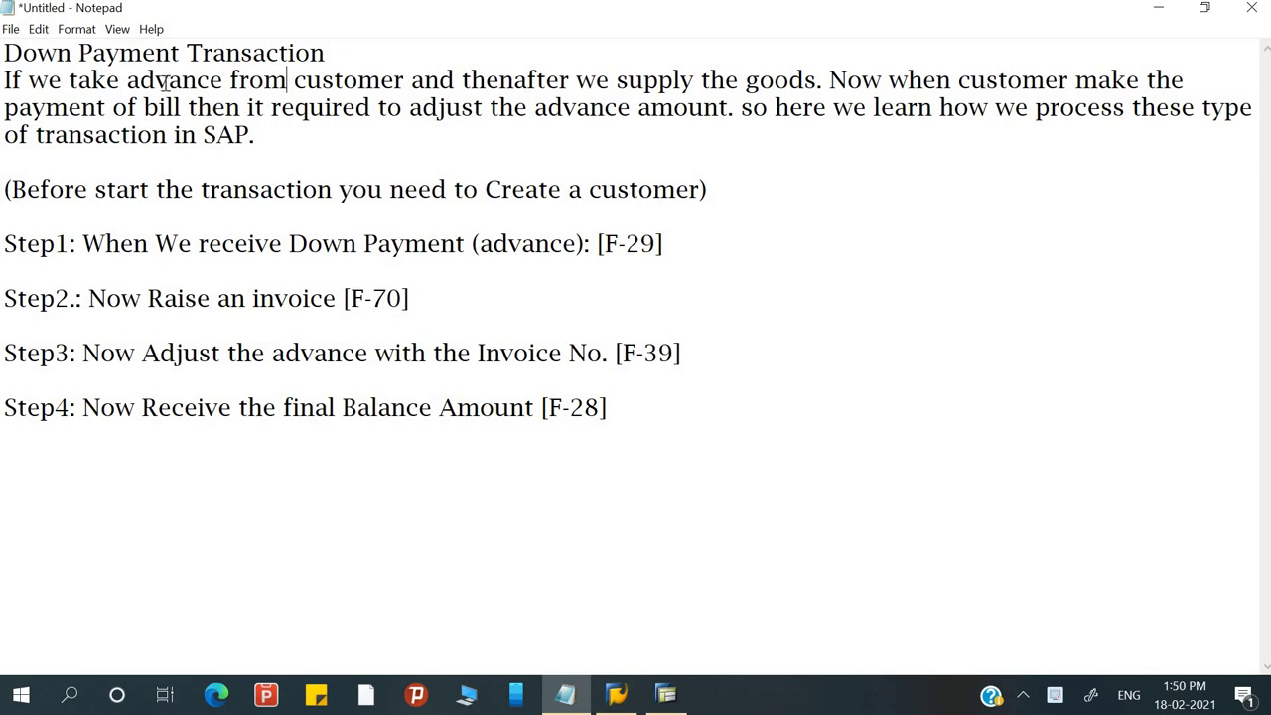
# - Read the notes on the down payment scenario, the need to create a customer, and Step1 using F-29
pyautogui.click(8, 82)
pyautogui.moveTo(93, 87); pyautogui.dragTo(820, 82)
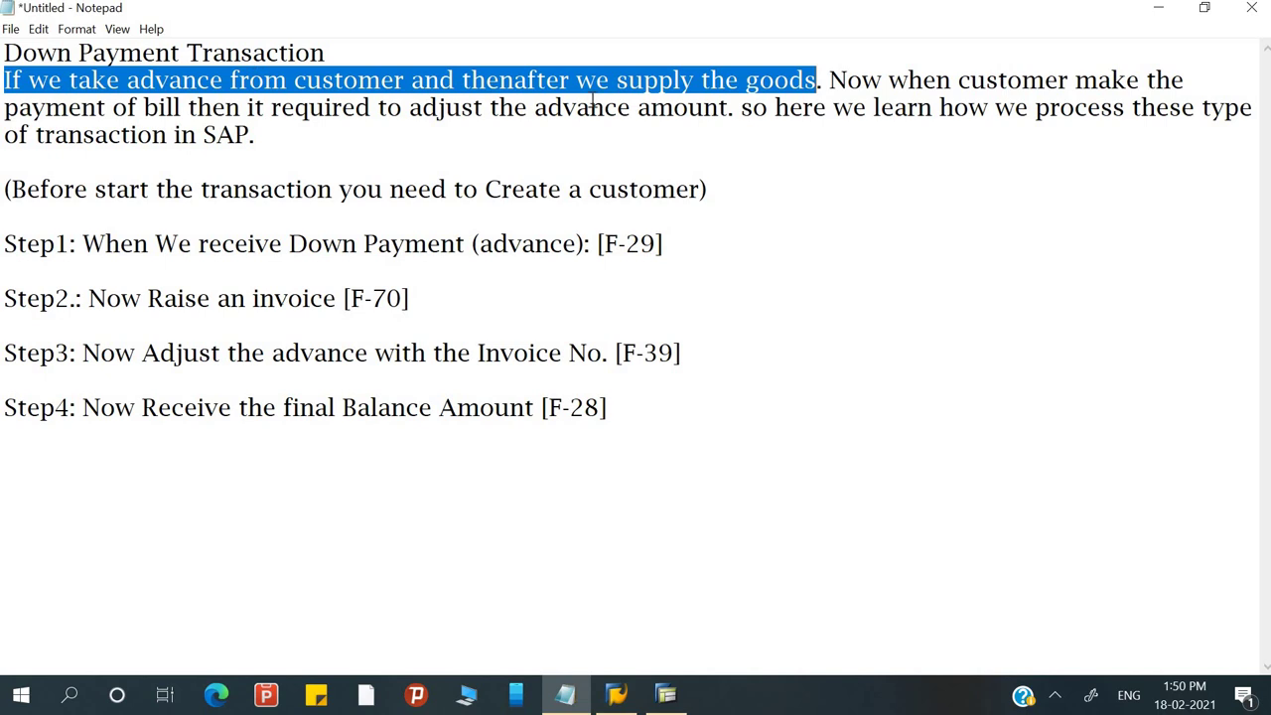
pyautogui.moveTo(830, 79); pyautogui.dragTo(486, 116)
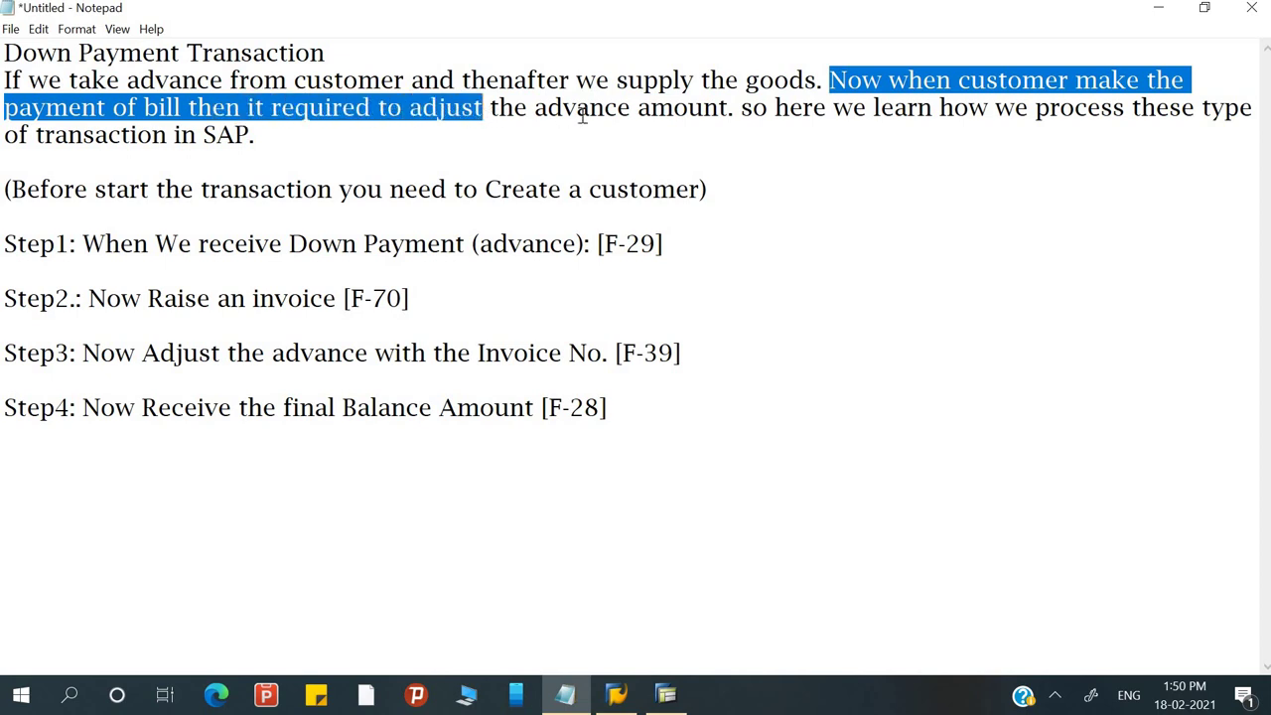
pyautogui.moveTo(583, 117); pyautogui.dragTo(736, 108)
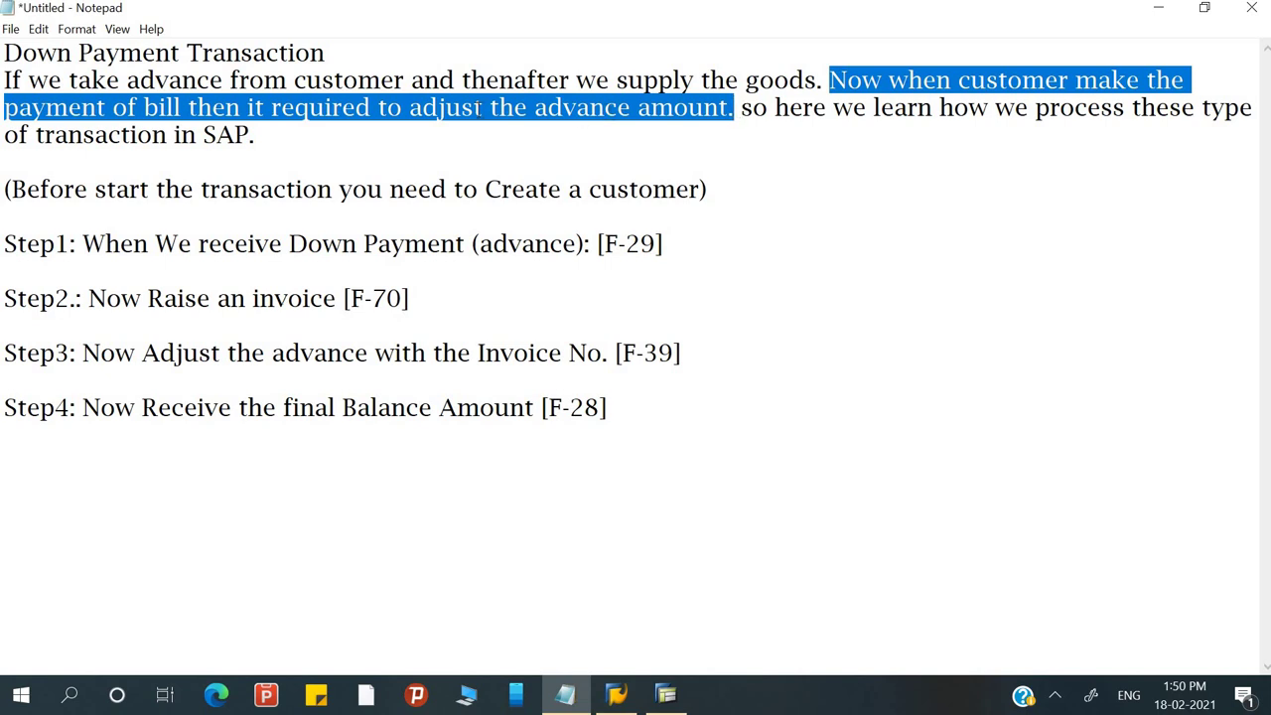
pyautogui.moveTo(741, 109); pyautogui.dragTo(250, 139)
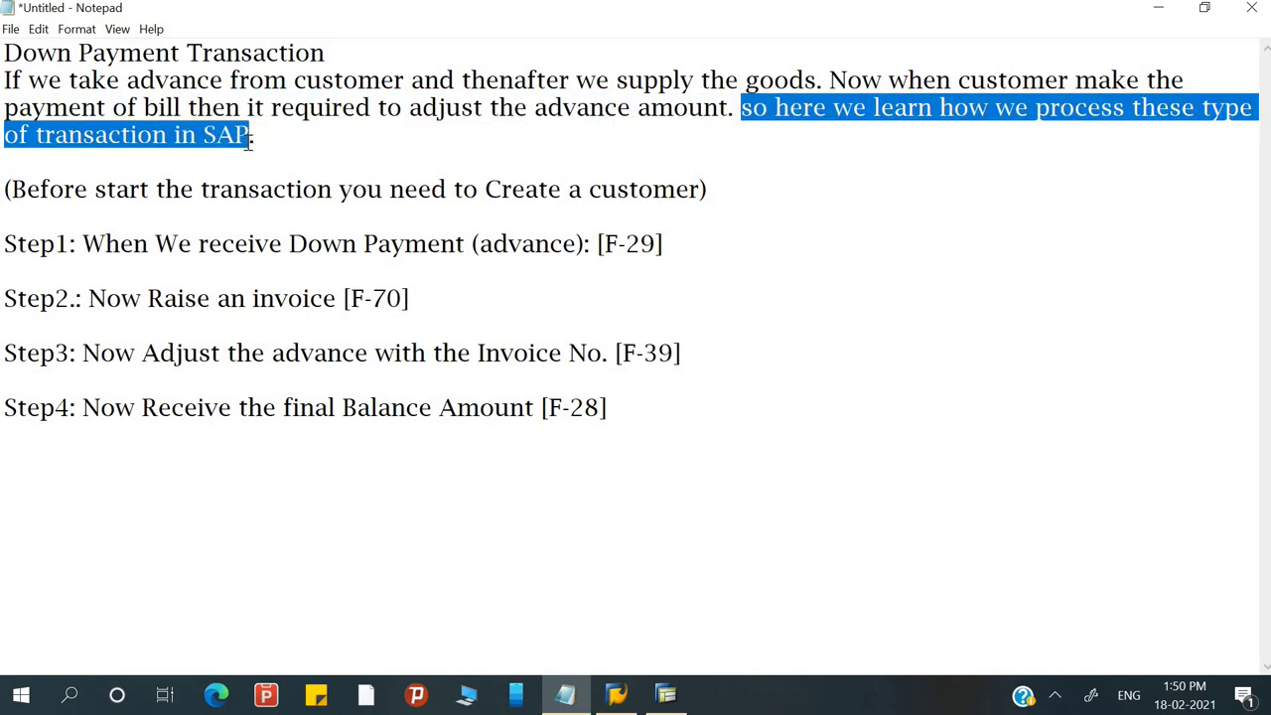
pyautogui.press('Down')
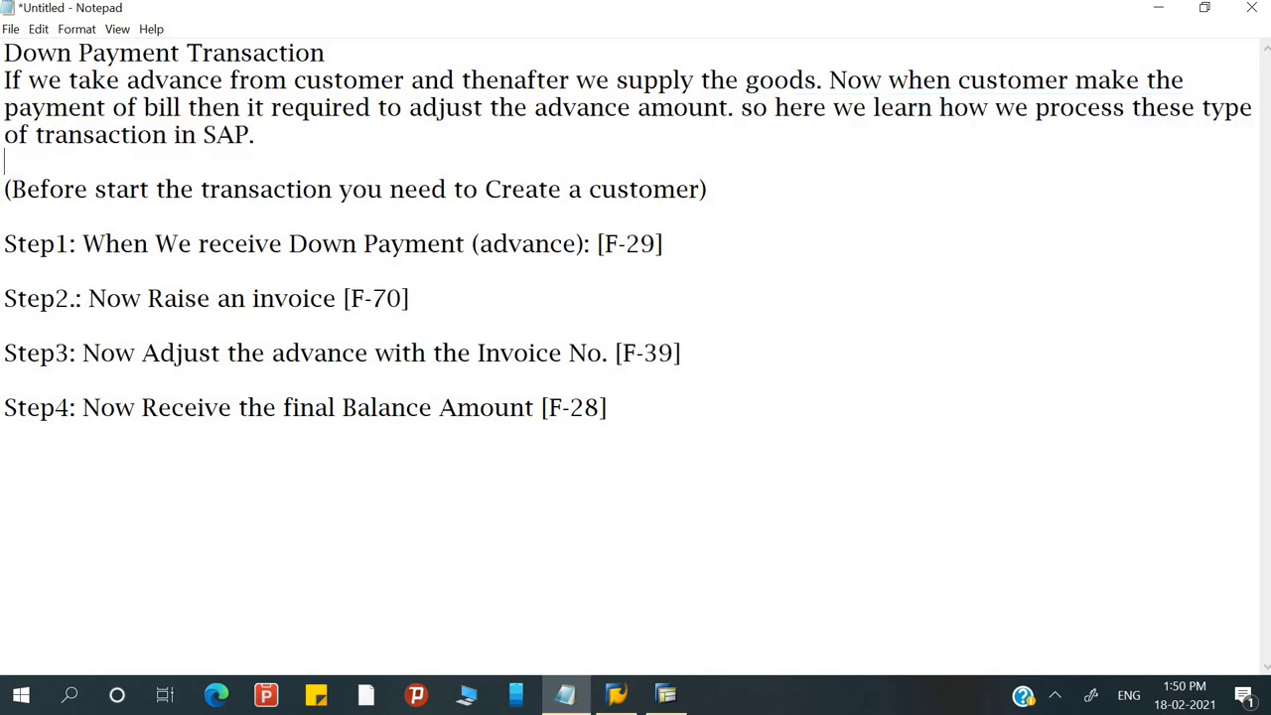
pyautogui.moveTo(12, 188); pyautogui.dragTo(96, 191)
pyautogui.moveTo(227, 214); pyautogui.dragTo(286, 188)
pyautogui.moveTo(184, 190); pyautogui.dragTo(449, 191)
pyautogui.moveTo(543, 199); pyautogui.dragTo(653, 206)
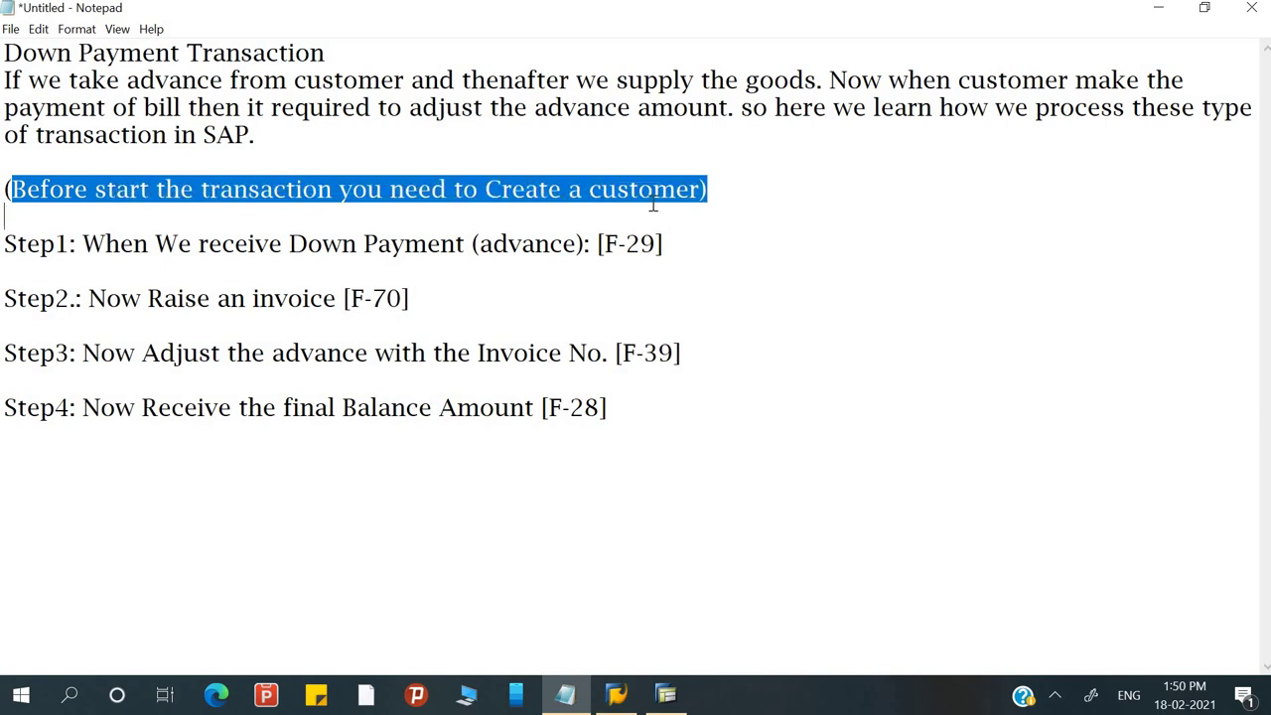
pyautogui.click(600, 193)
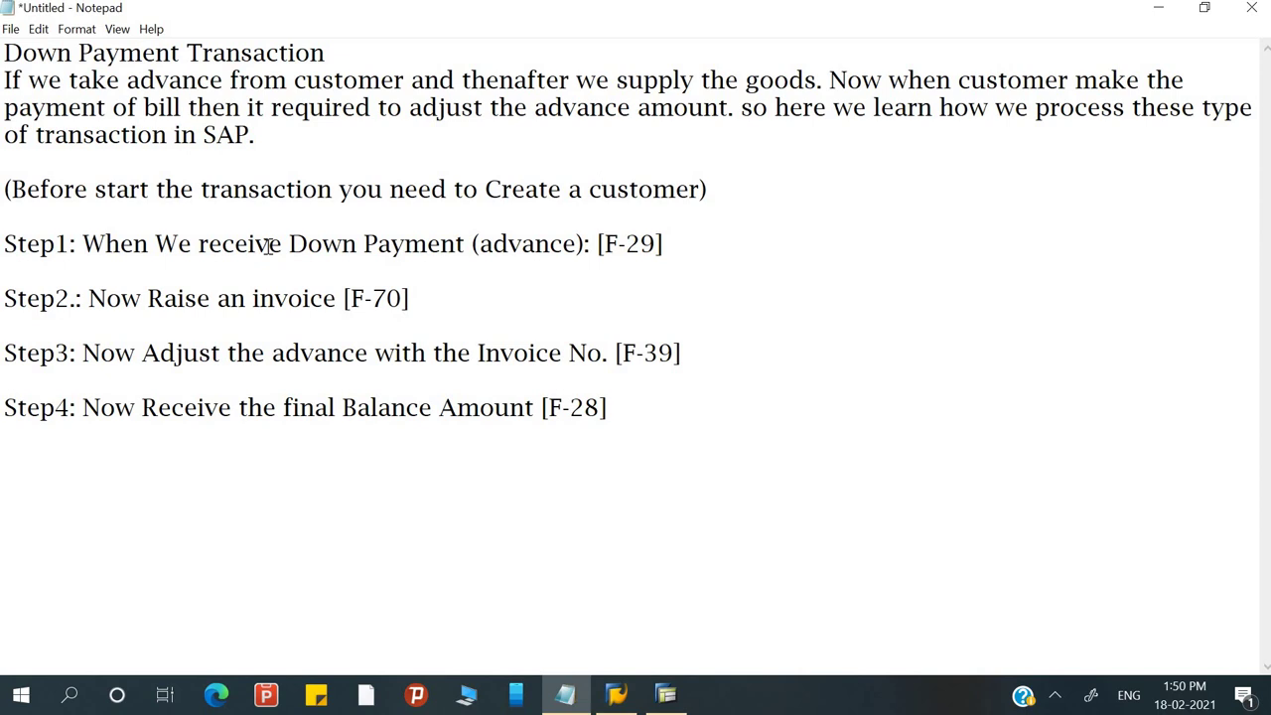
pyautogui.click(85, 245)
# - Switch to SAP and open the F-29 Down Payment transaction under Accounts Receivable document entry
pyautogui.click(664, 695)
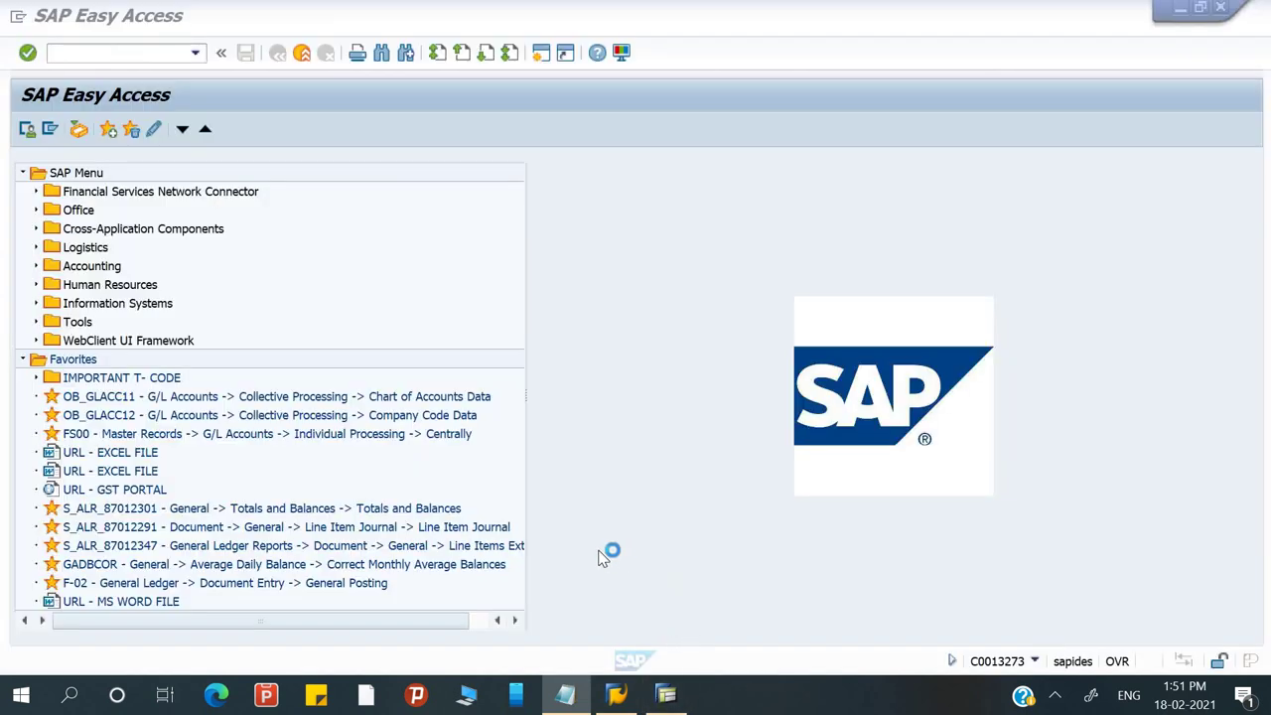
pyautogui.click(37, 266)
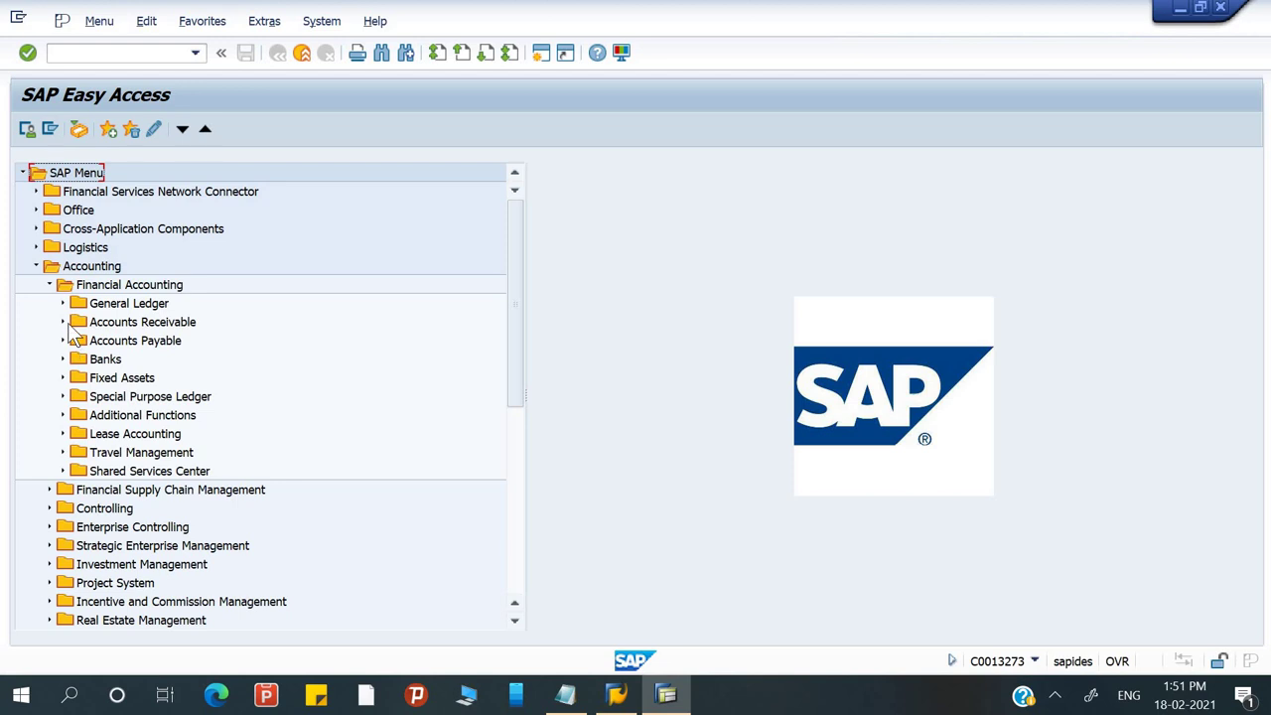
pyautogui.click(63, 323)
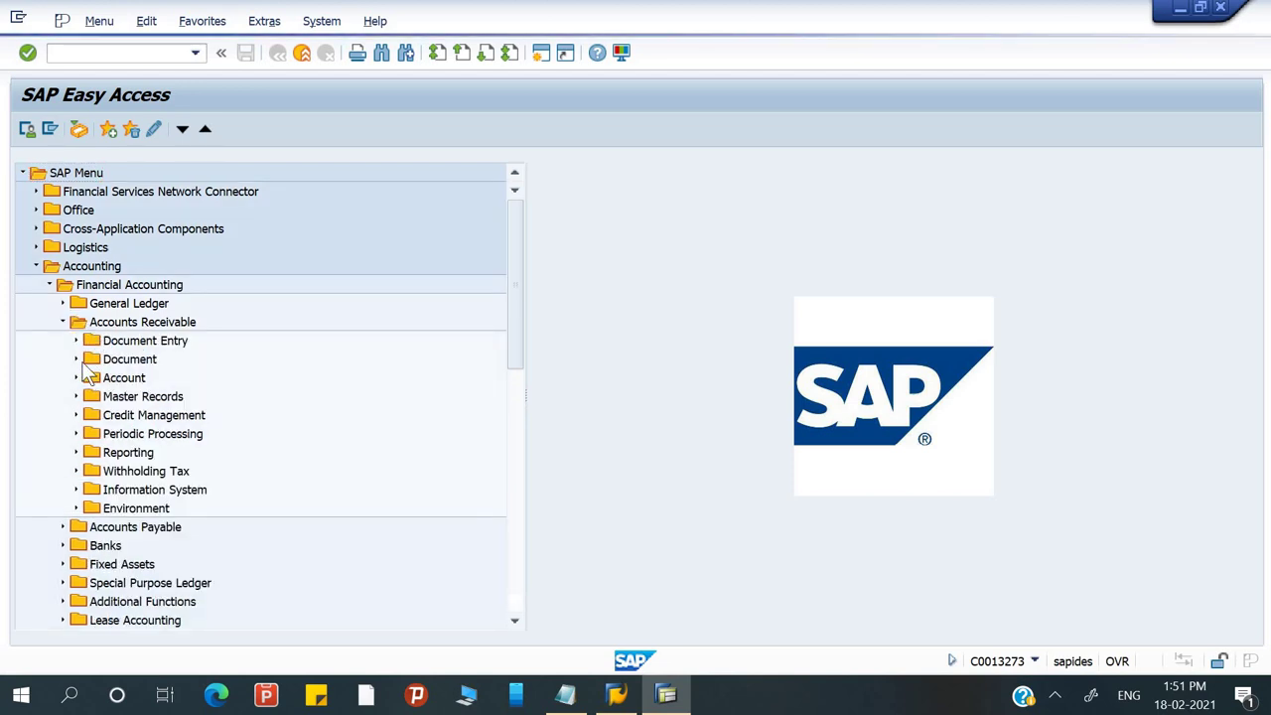
pyautogui.click(75, 341)
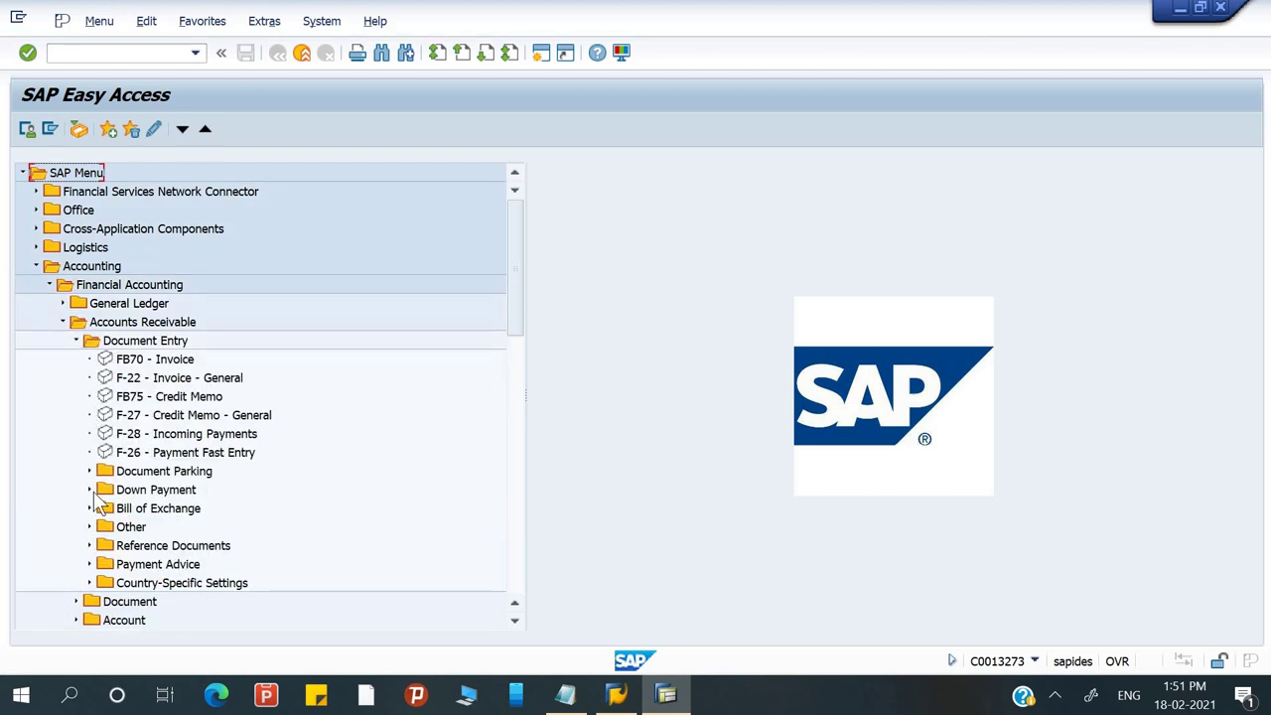
pyautogui.click(91, 490)
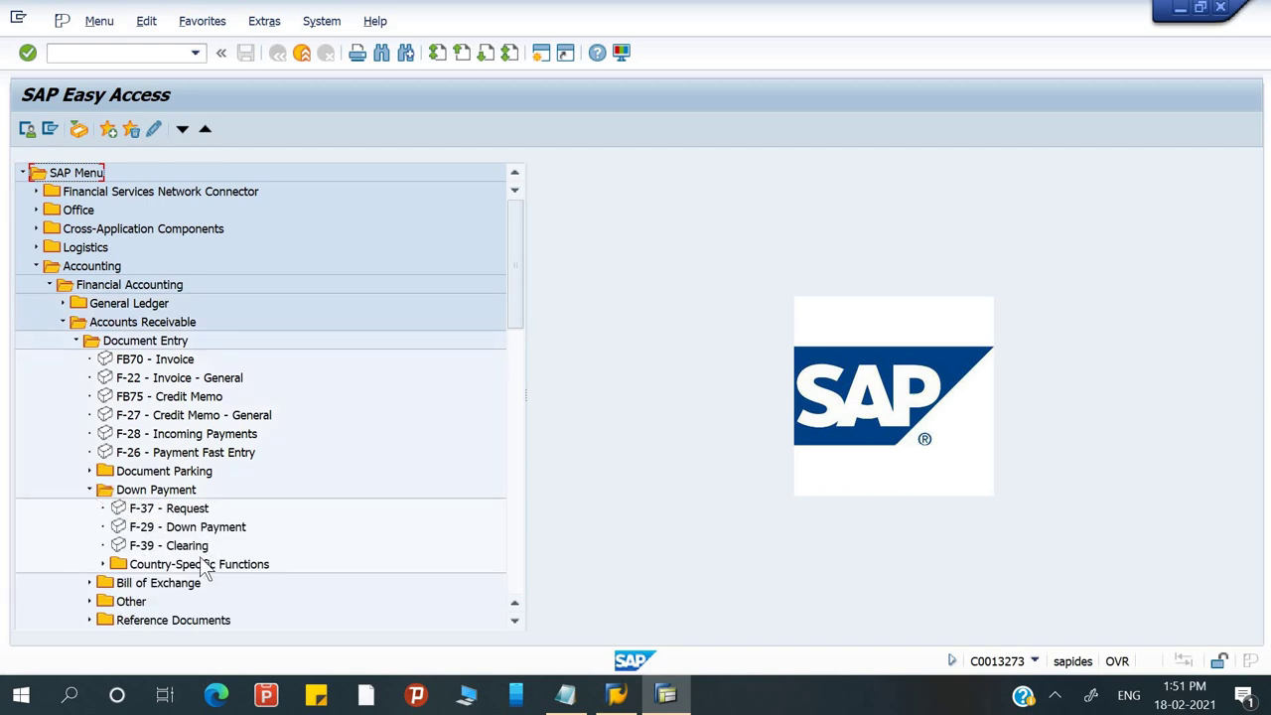
pyautogui.click(136, 54)
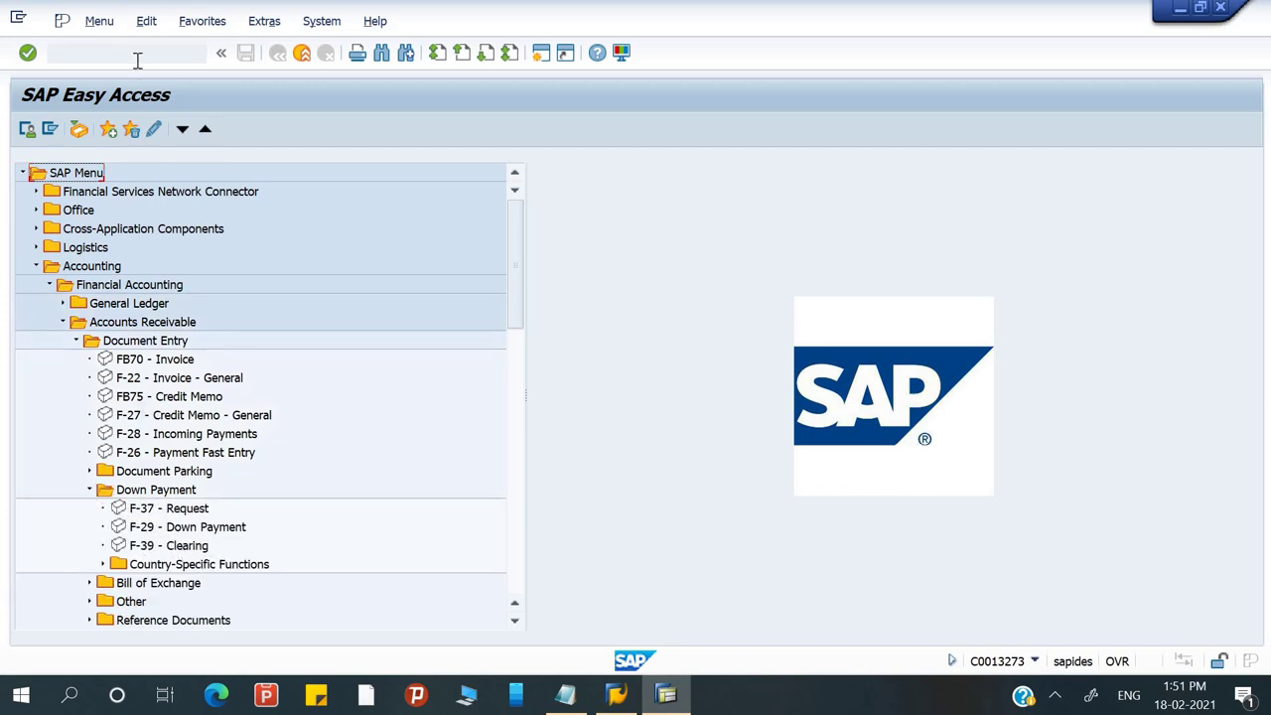
pyautogui.doubleClick(217, 527)
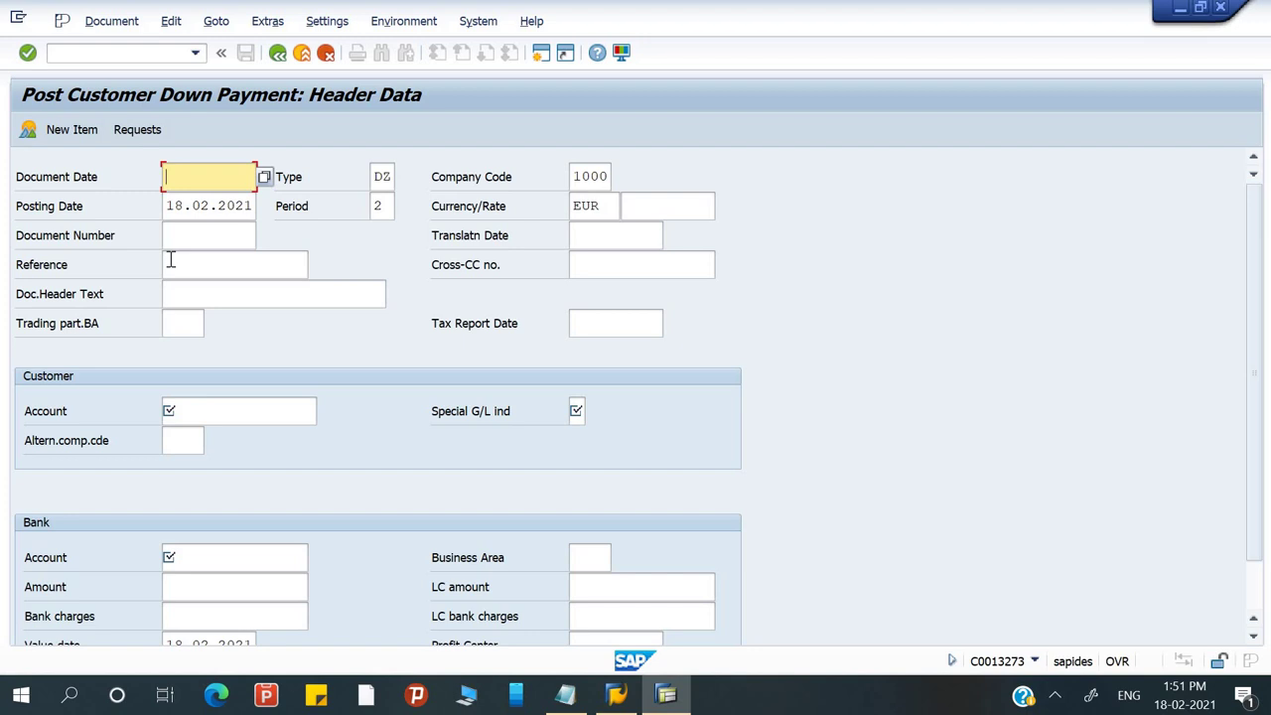
# - Set the document date to 18.02.21 and the document header text to "Advance rec."
pyautogui.write('18')
pyautogui.press('Tab')
pyautogui.press('Tab')
pyautogui.press('Tab')
pyautogui.press('Tab')
pyautogui.press('Tab')
pyautogui.press('Tab')
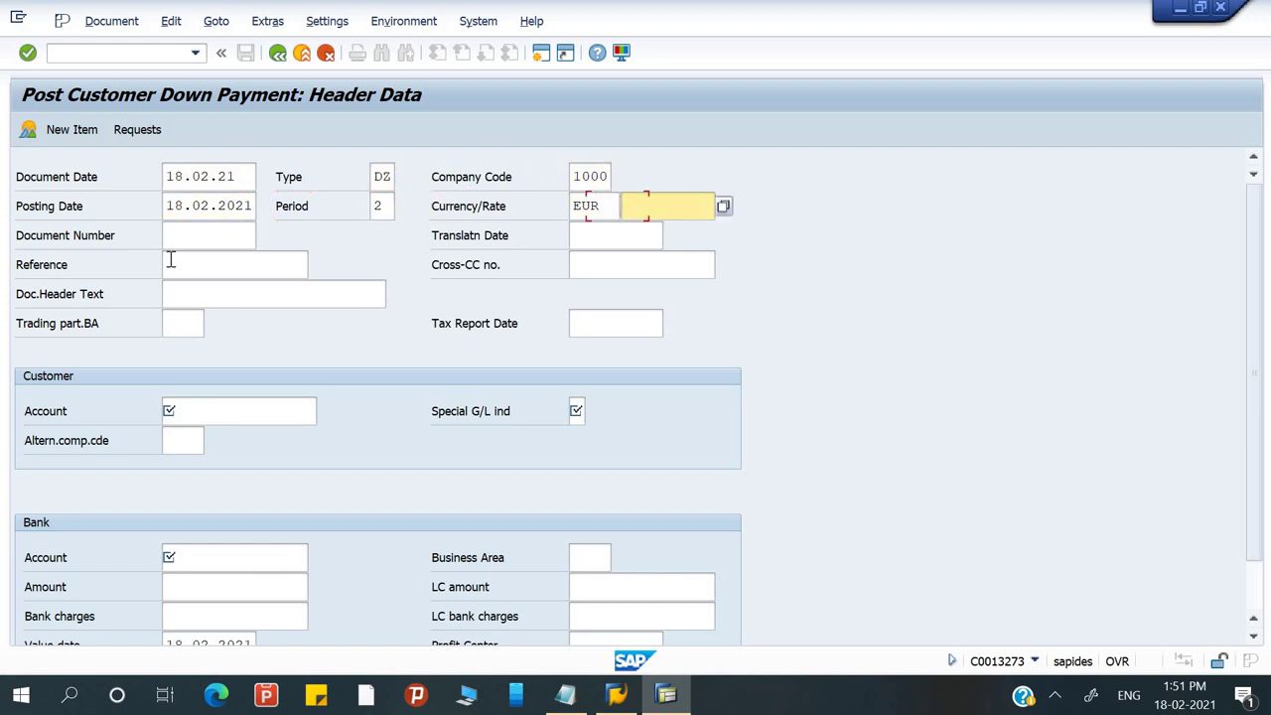
pyautogui.press('Tab')
pyautogui.press('Tab')
pyautogui.press('Tab')
pyautogui.press('Tab')
pyautogui.press('Tab')
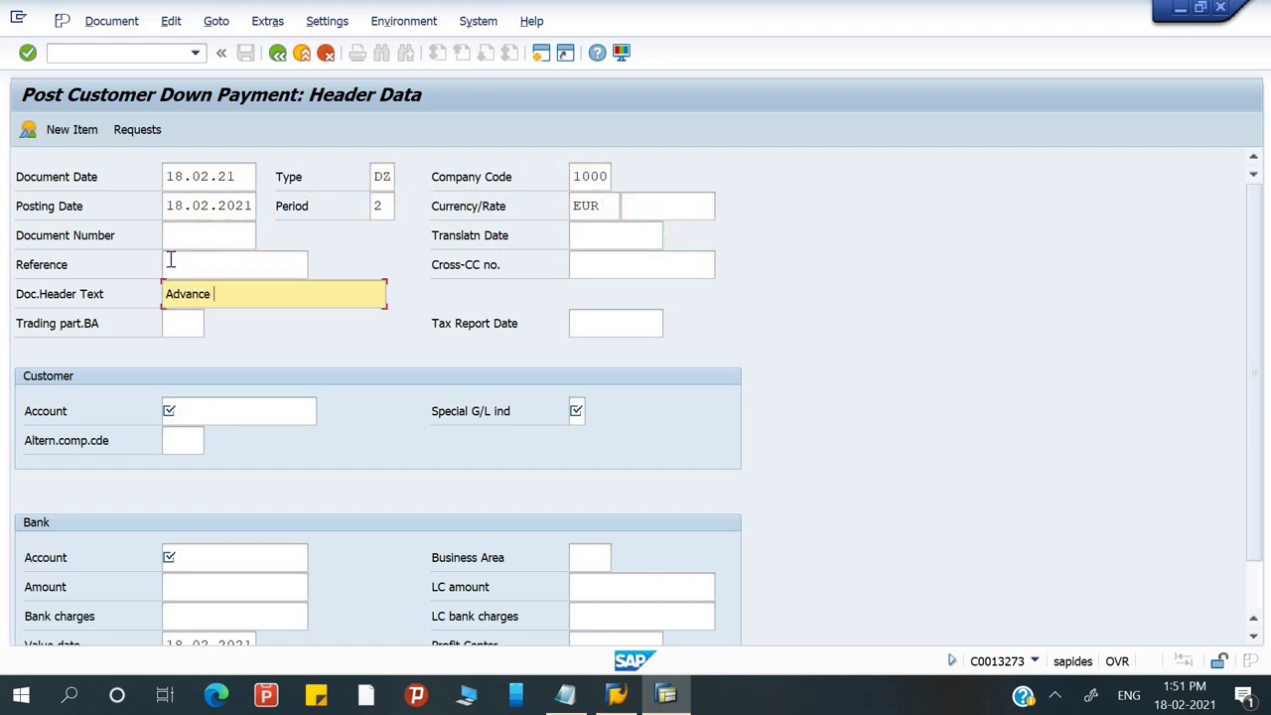
pyautogui.press('Tab')
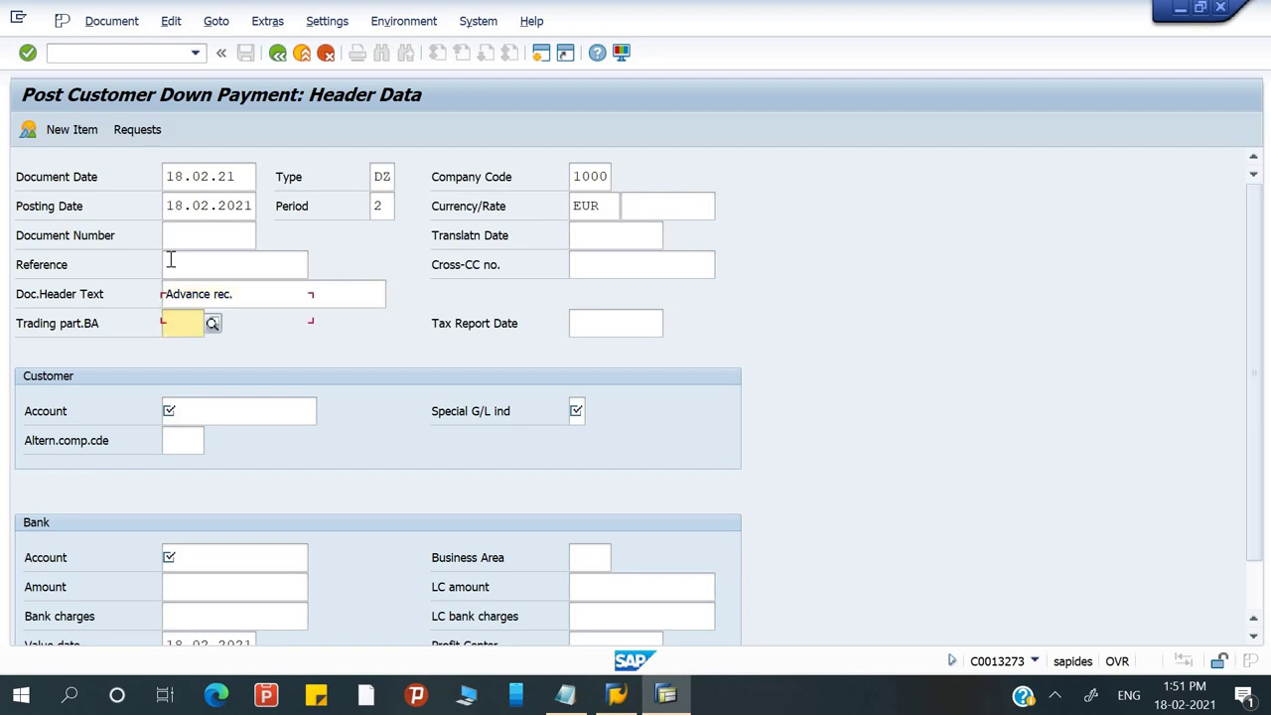
# - Search for the customer account with search term "deep" and country IN, and choose Vishal Mega Mart
pyautogui.press('Tab')
pyautogui.press('Tab')
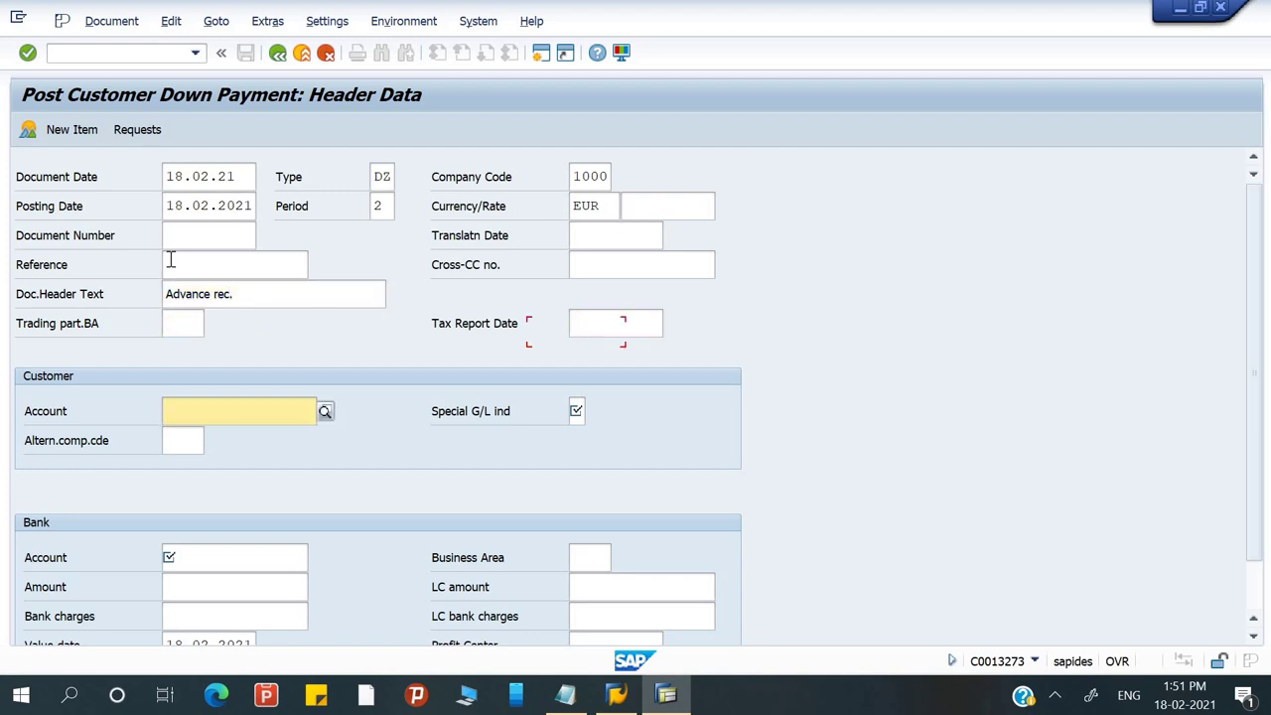
pyautogui.press('Return')
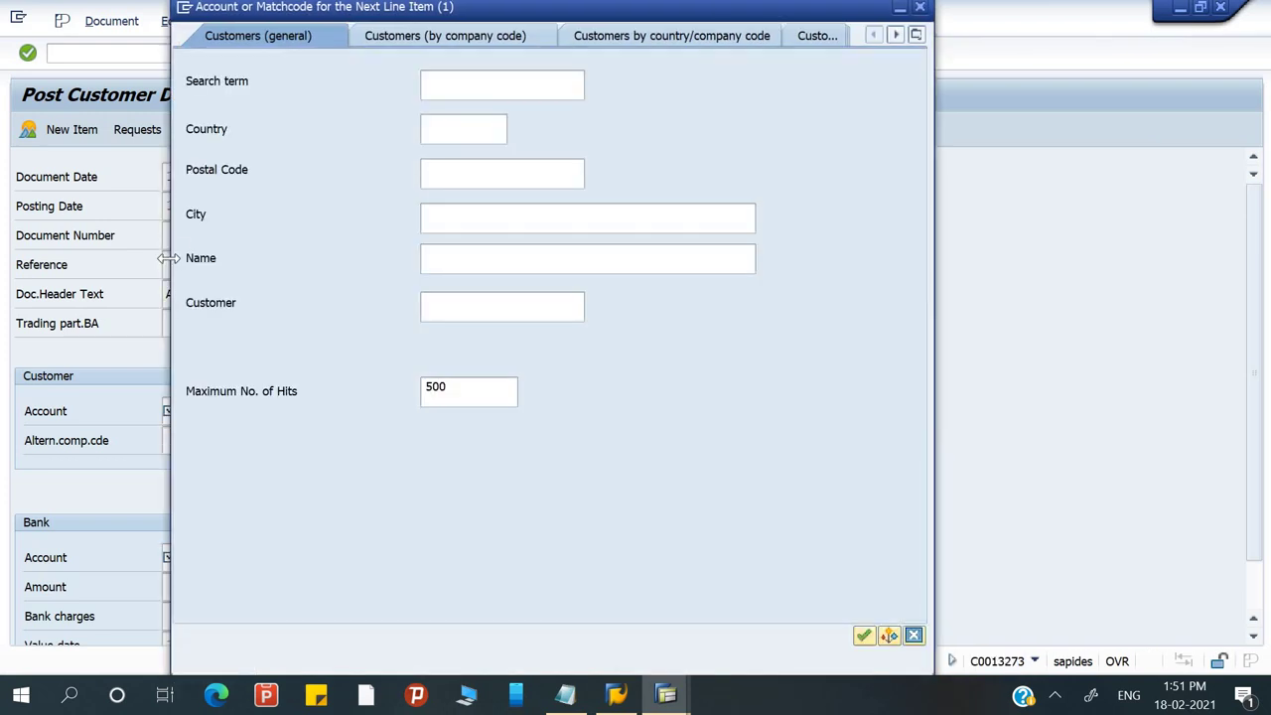
pyautogui.write('deep')
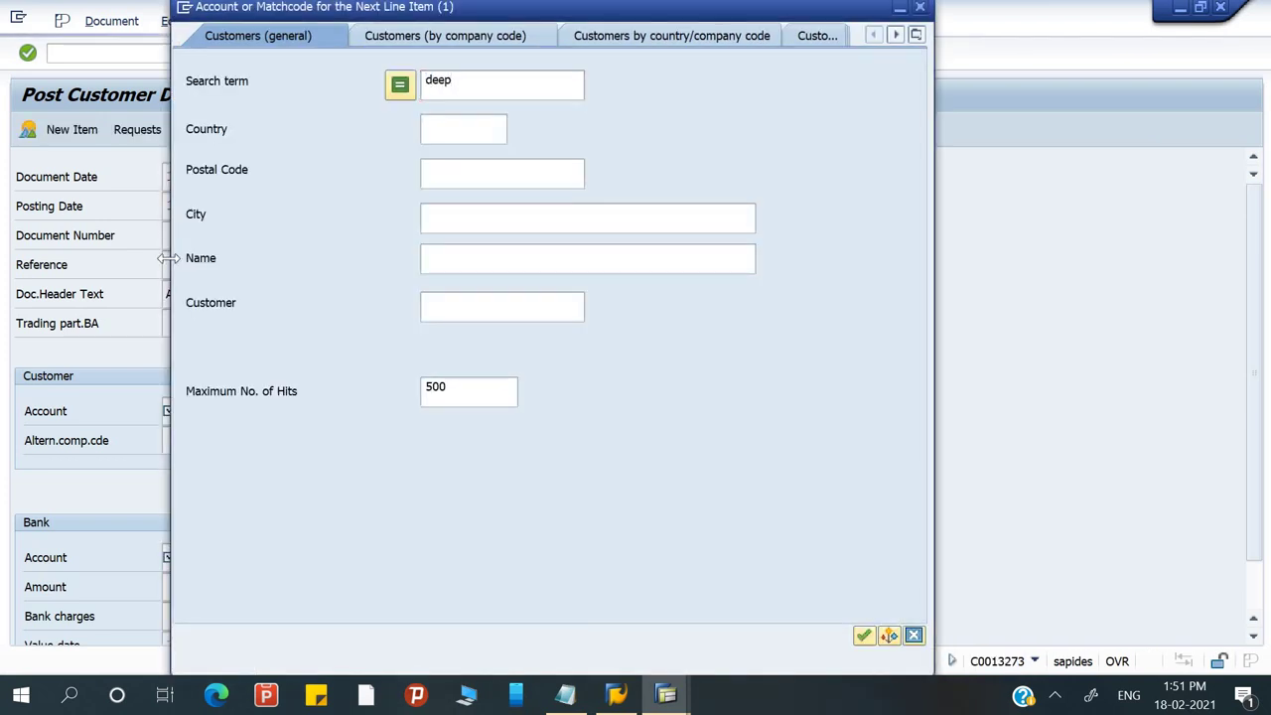
pyautogui.press('Return')
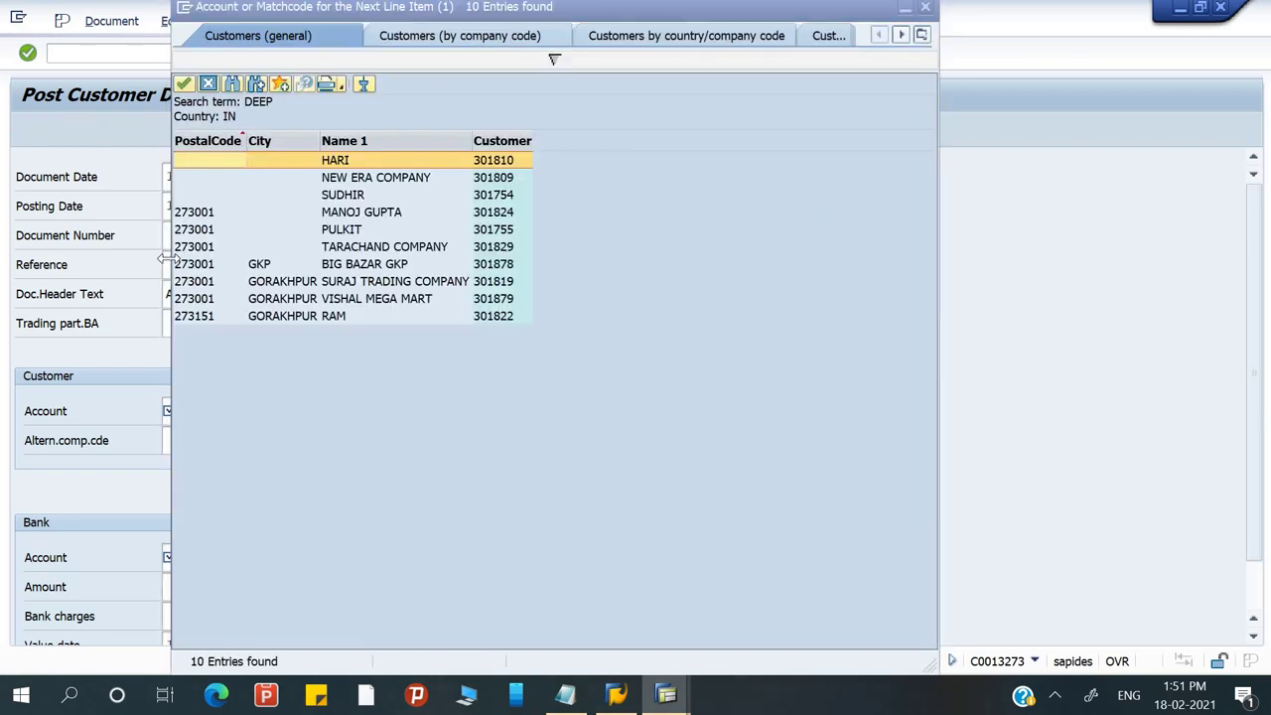
pyautogui.press('Down')
pyautogui.press('Down')
pyautogui.press('Down')
pyautogui.press('Down')
pyautogui.press('Down')
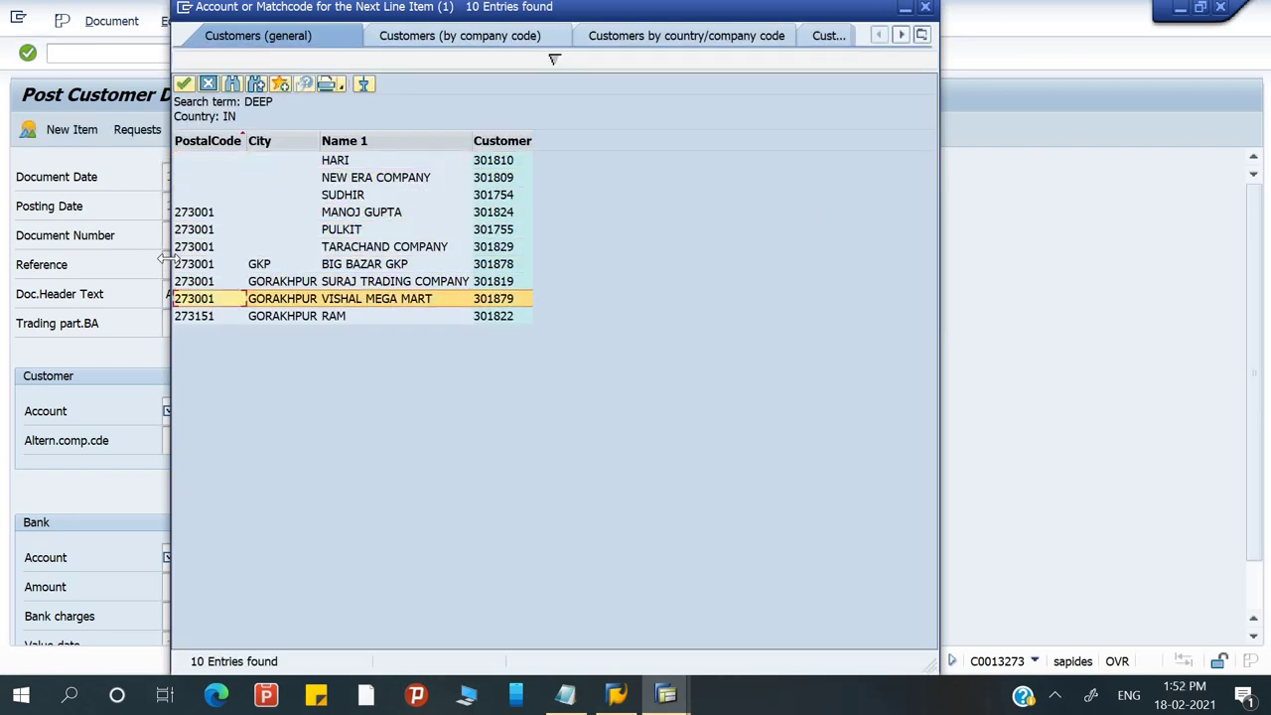
pyautogui.press('Return')
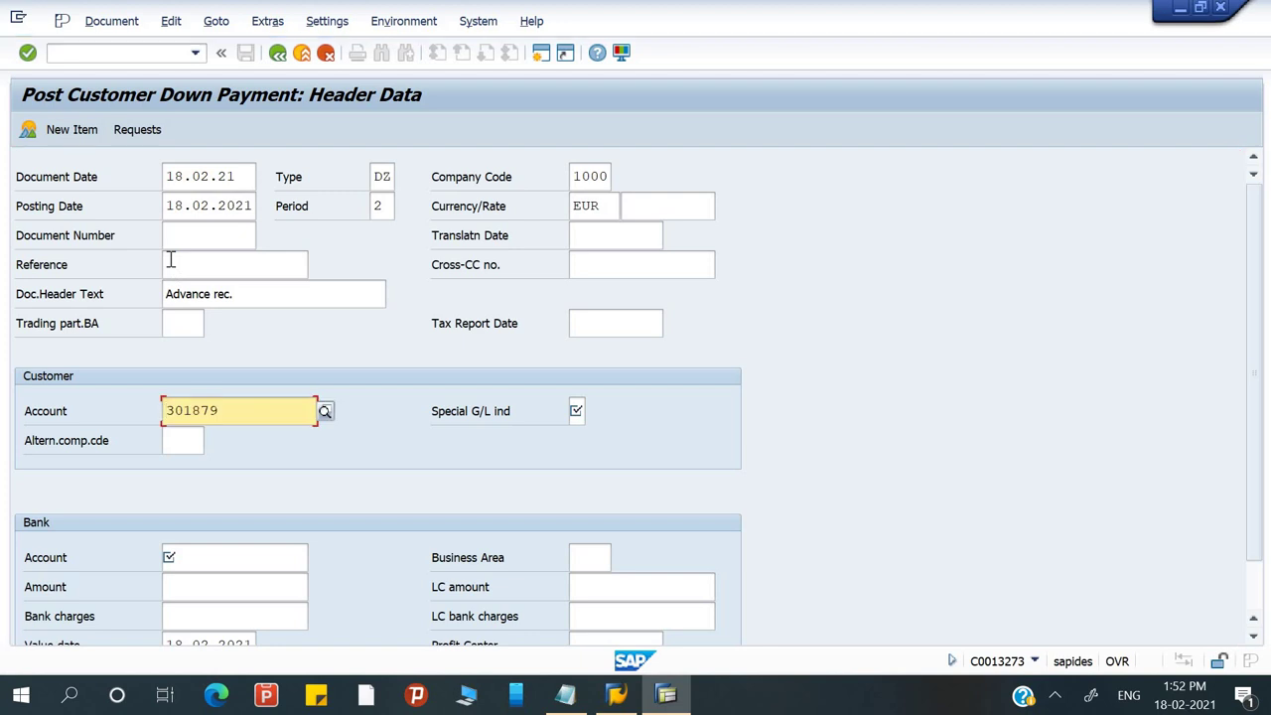
# - Set the customer's special G/L indicator to A (Down payment) from the list of possible values
pyautogui.press('Tab')
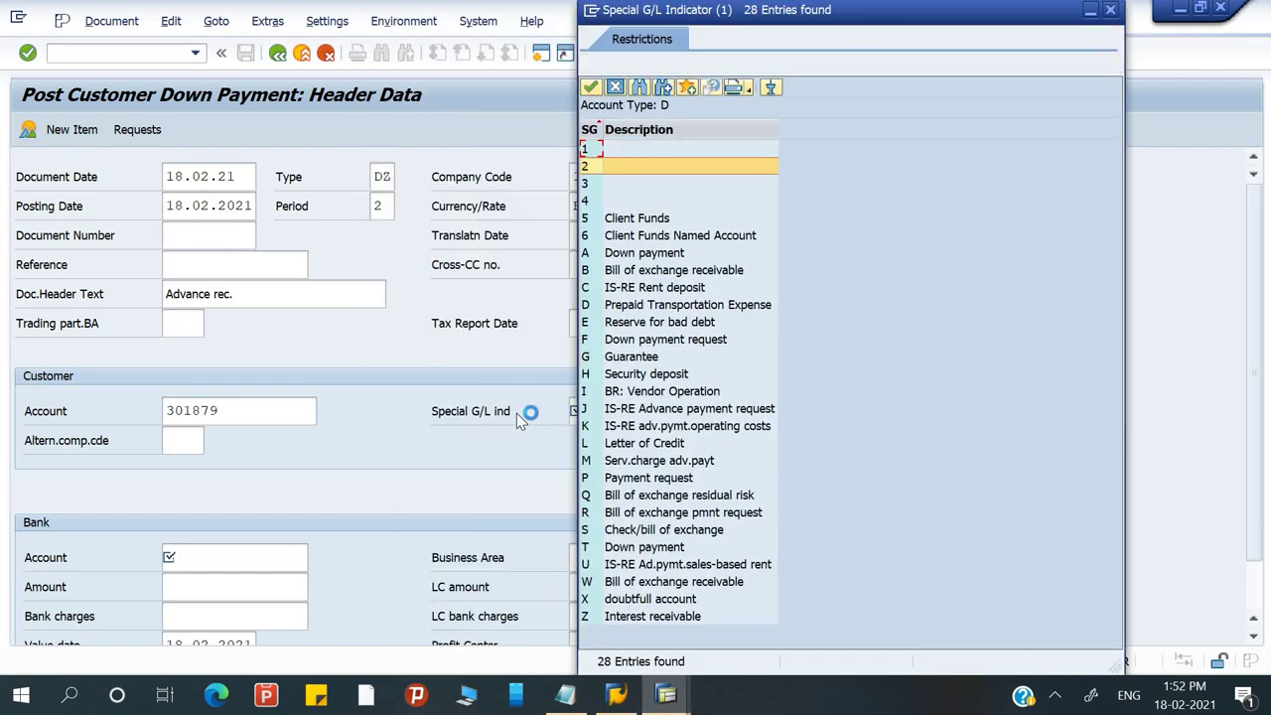
pyautogui.press('Down')
pyautogui.press('Down')
pyautogui.press('Down')
pyautogui.press('Down')
pyautogui.press('Down')
pyautogui.press('Down')
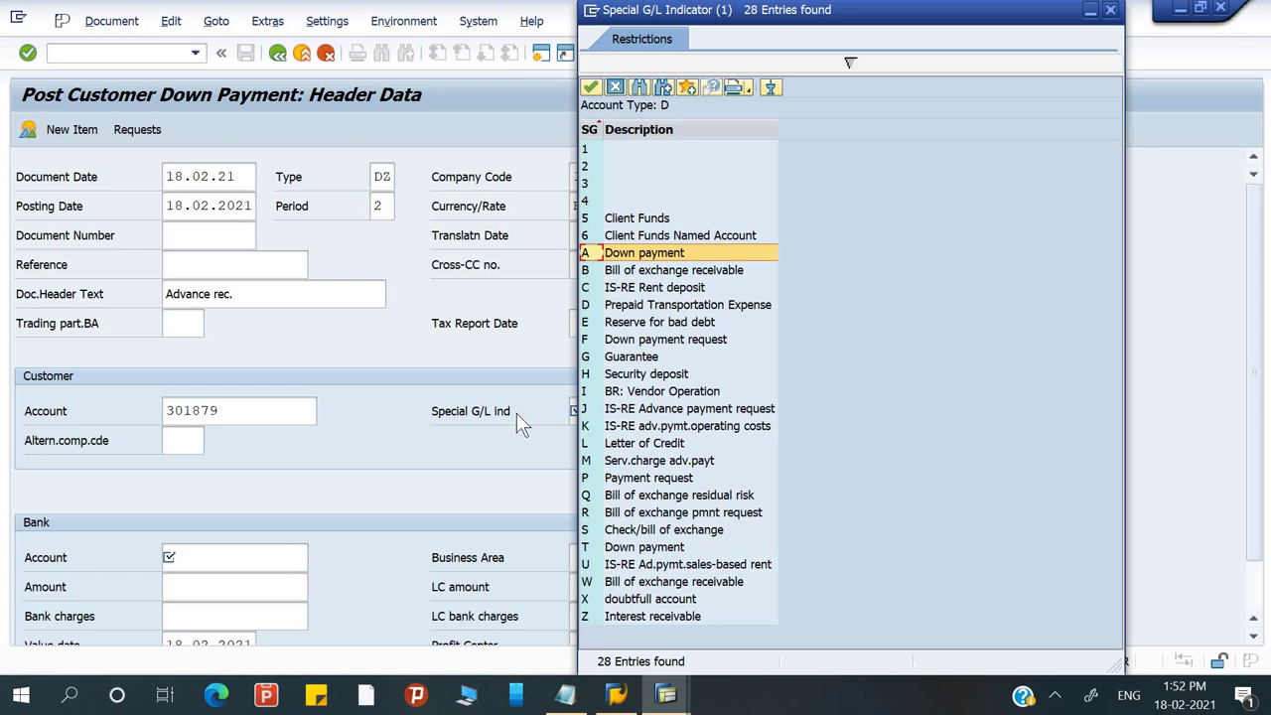
pyautogui.press('Return')
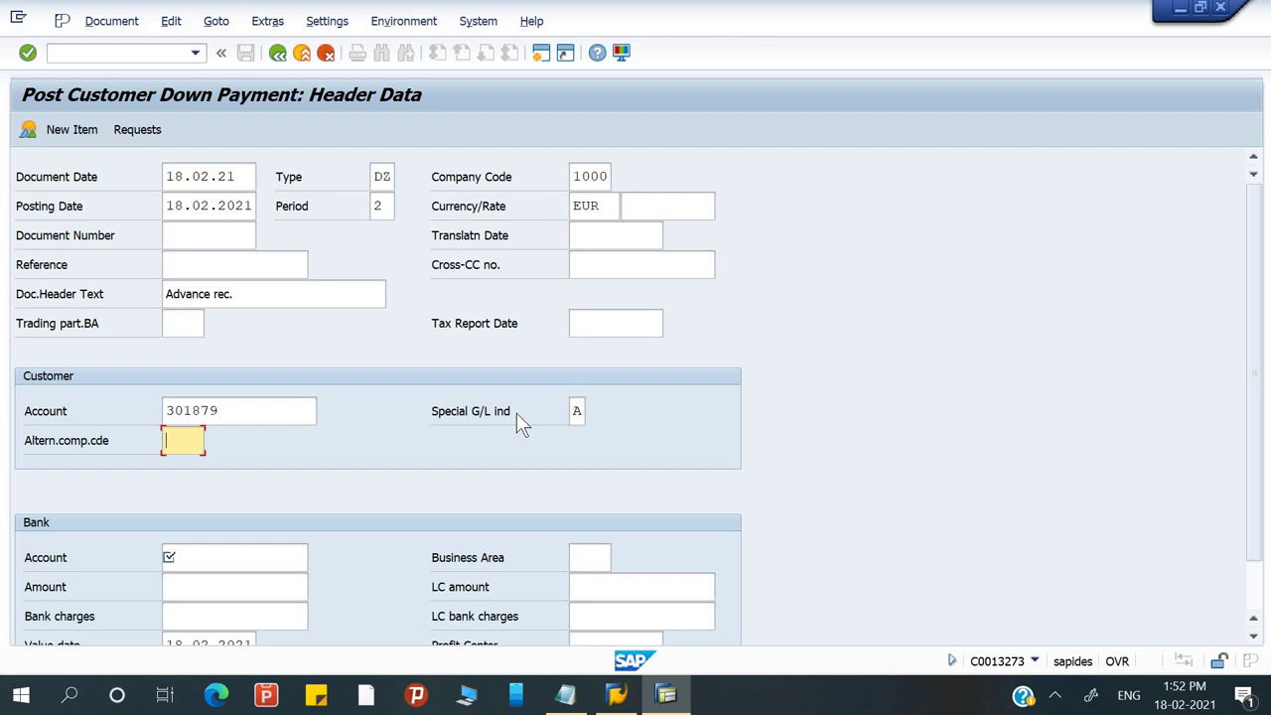
# - Enter the Dte Bank (domestic) account and an amount of 20000 in the bank data, and continue to the customer item
pyautogui.press('Tab')
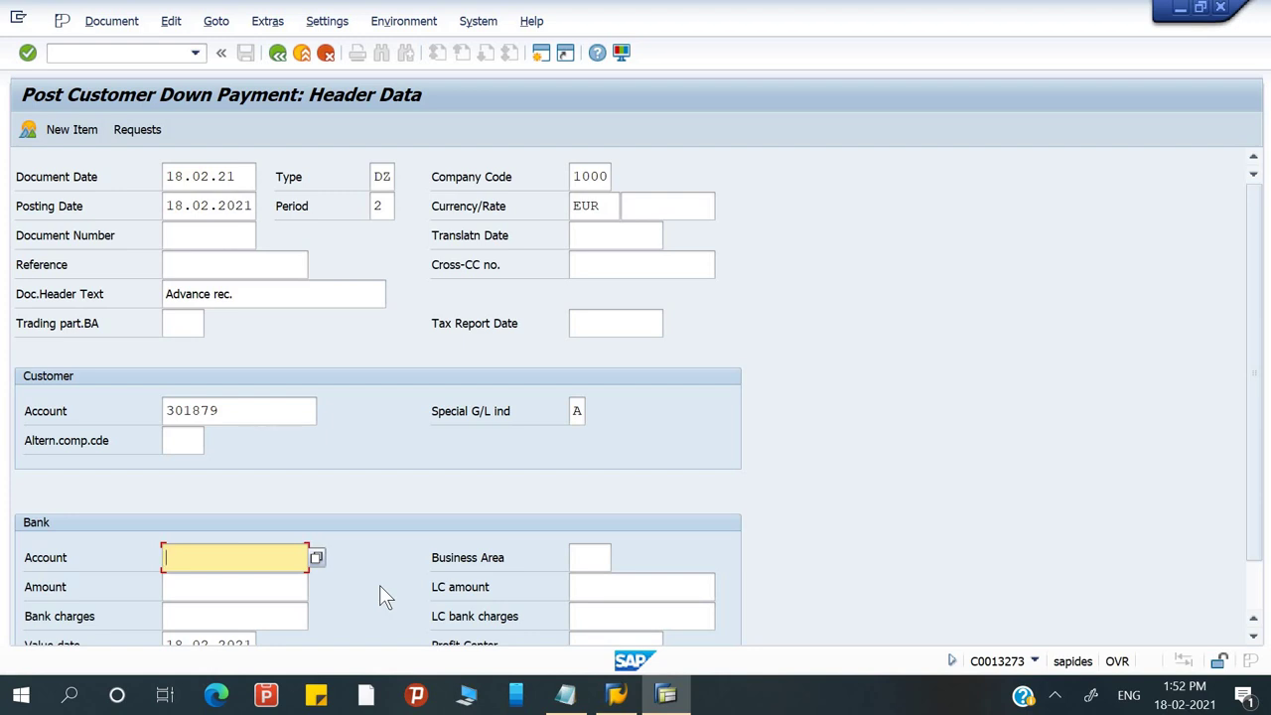
pyautogui.write('11310')
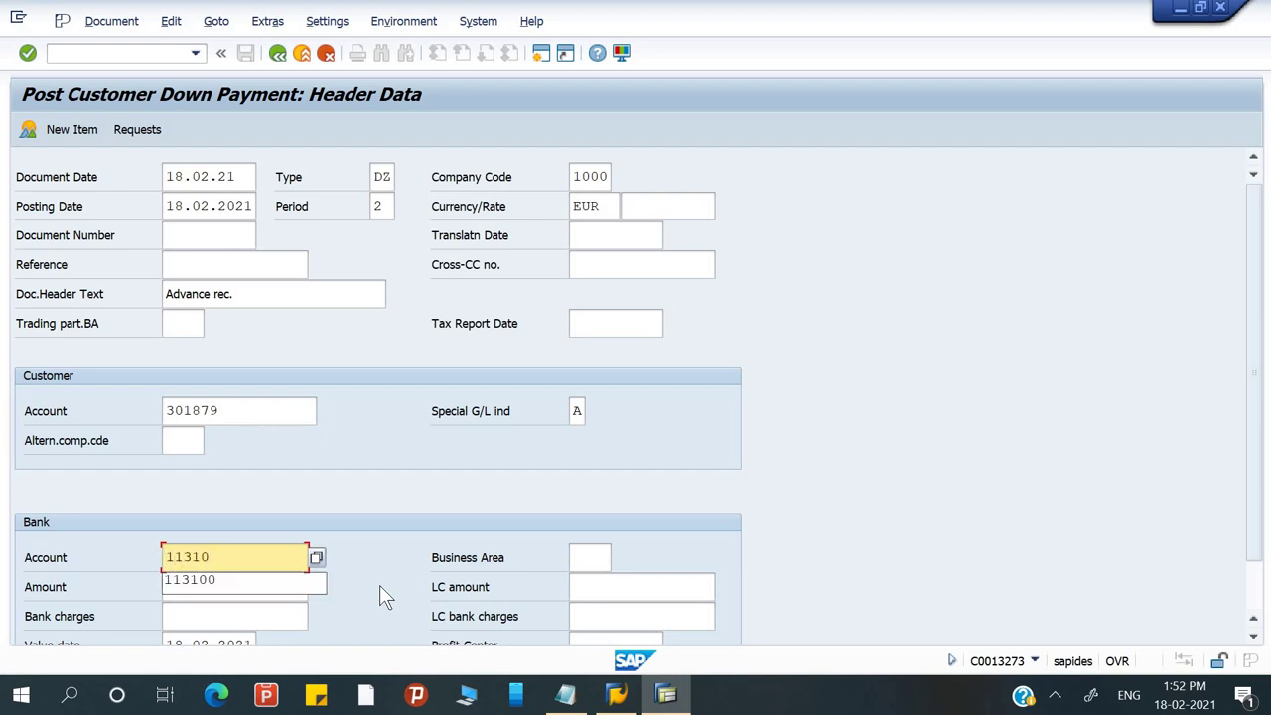
pyautogui.write('0')
pyautogui.press('Tab')
pyautogui.press('Tab')
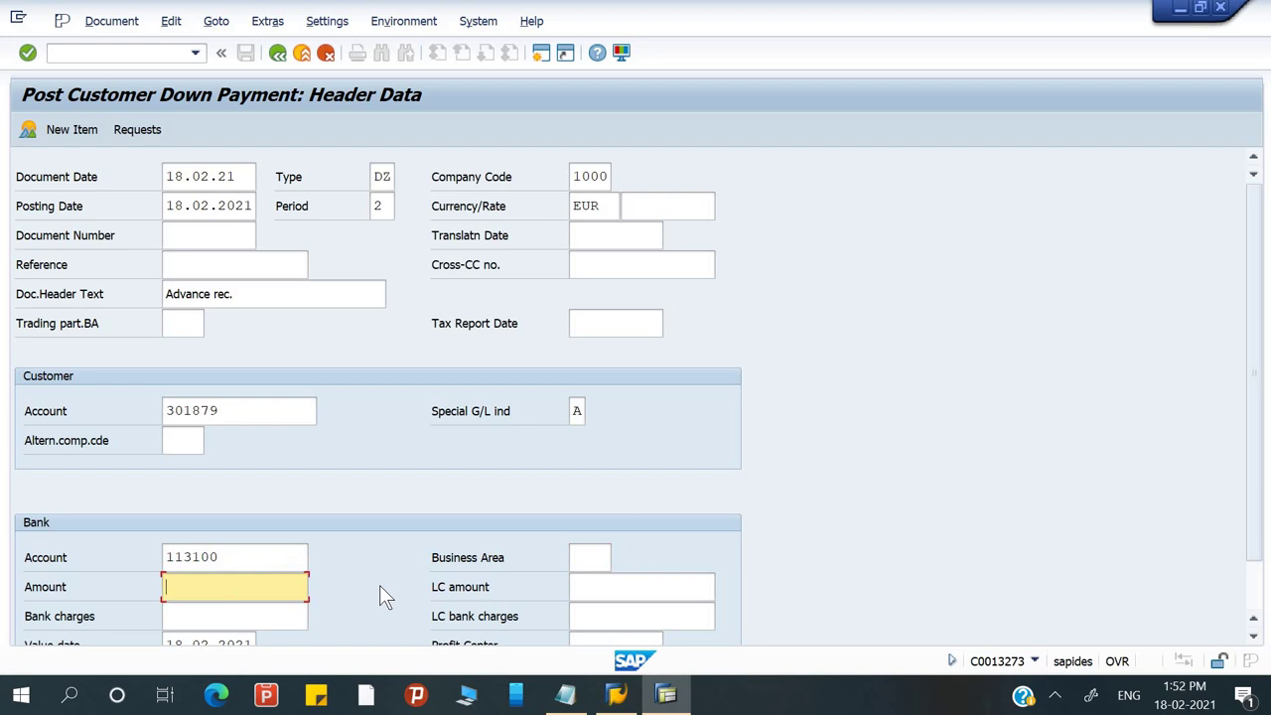
pyautogui.write('20000')
pyautogui.press('Return')
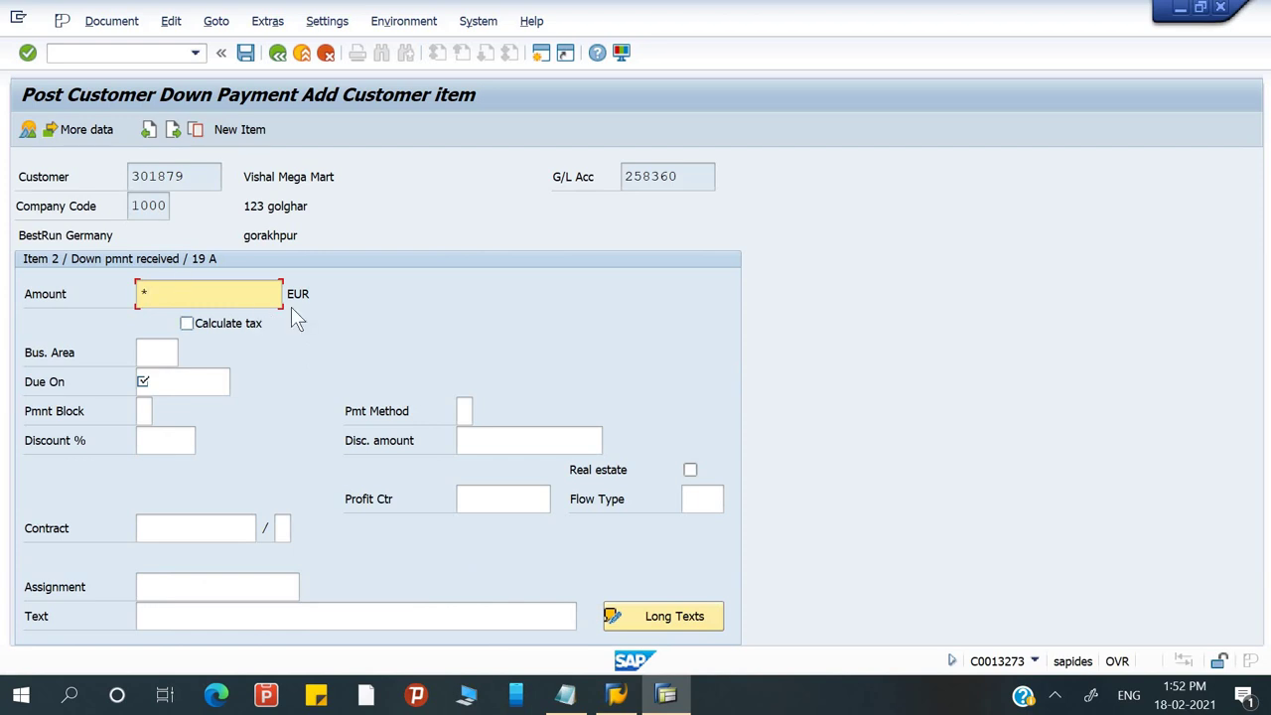
# - Set the due date of the customer down payment item to 18.02.21
pyautogui.press('Return')
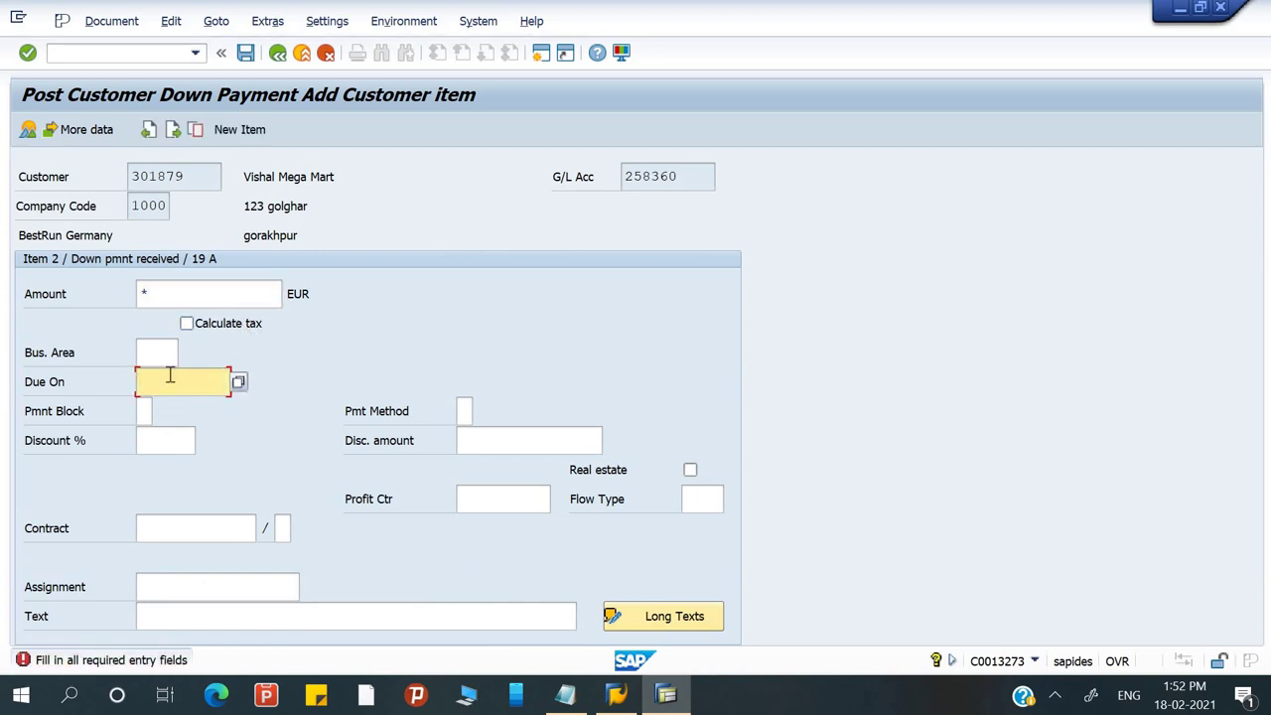
pyautogui.write('18.02.21')
pyautogui.press('Return')
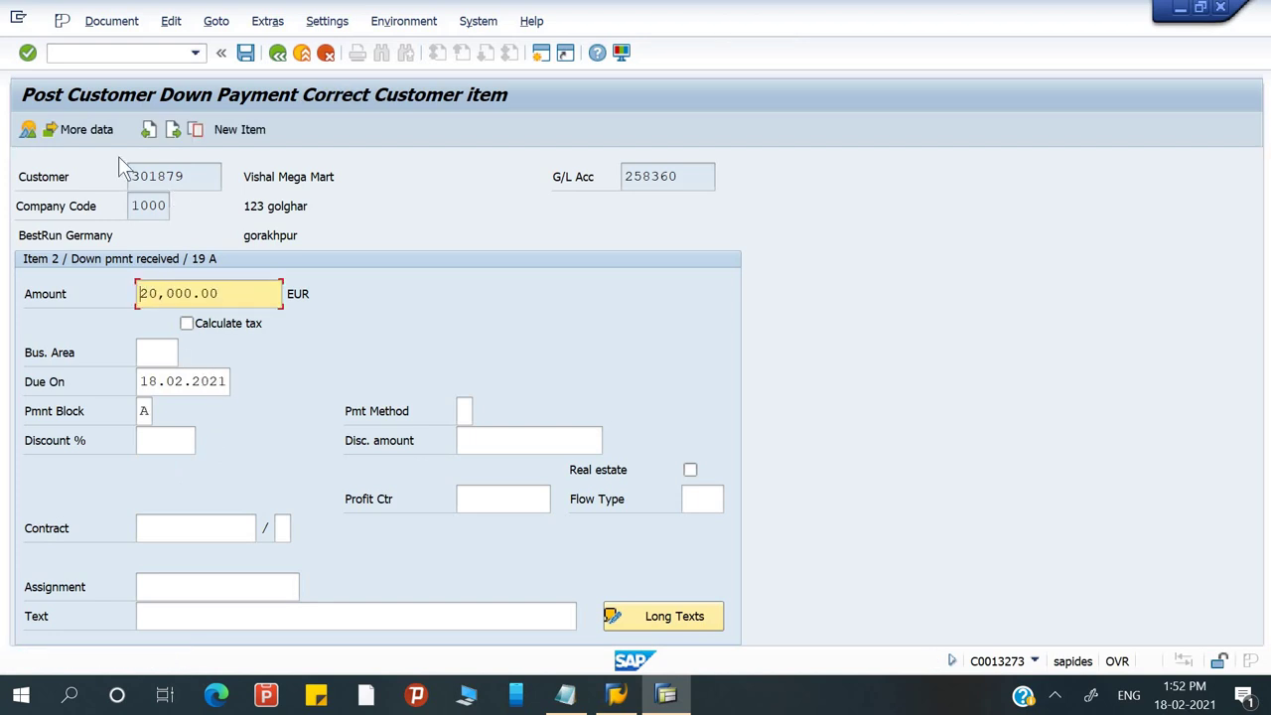
# - Display the document overview, check the bank and customer line items, and save the down payment document
pyautogui.click(26, 132)
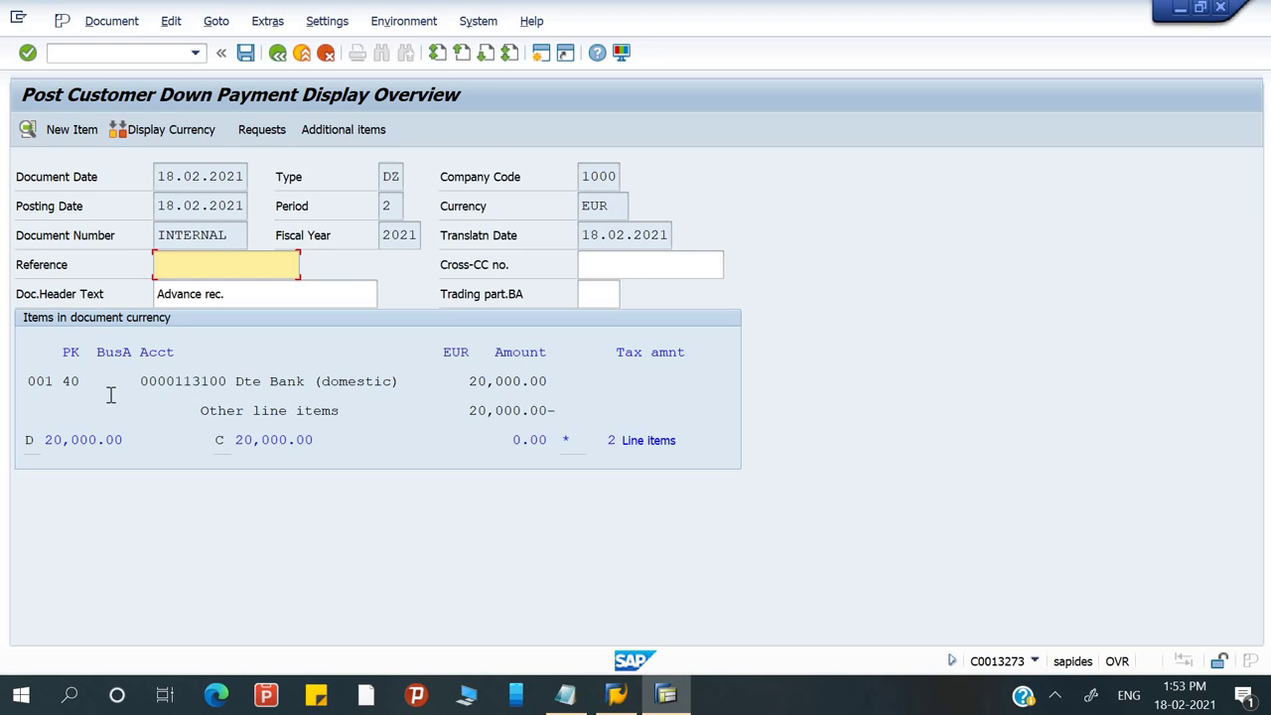
pyautogui.scroll(-1, 110, 395)
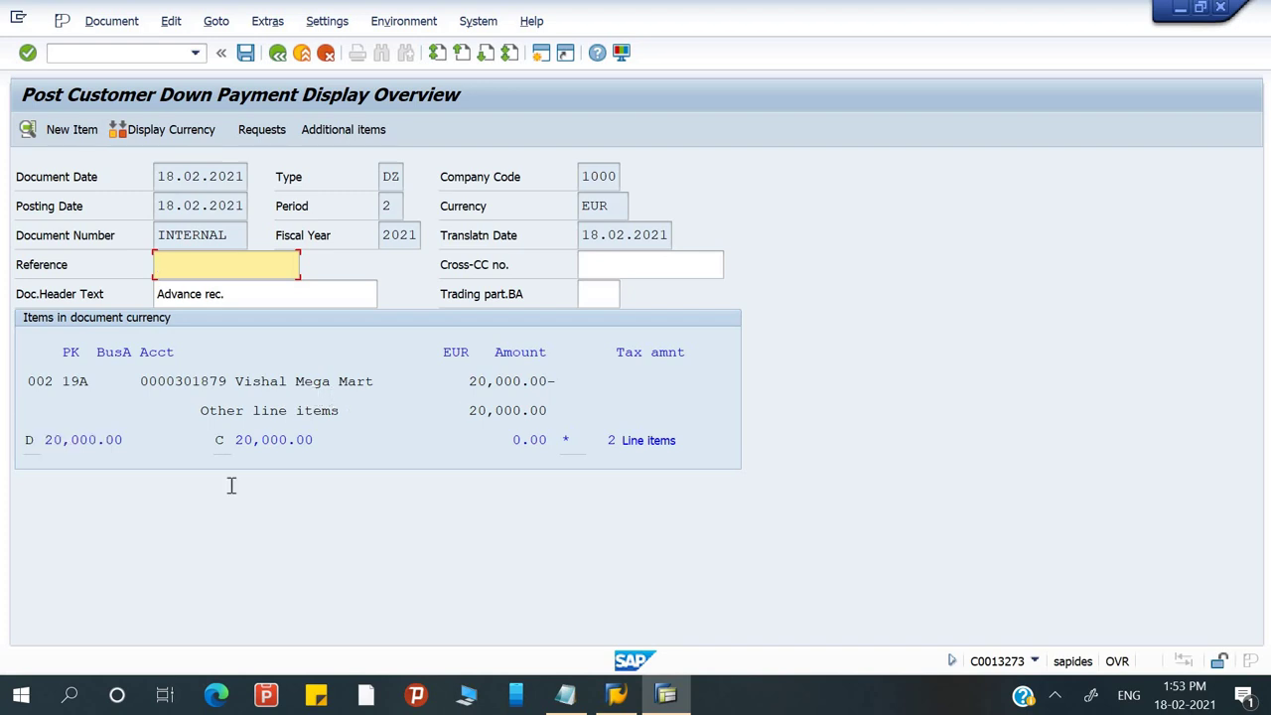
pyautogui.hotkey('ctrl', 's')
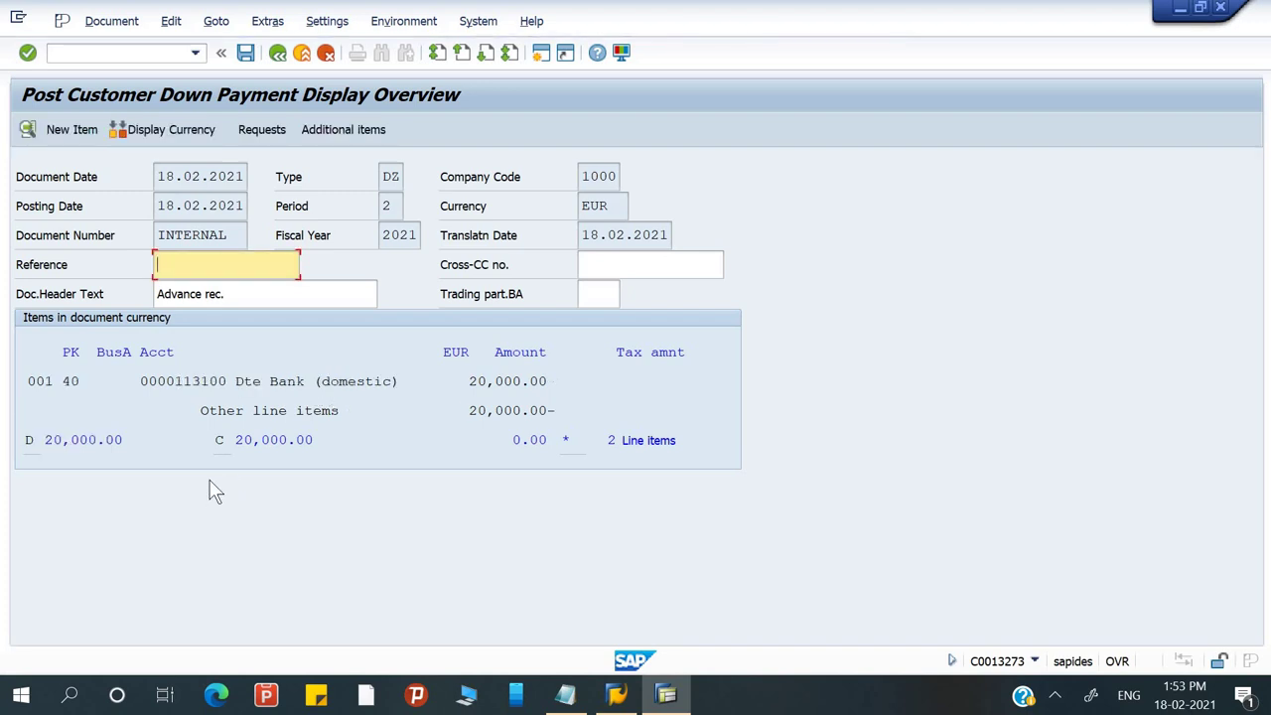
# - Post the customer down payment document and open Customer Line Item Display in a new, maximized session
pyautogui.hotkey('ctrl', 's')
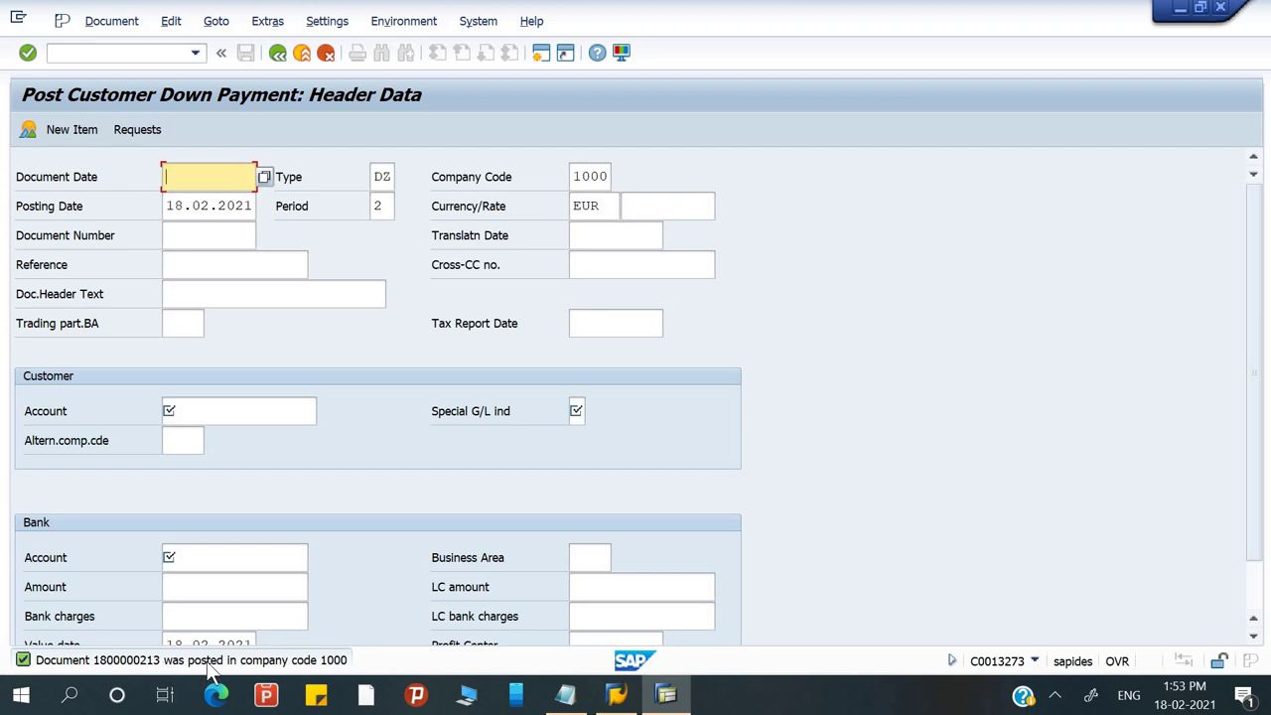
pyautogui.click(143, 56)
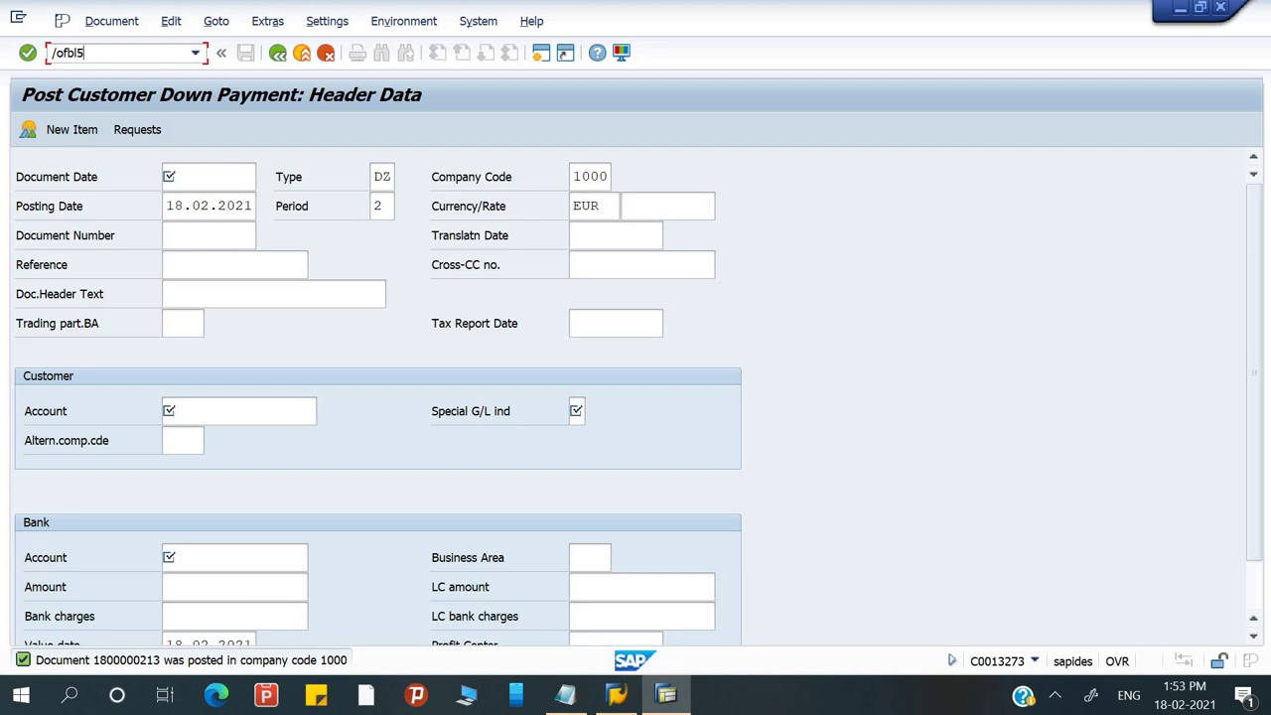
pyautogui.press('Return')
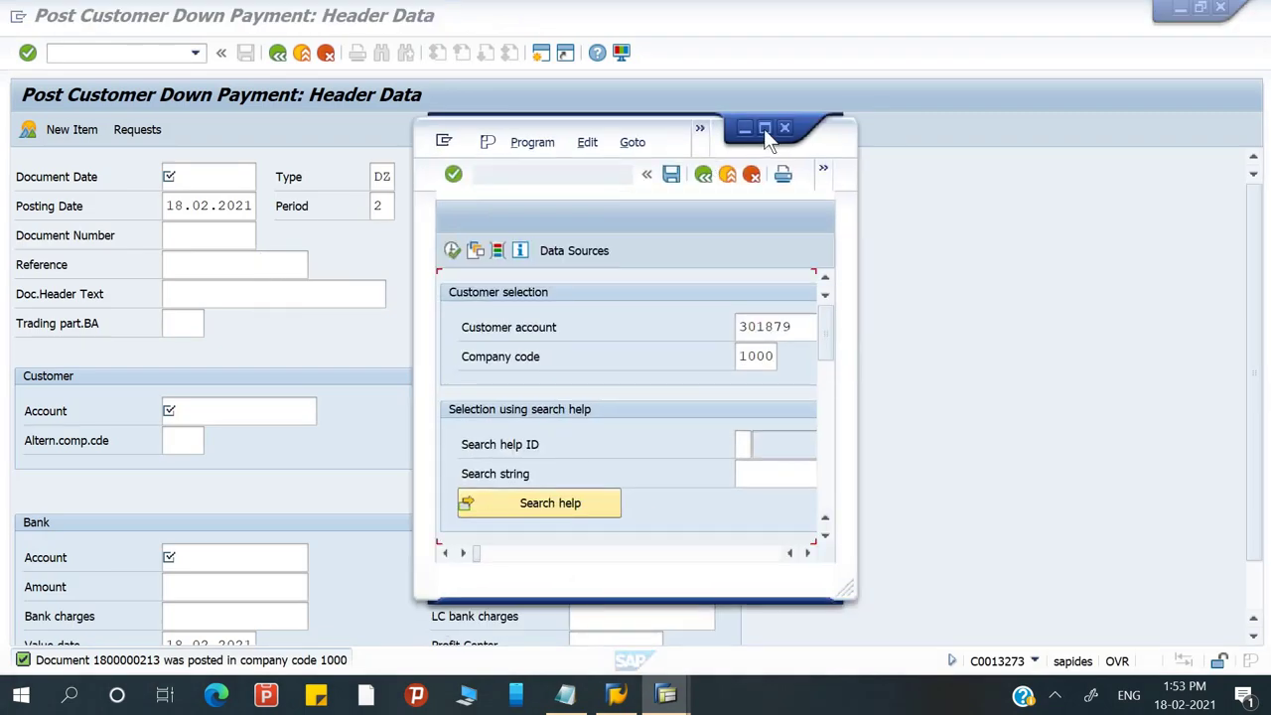
pyautogui.click(764, 128)
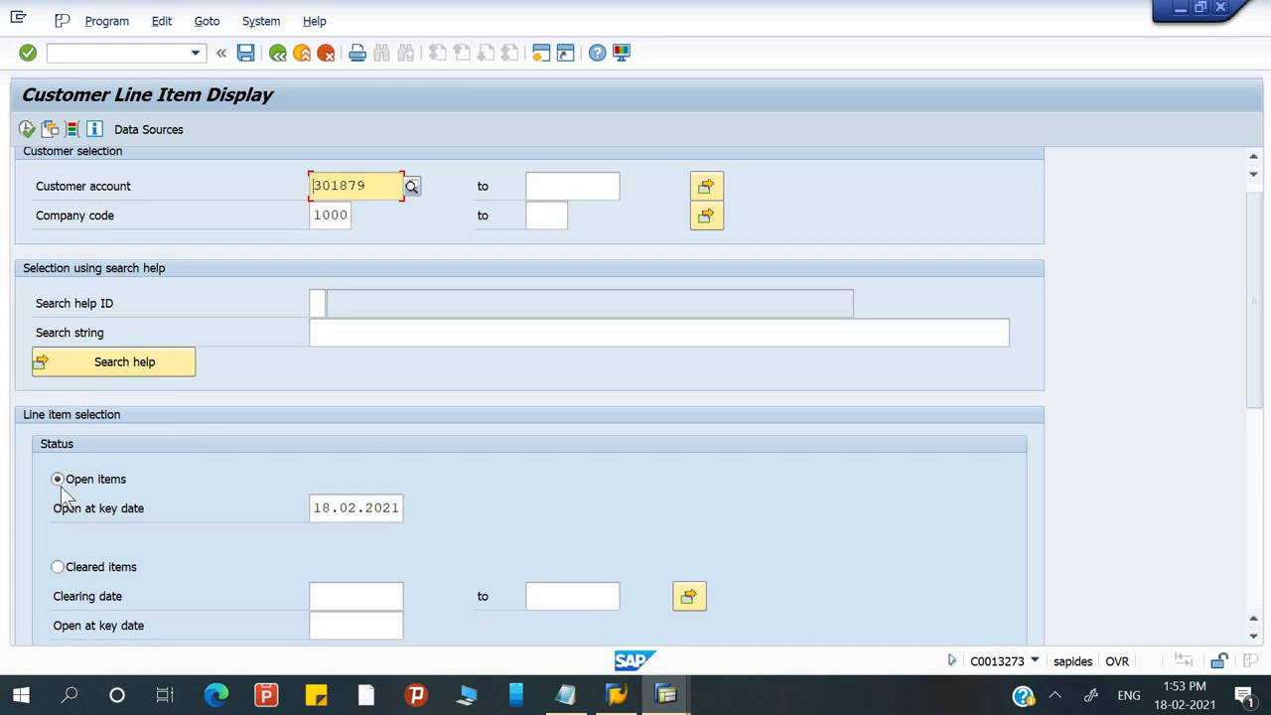
# - Run the open items list for the customer in company code 1000, and include Special G/L transactions in the item types
pyautogui.scroll(-1, 57, 477)
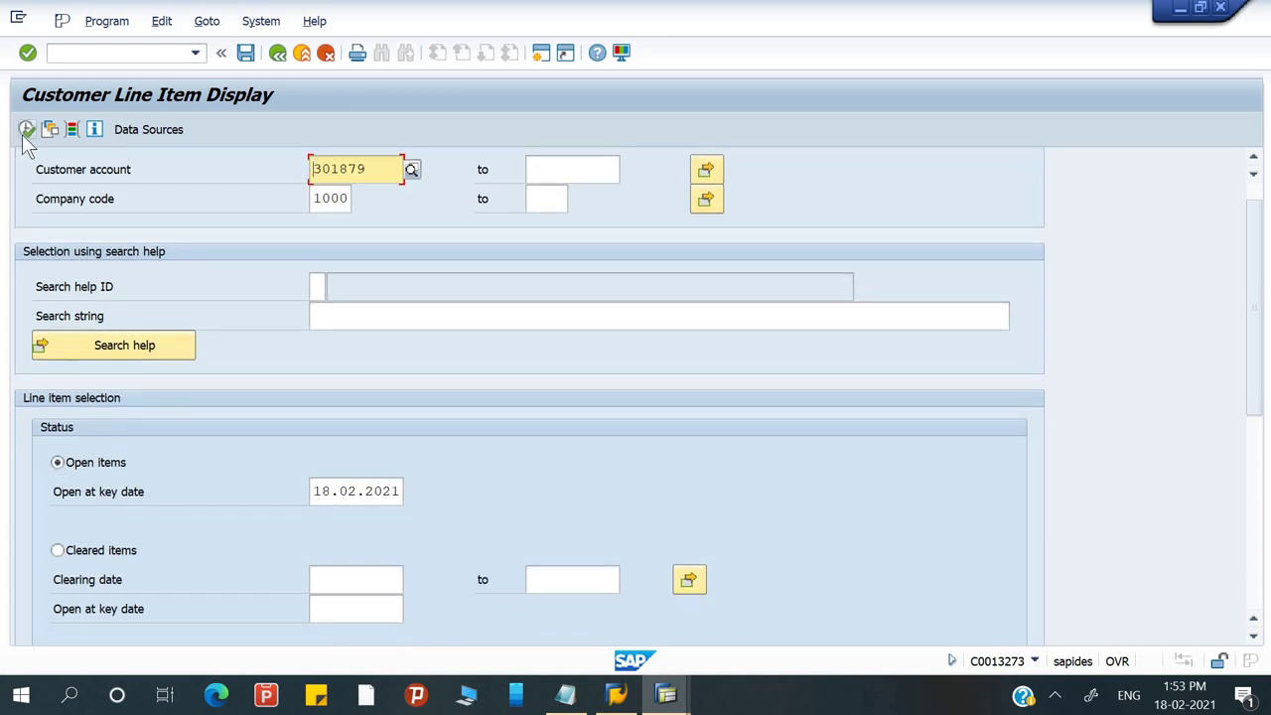
pyautogui.click(27, 129)
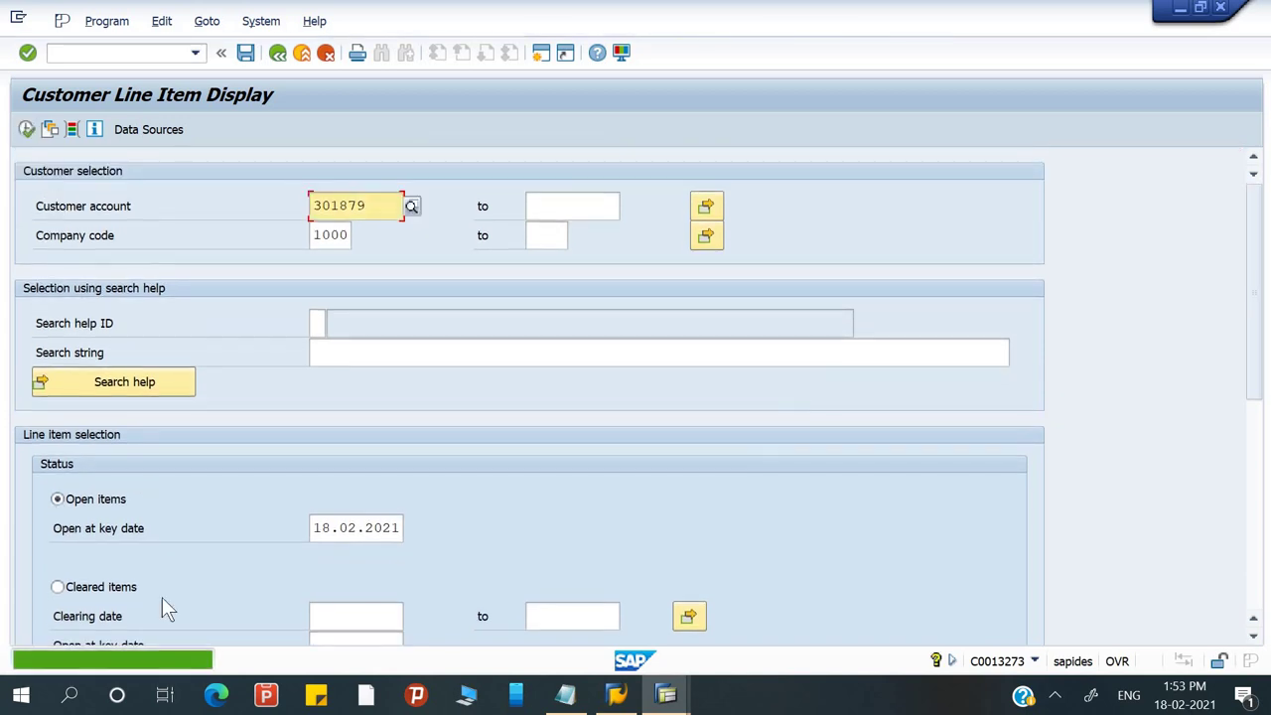
pyautogui.scroll(-5, 260, 632)
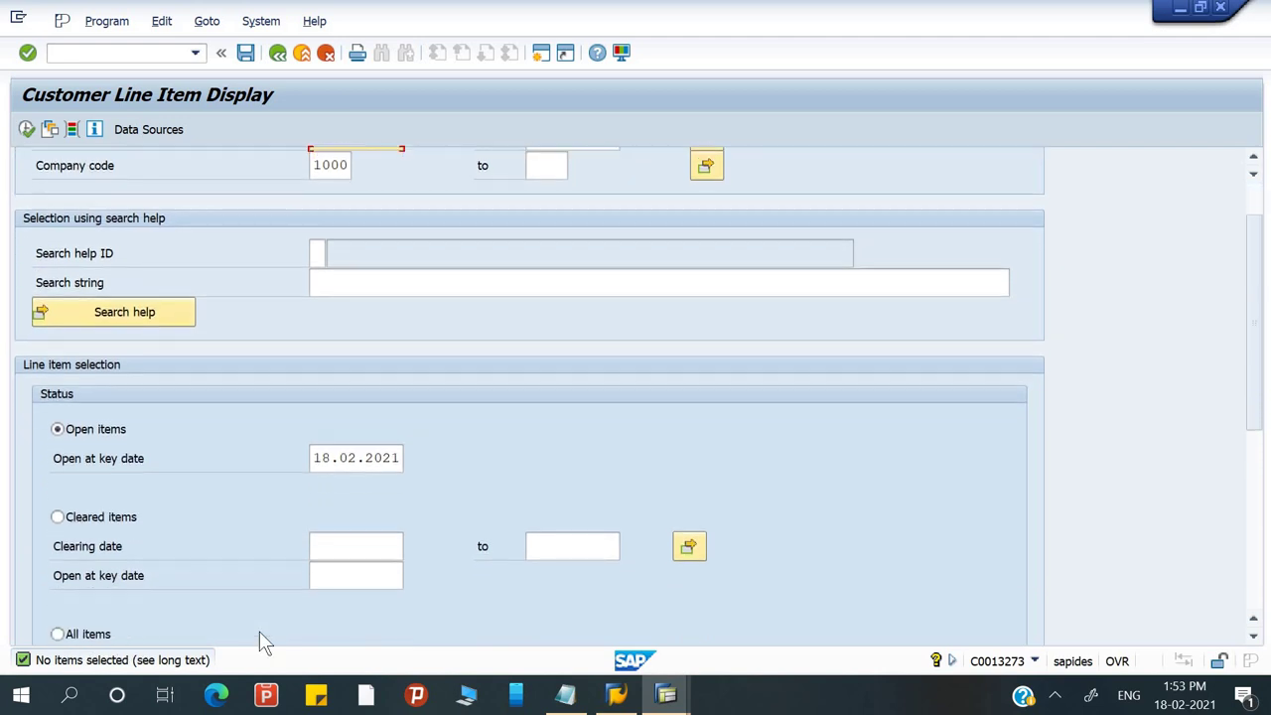
pyautogui.scroll(-5, 259, 632)
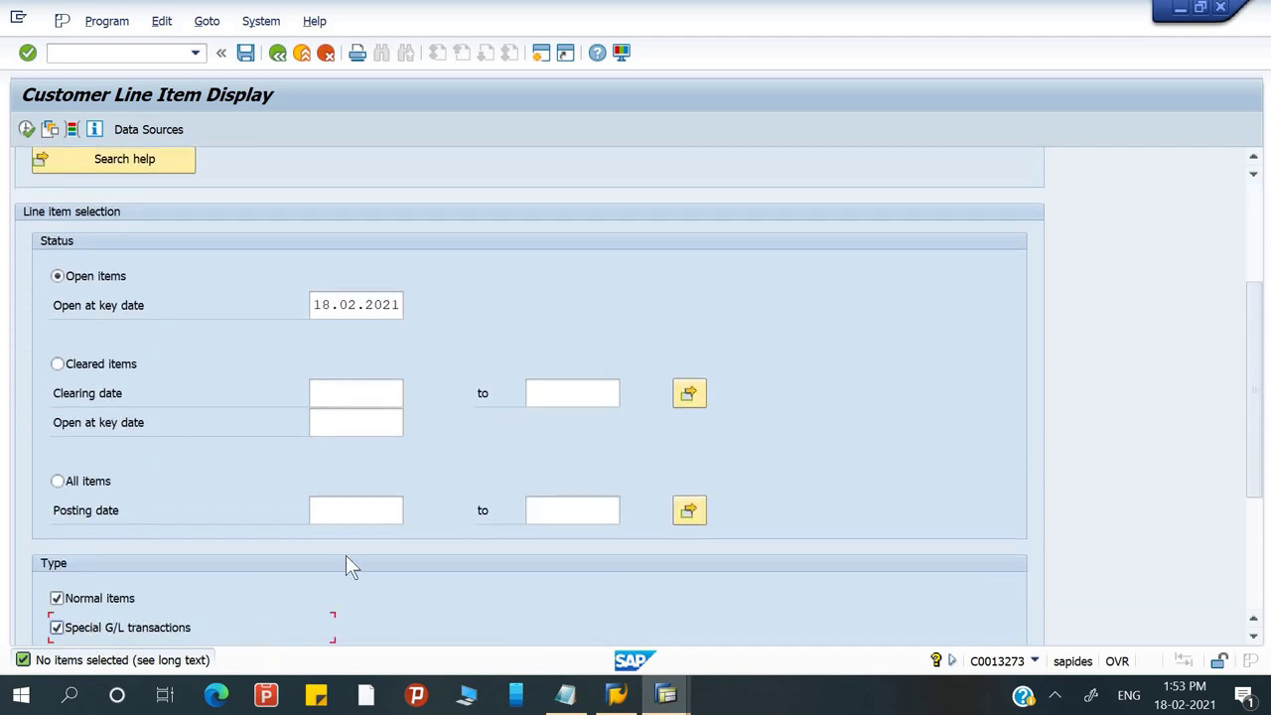
pyautogui.scroll(-1, 346, 565)
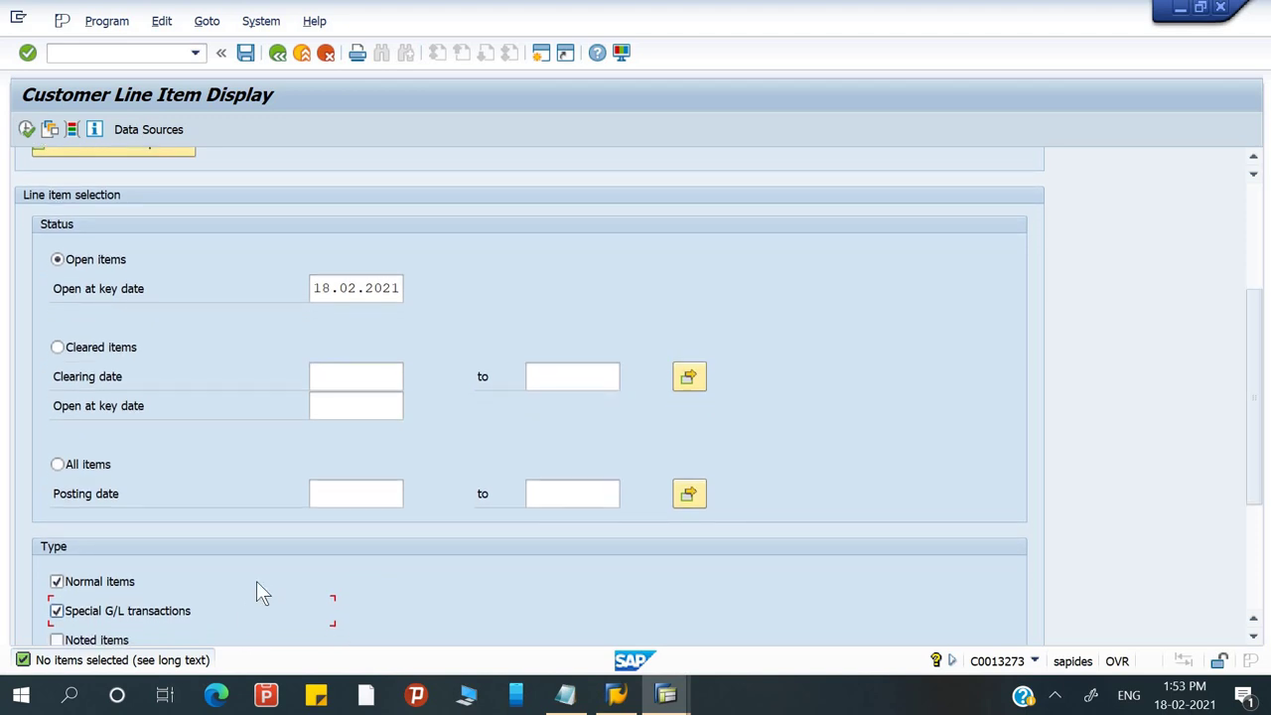
pyautogui.scroll(10, 259, 588)
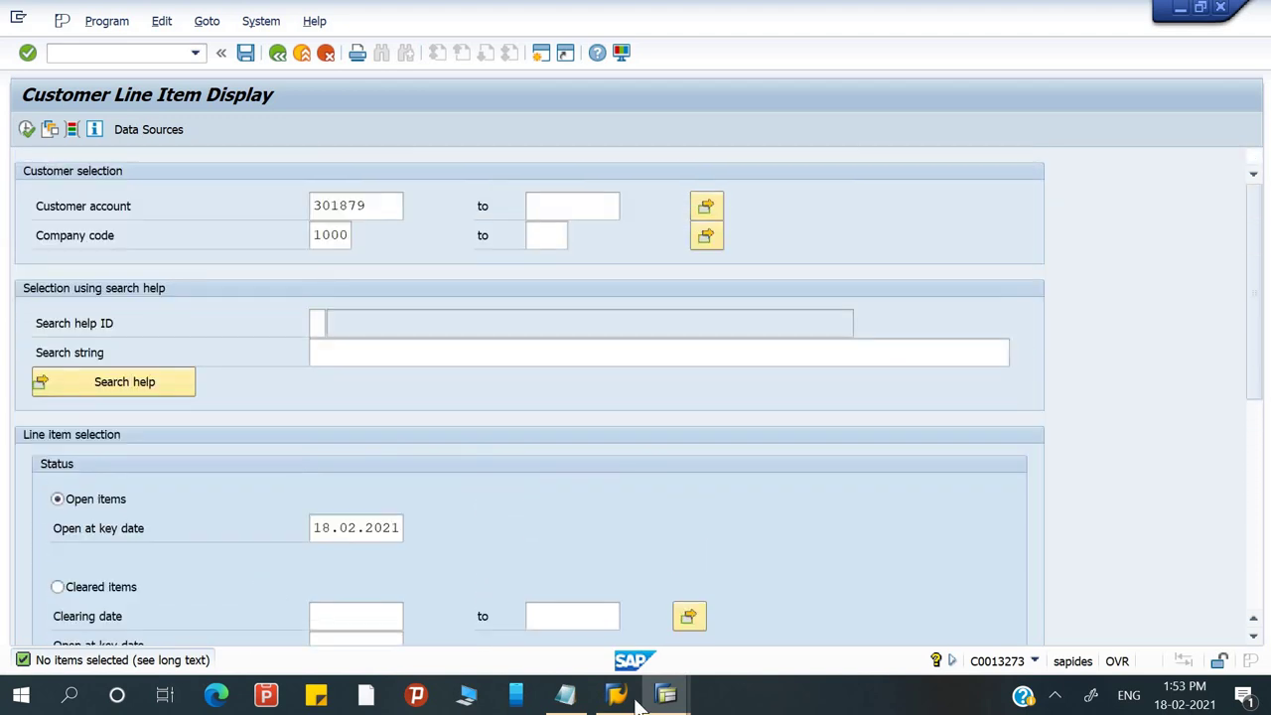
# - Look at the Special G/L indicator field in the down payment session, and list the customer's open items including special G/L transactions
pyautogui.moveTo(668, 695)
pyautogui.click(618, 639)
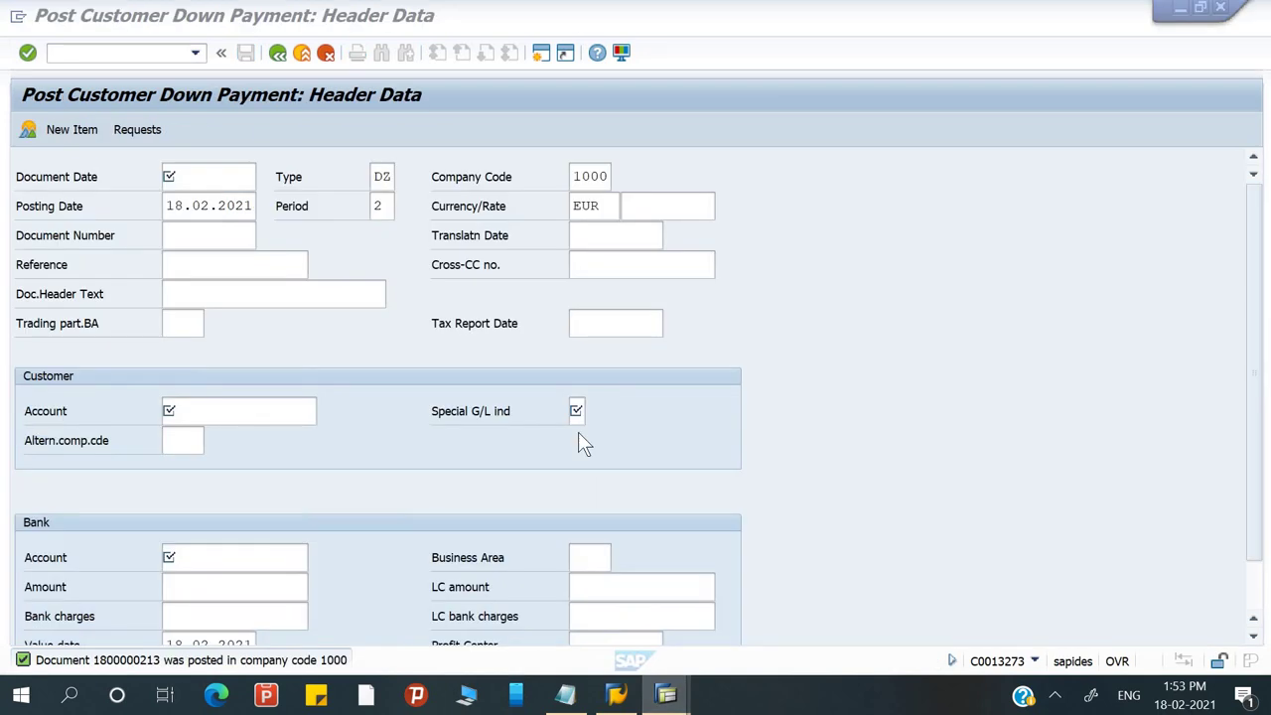
pyautogui.click(576, 411)
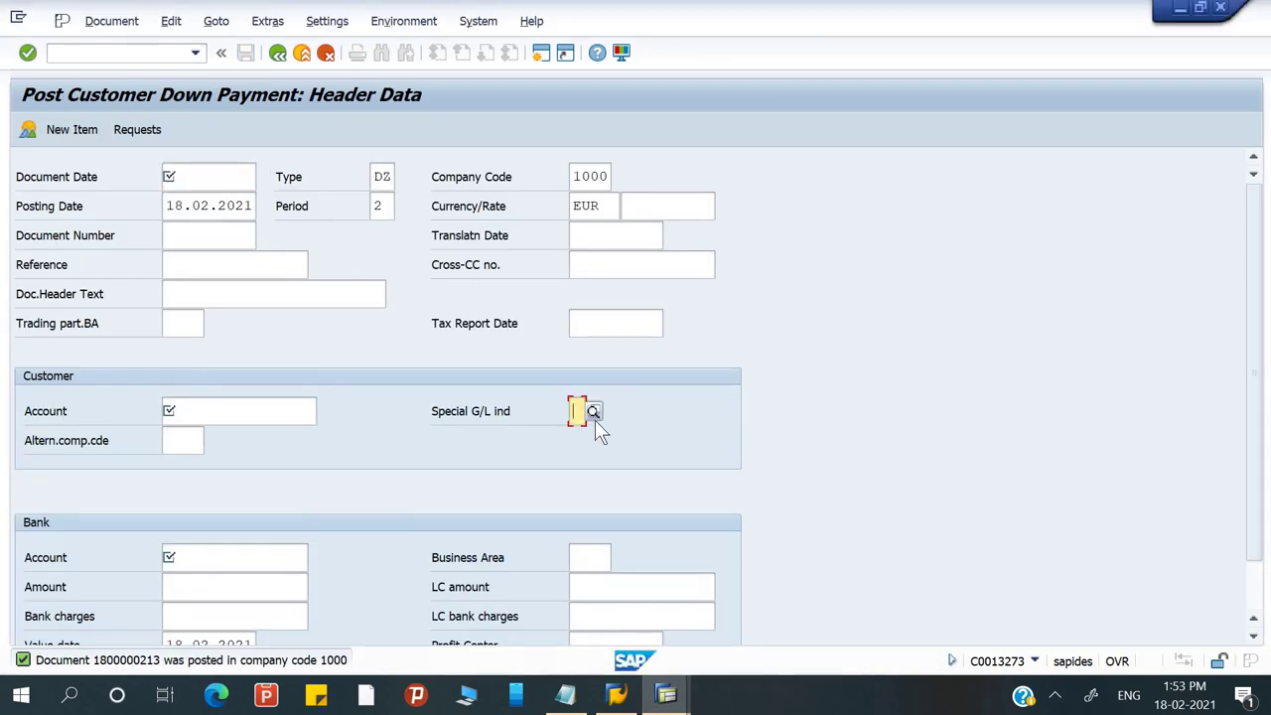
pyautogui.hotkey('alt', 'Tab')
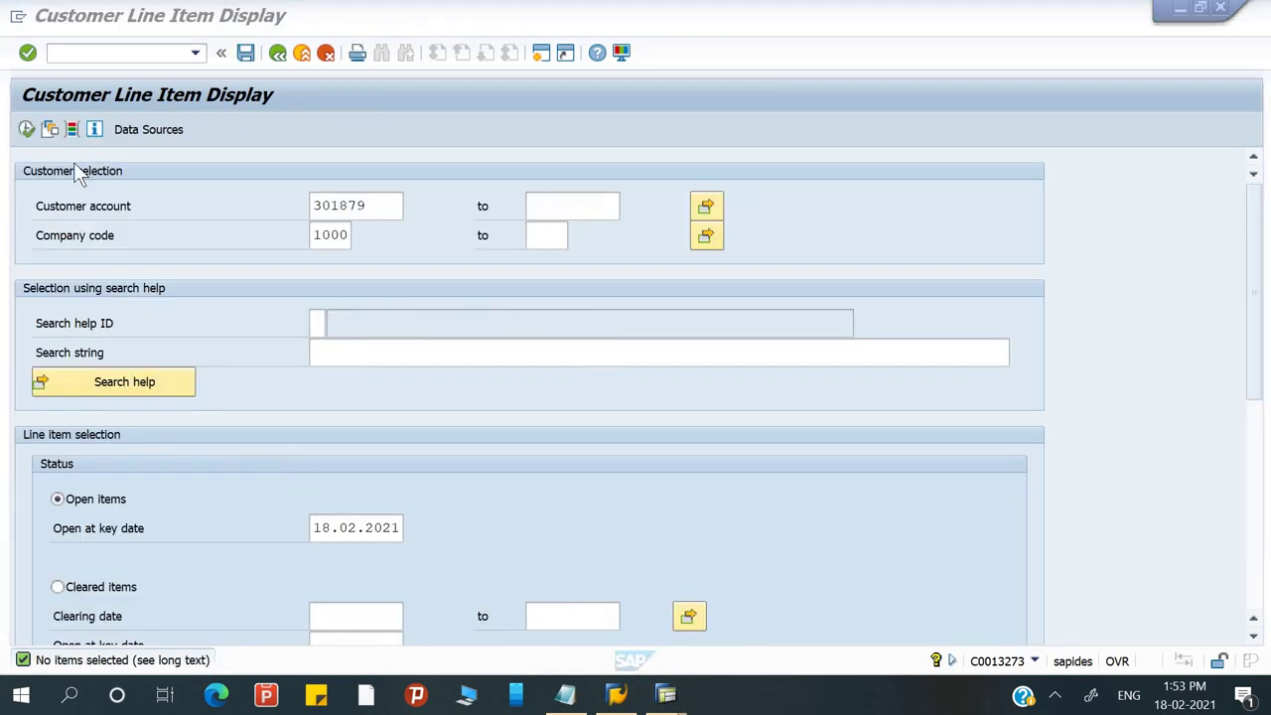
pyautogui.click(26, 130)
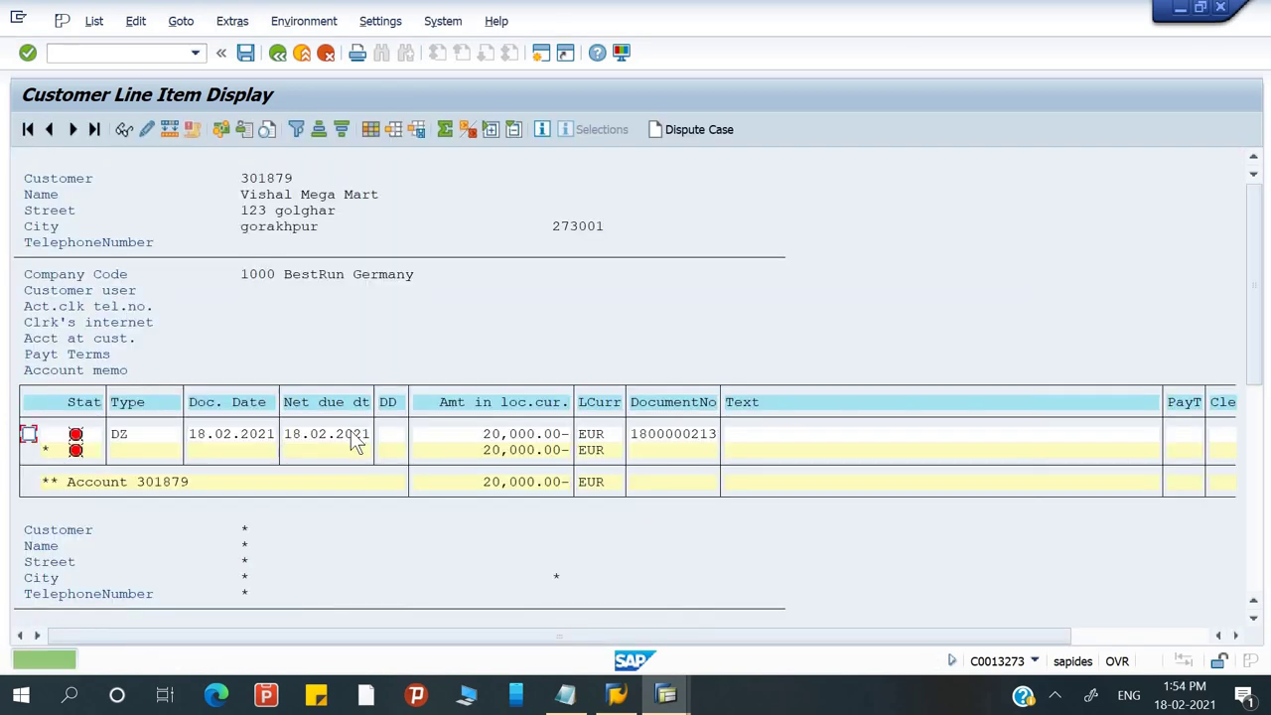
# - Open the 20,000 EUR down payment document from the list, check its bank and customer line items, and return to the list
pyautogui.click(155, 438)
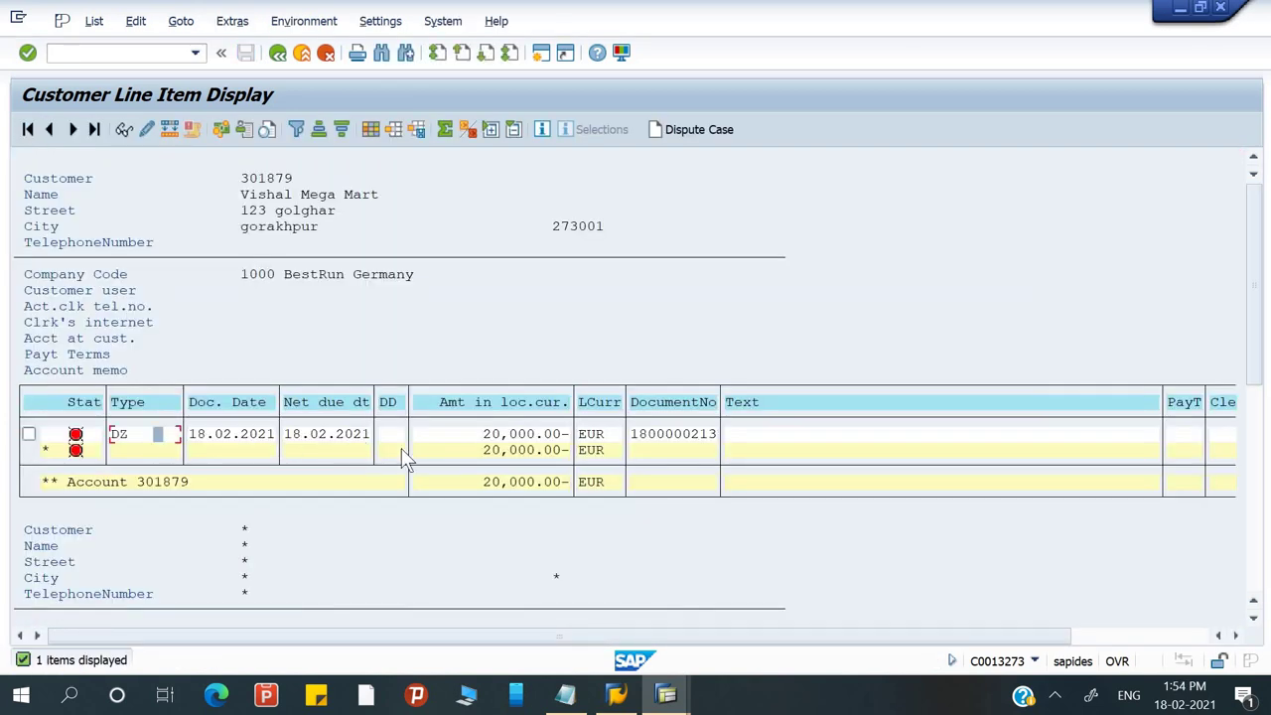
pyautogui.click(659, 437)
pyautogui.doubleClick(687, 436)
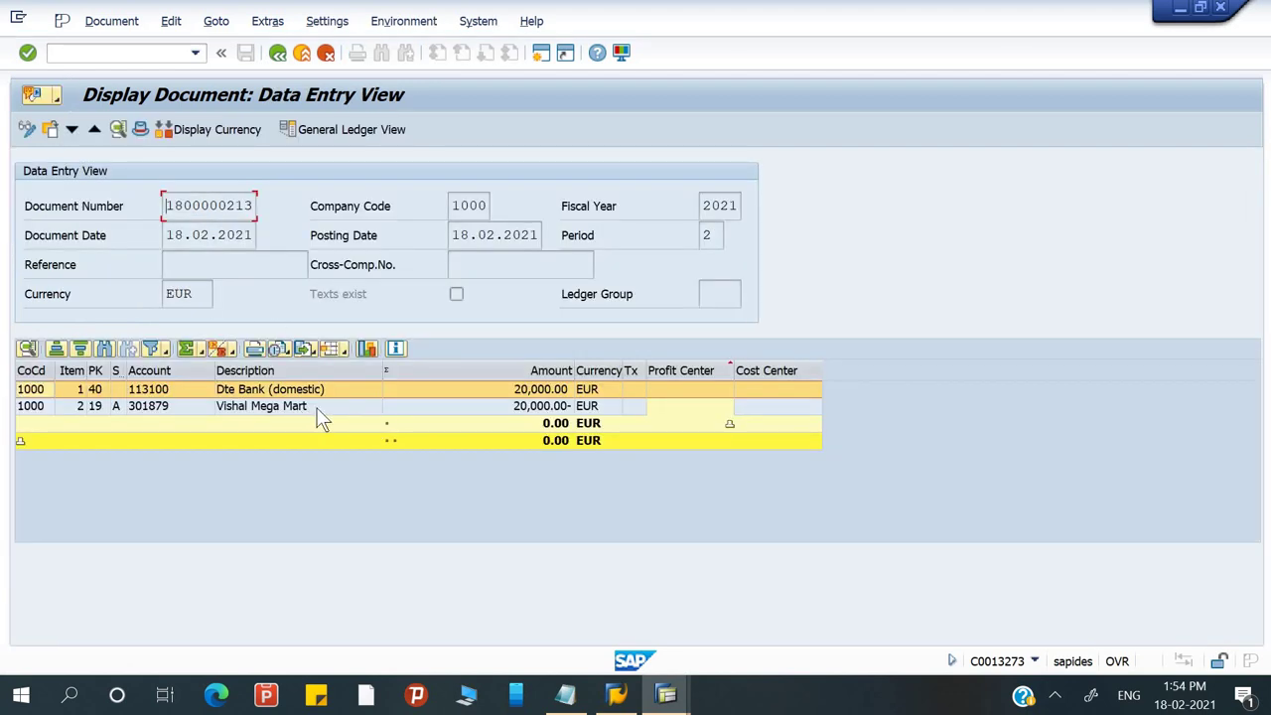
pyautogui.click(268, 407)
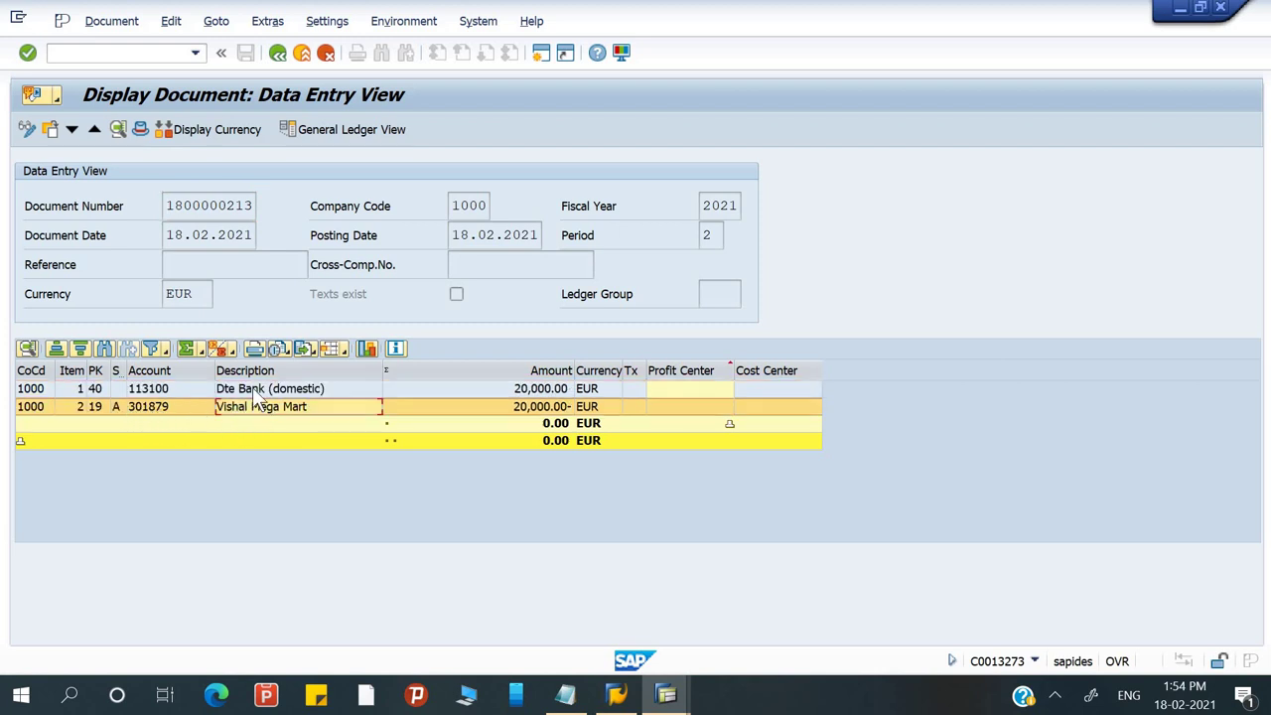
pyautogui.press('Up')
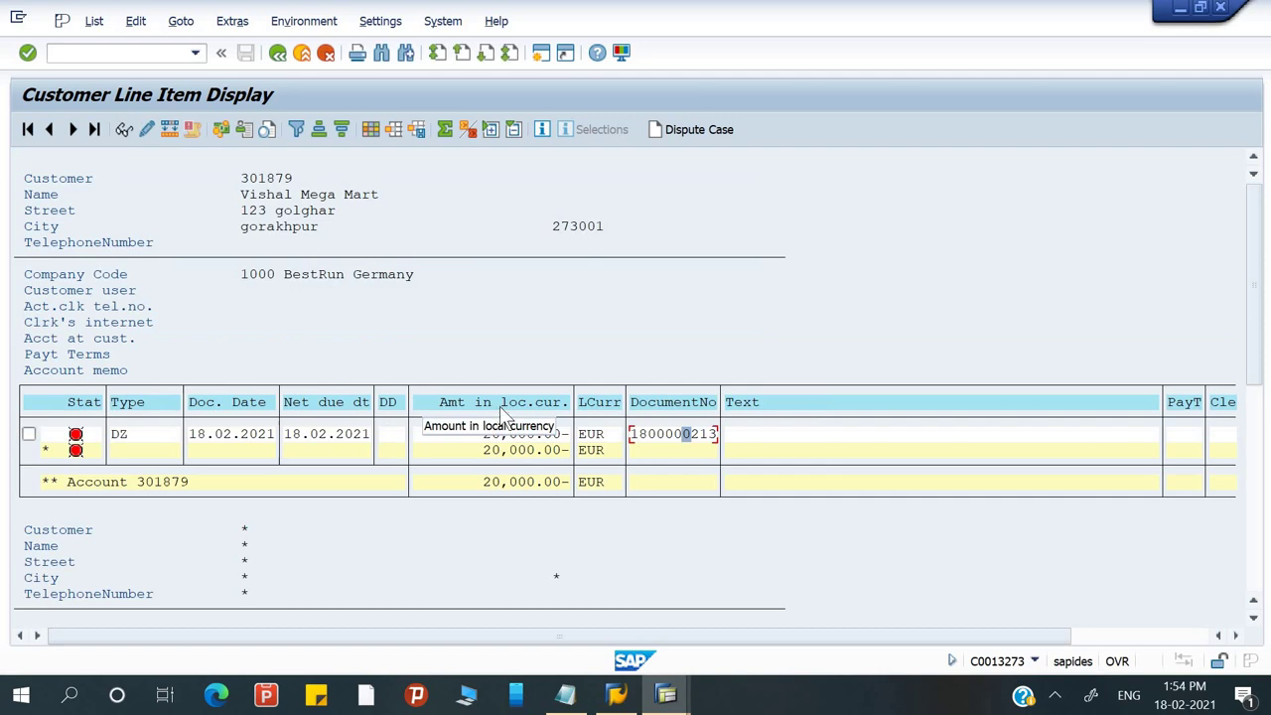
# - Switch to the Notepad notes and highlight the Step2 line about raising an invoice
pyautogui.hotkey('alt', 'Tab')
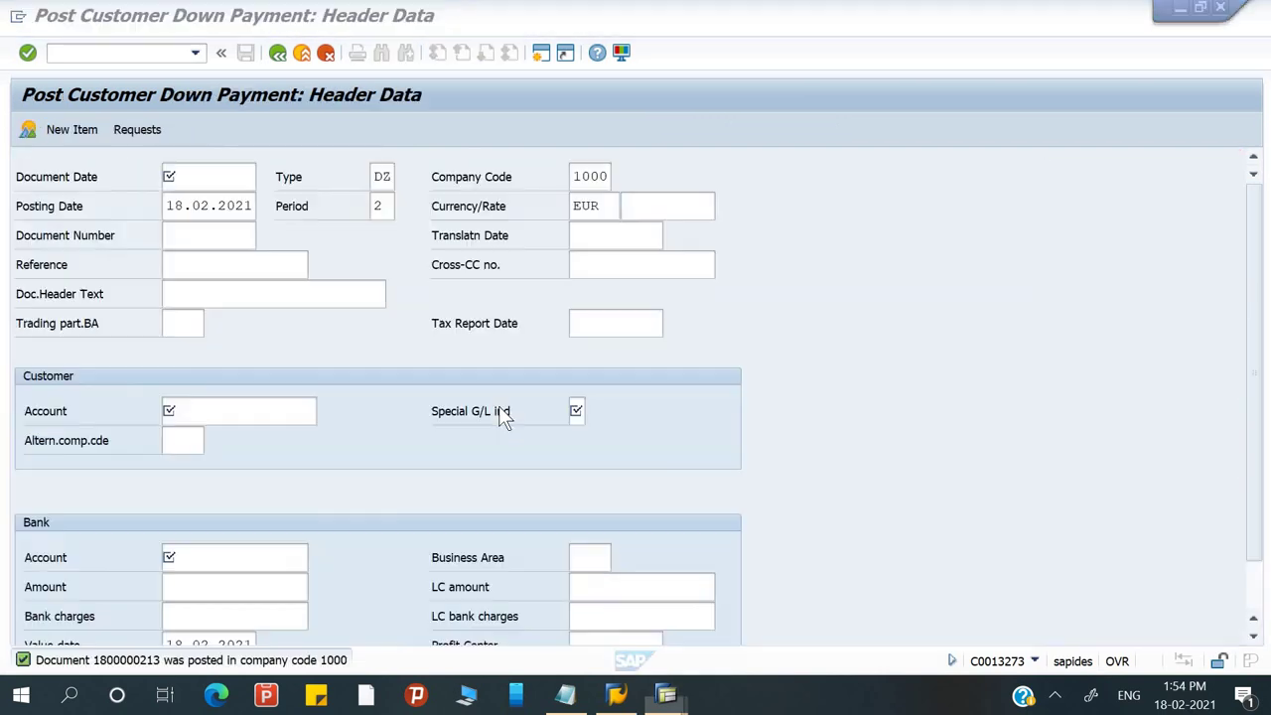
pyautogui.click(565, 695)
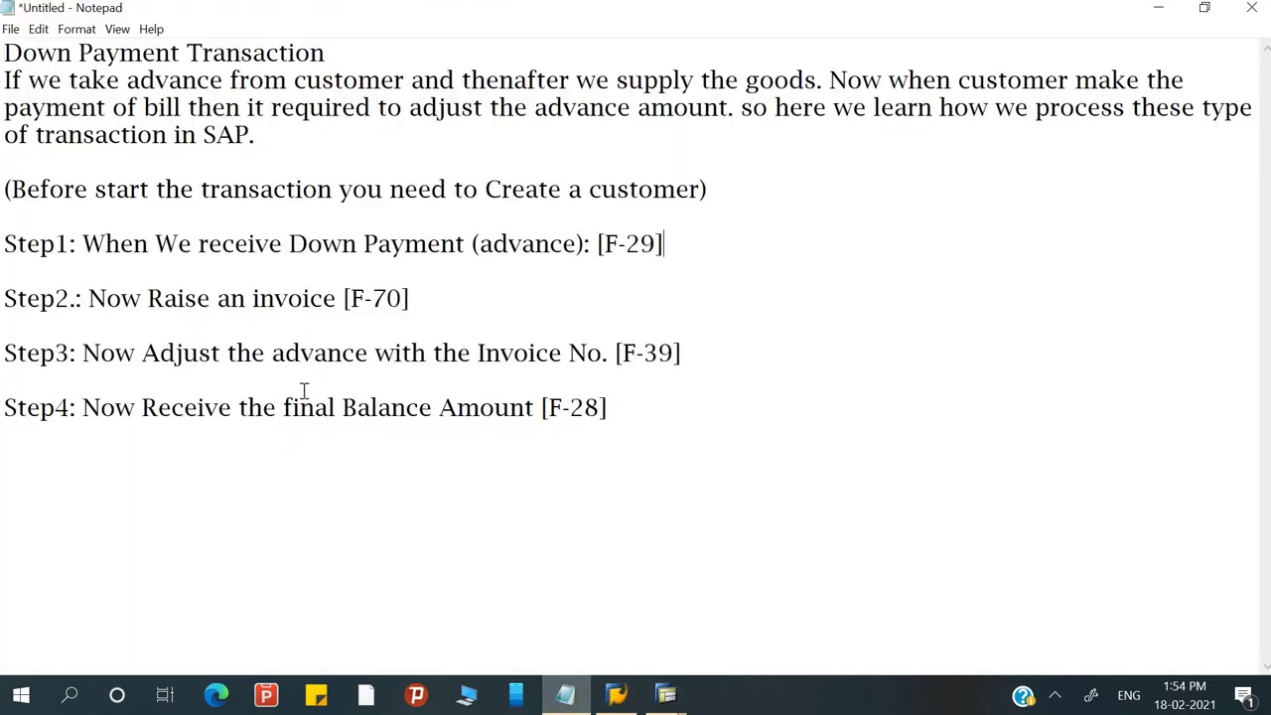
pyautogui.moveTo(105, 298); pyautogui.dragTo(405, 298)
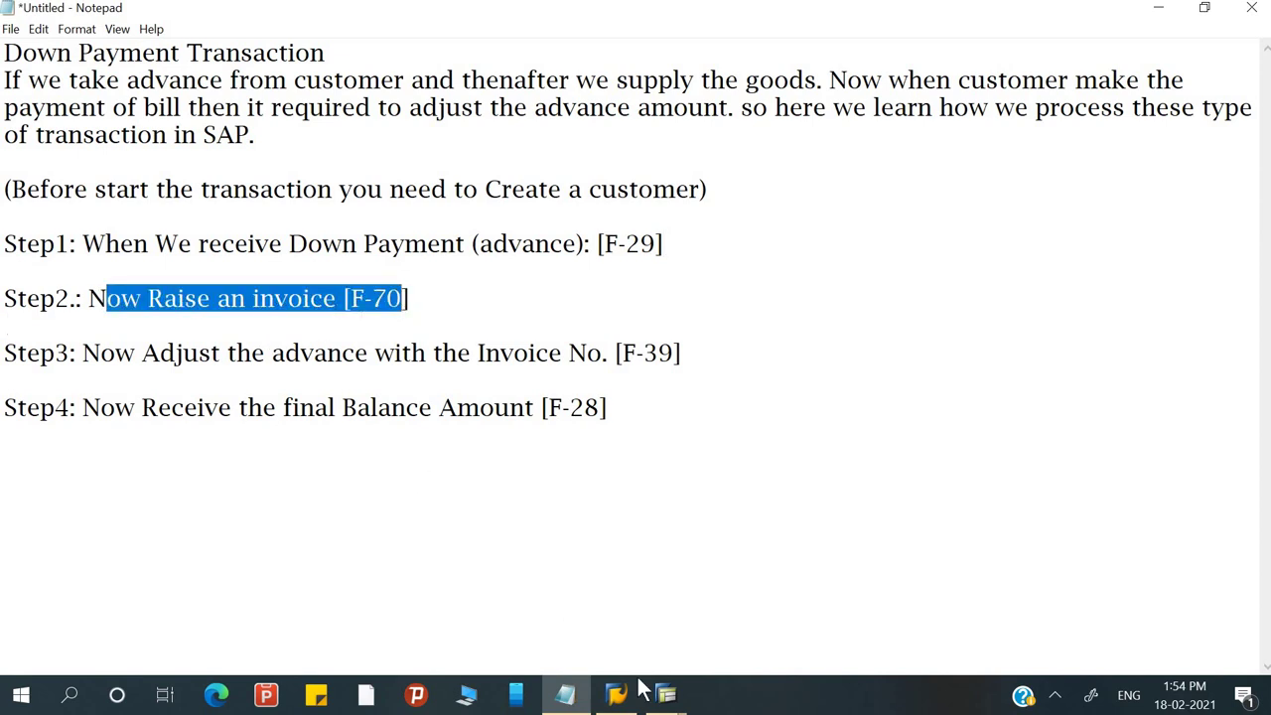
# - Switch back to the Customer Line Item Display session in SAP and list Vishal Mega Mart's open items again
pyautogui.moveTo(663, 695)
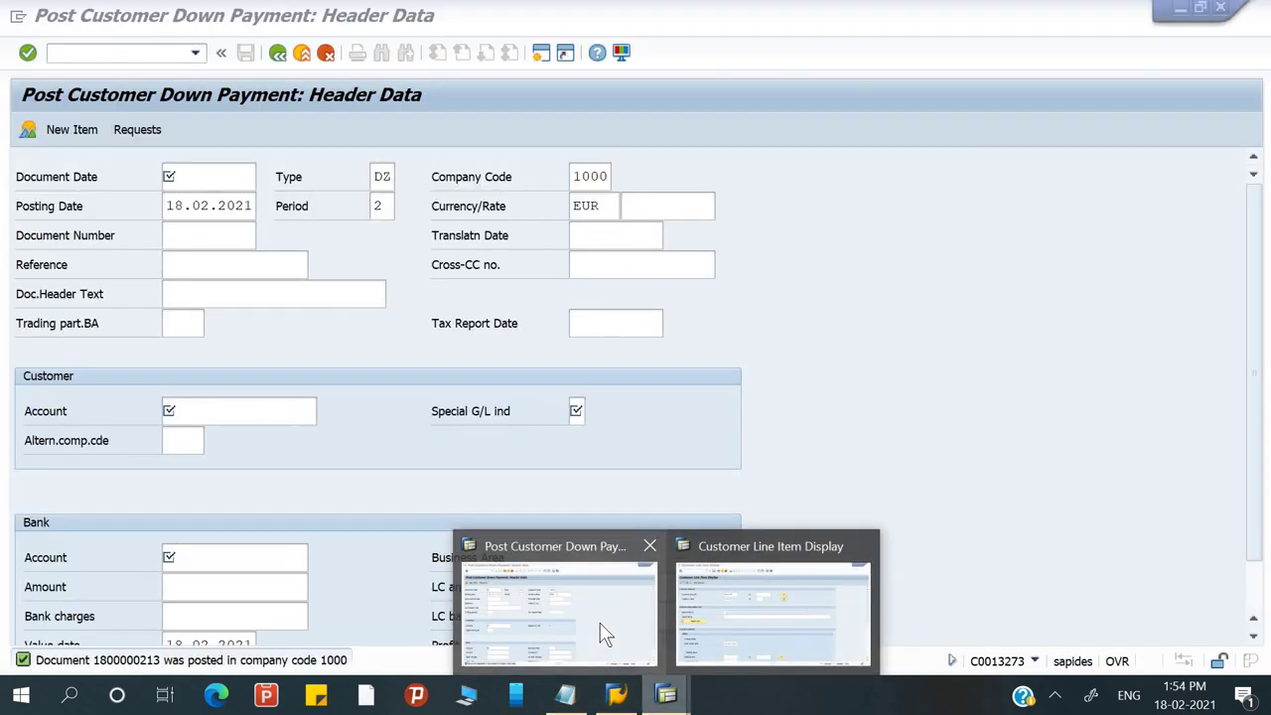
pyautogui.click(710, 620)
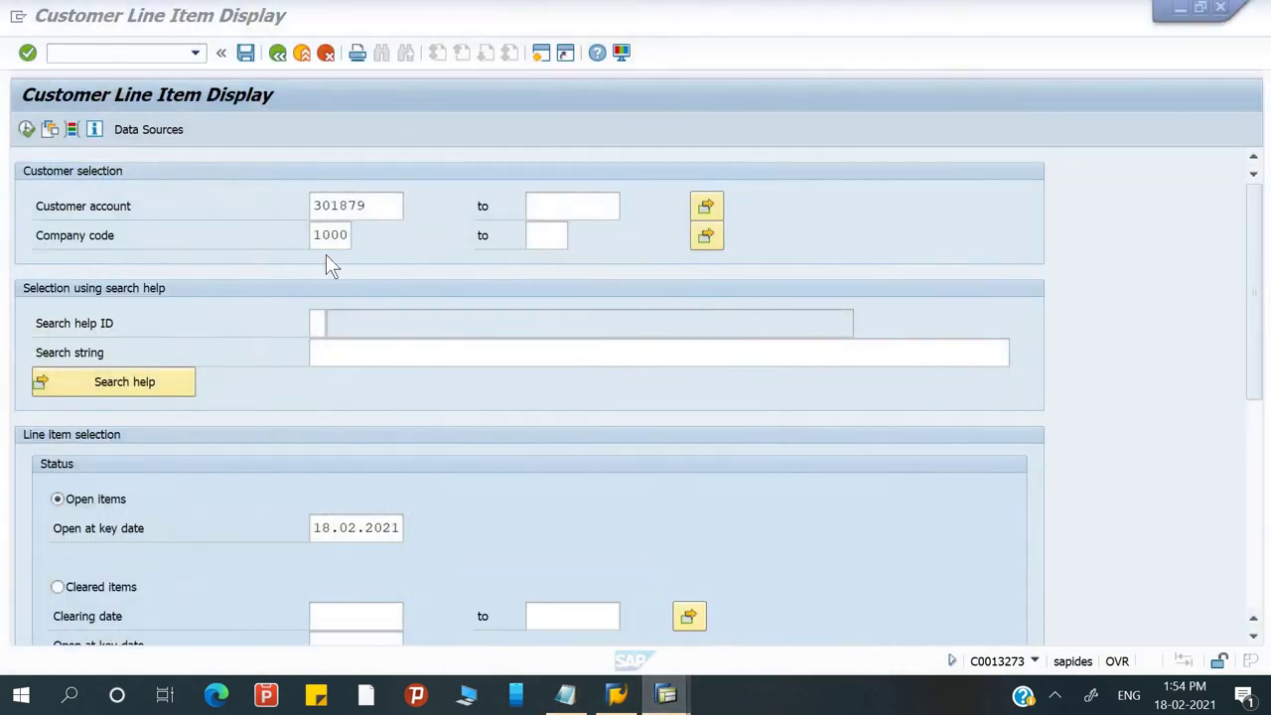
pyautogui.click(27, 130)
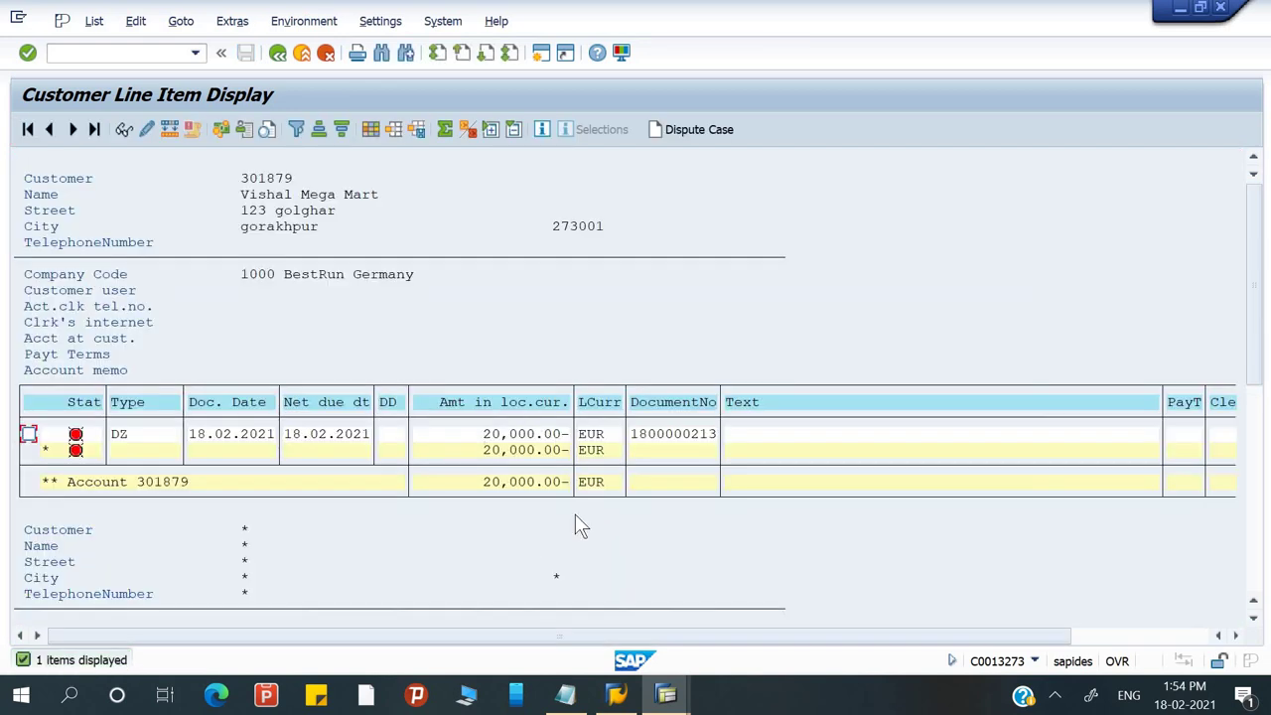
# - In the down payment session, try transaction F-70, and open customer invoice entry with FB70 instead
pyautogui.moveTo(656, 691)
pyautogui.click(603, 628)
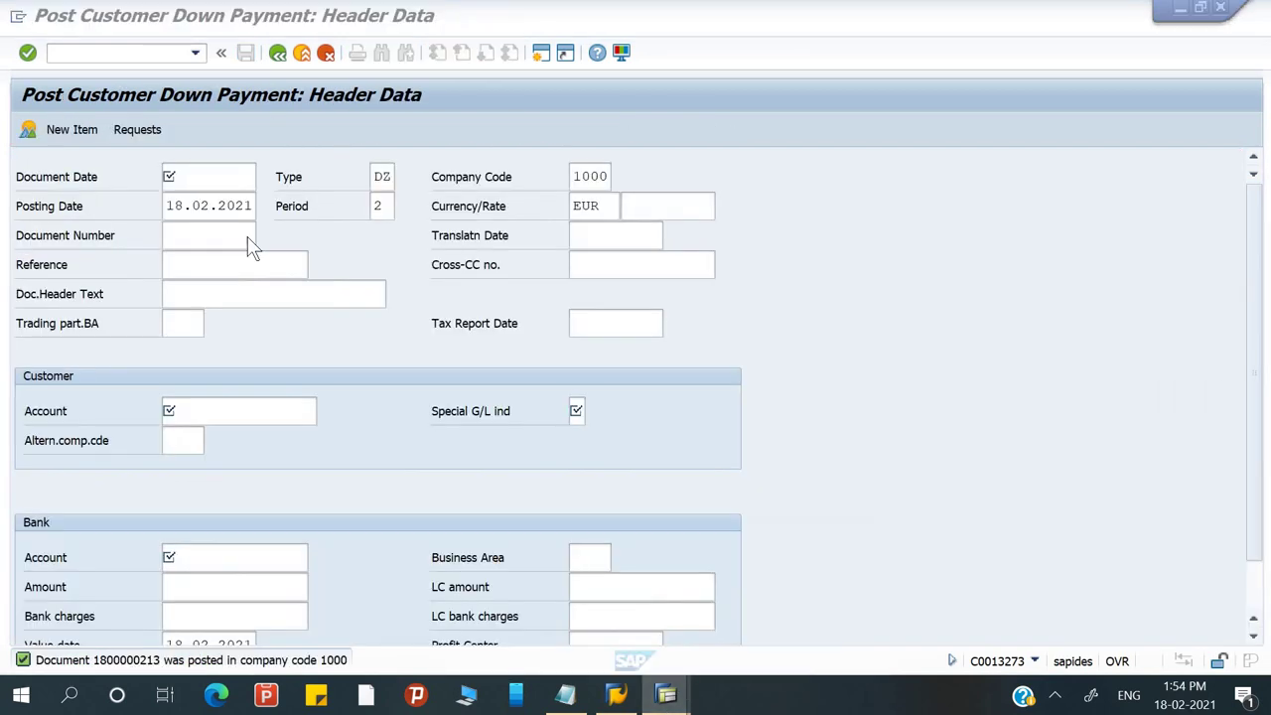
pyautogui.click(142, 55)
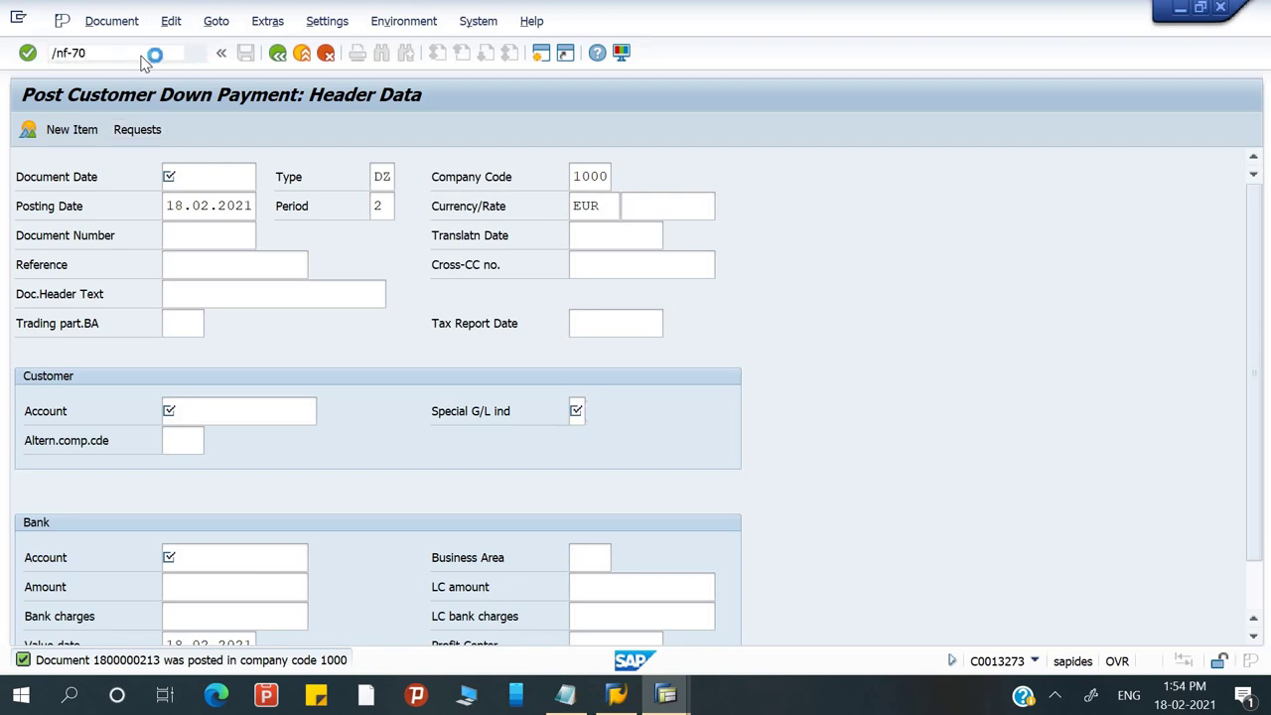
pyautogui.press('Return')
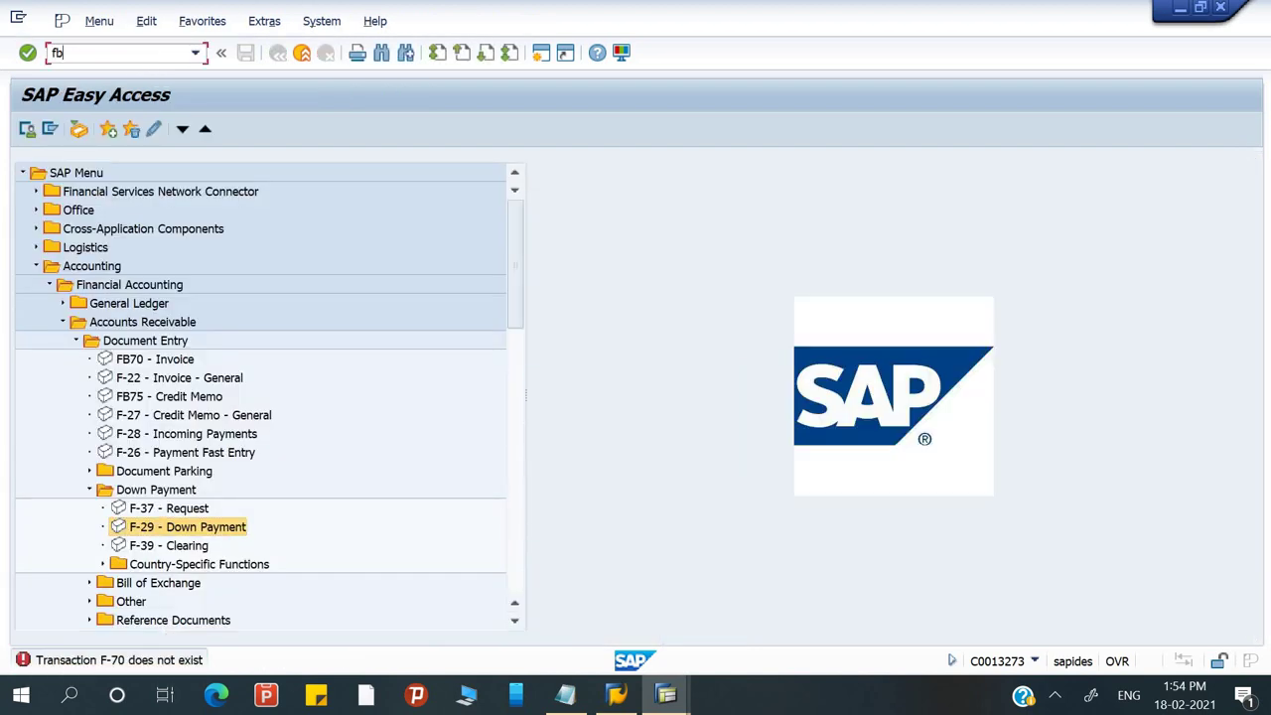
pyautogui.press('Return')
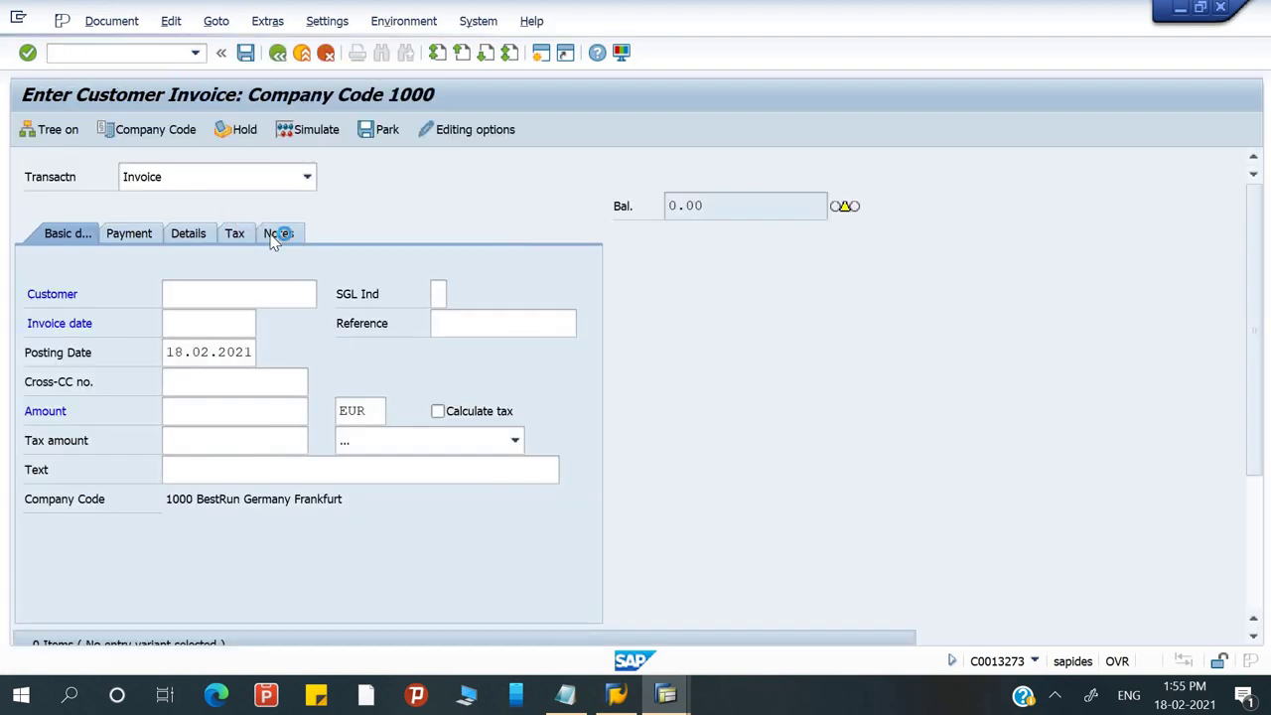
# - Select Vishal Mega Mart as the invoice customer from the search results and set the invoice date to 18.02.21
pyautogui.click(252, 293)
pyautogui.press('F4')
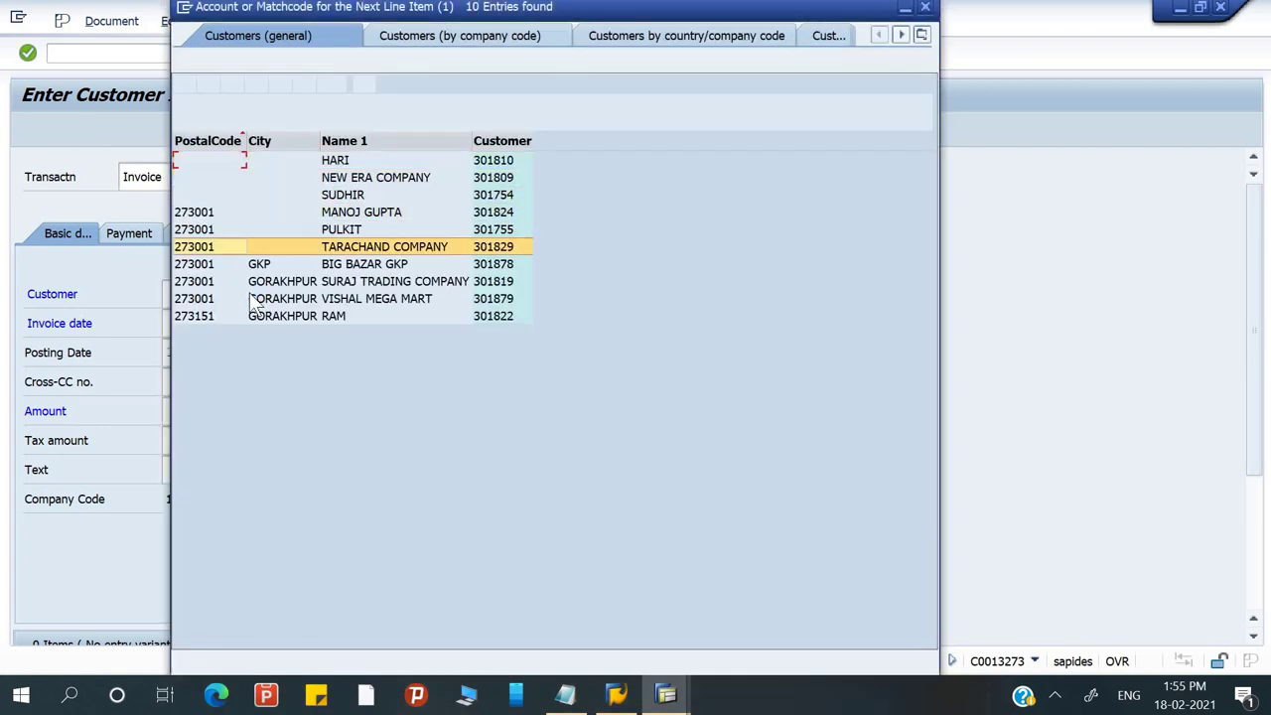
pyautogui.doubleClick(251, 298)
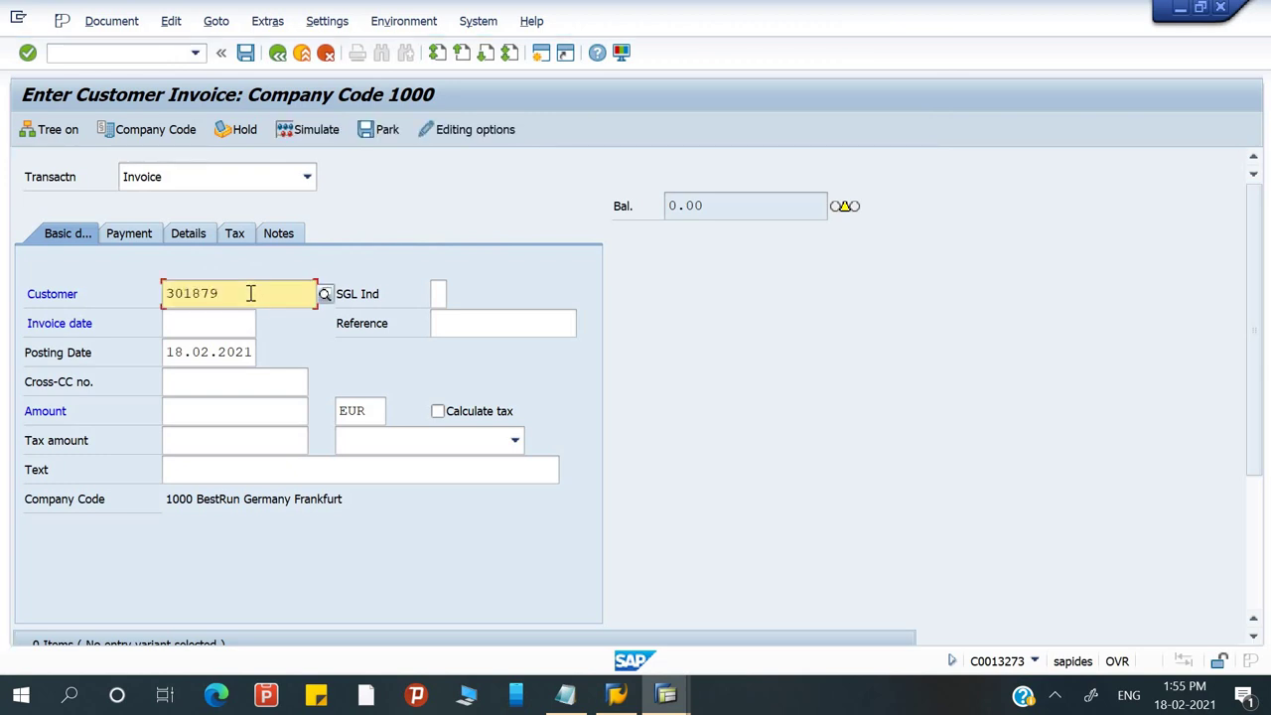
pyautogui.press('Tab')
pyautogui.press('Tab')
pyautogui.write('18')
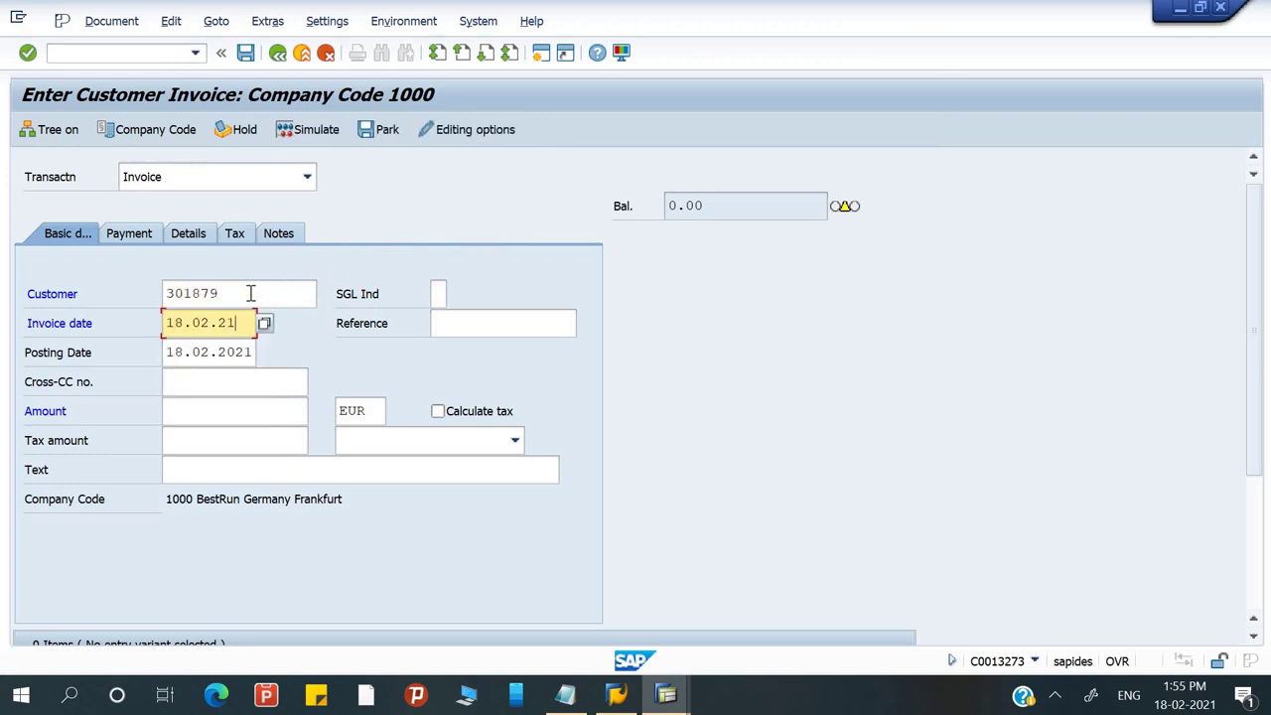
pyautogui.write('.02.21')
pyautogui.press('Tab')
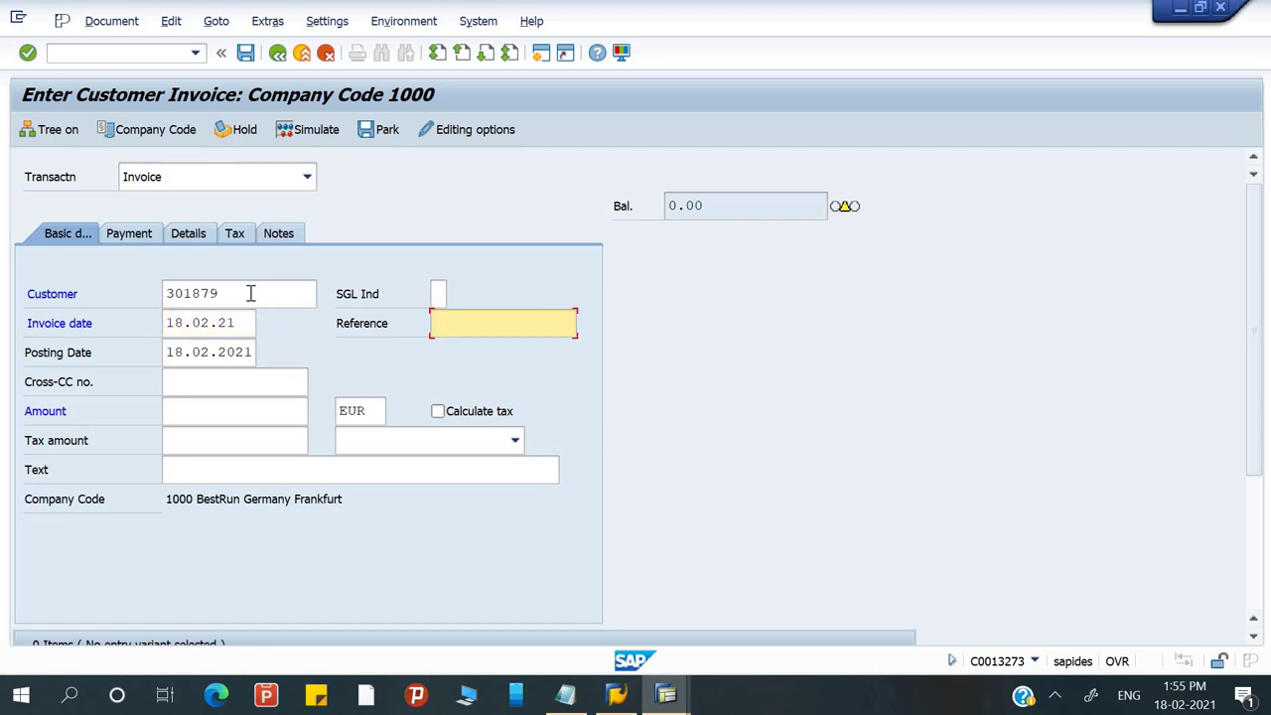
# - Set the invoice amount to 60000 EUR and move on to the invoice's Text field
pyautogui.press('Tab')
pyautogui.press('Tab')
pyautogui.press('Tab')
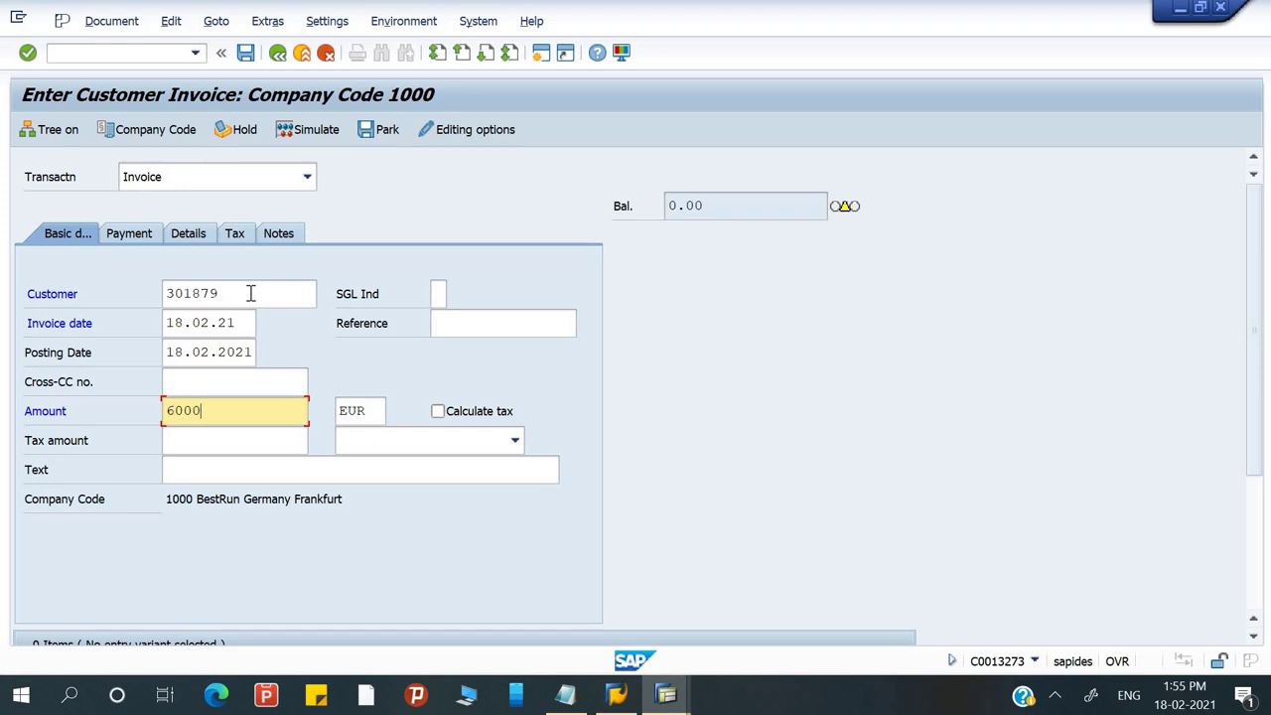
pyautogui.press('Tab')
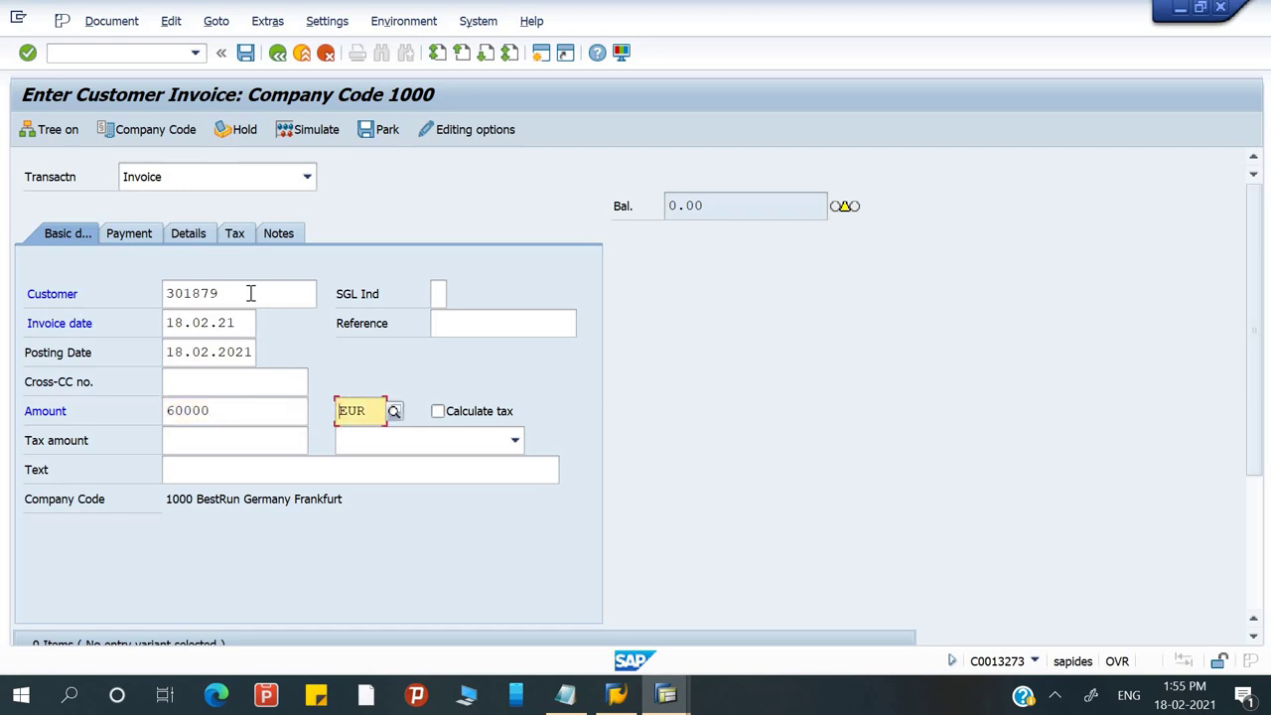
pyautogui.press('Tab')
pyautogui.press('Tab')
pyautogui.press('Tab')
pyautogui.press('Tab')
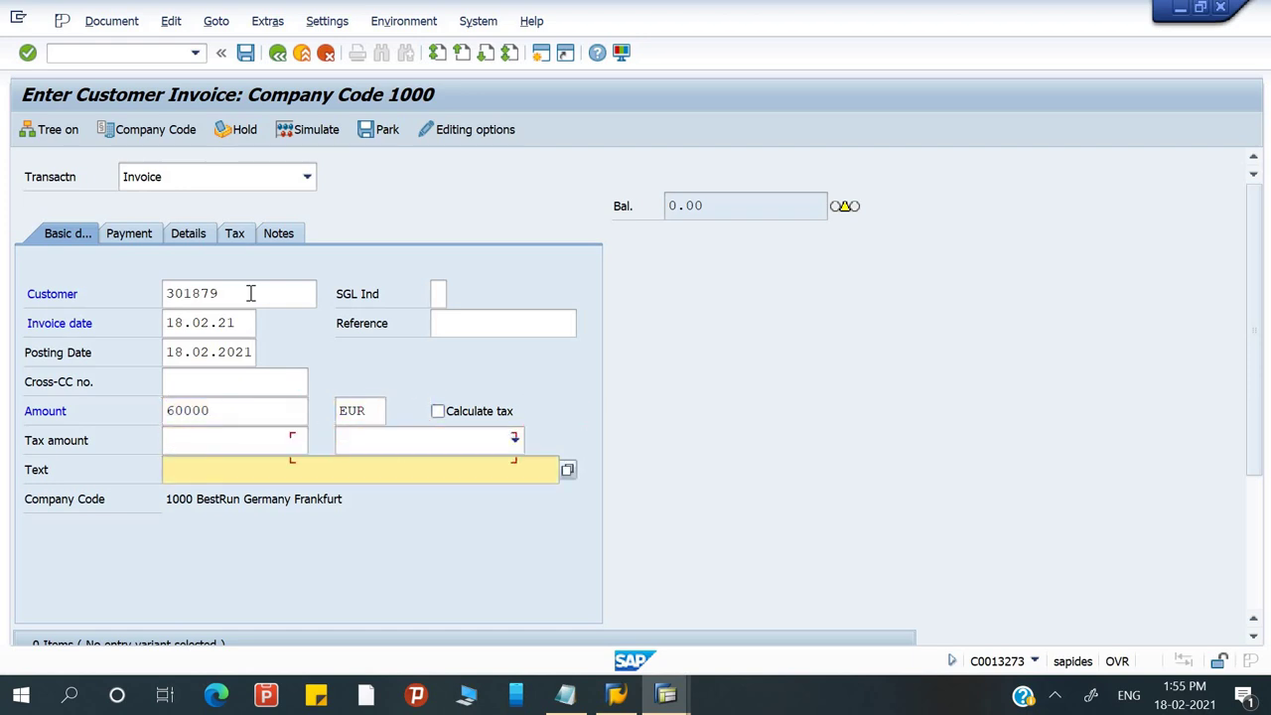
# - Enter "Being service supplied" as the invoice text, confirm the header data and acknowledge the down payment information
pyautogui.write('Being')
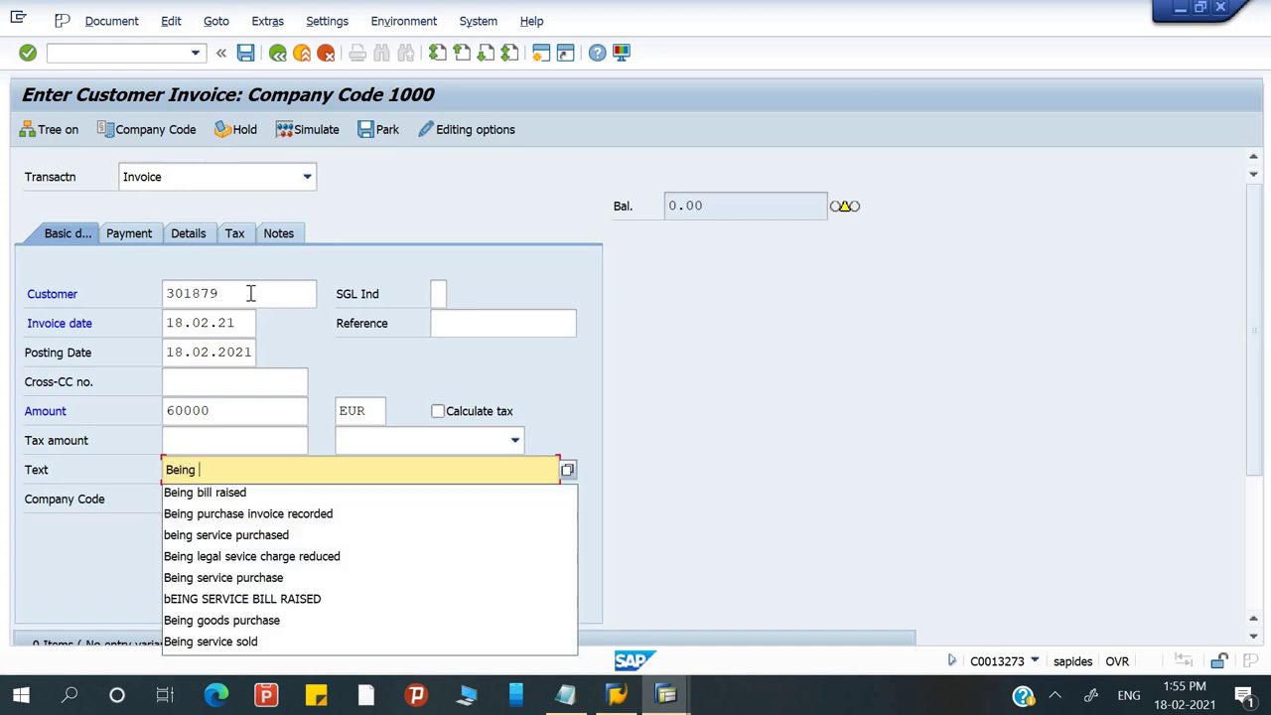
pyautogui.write(' goods')
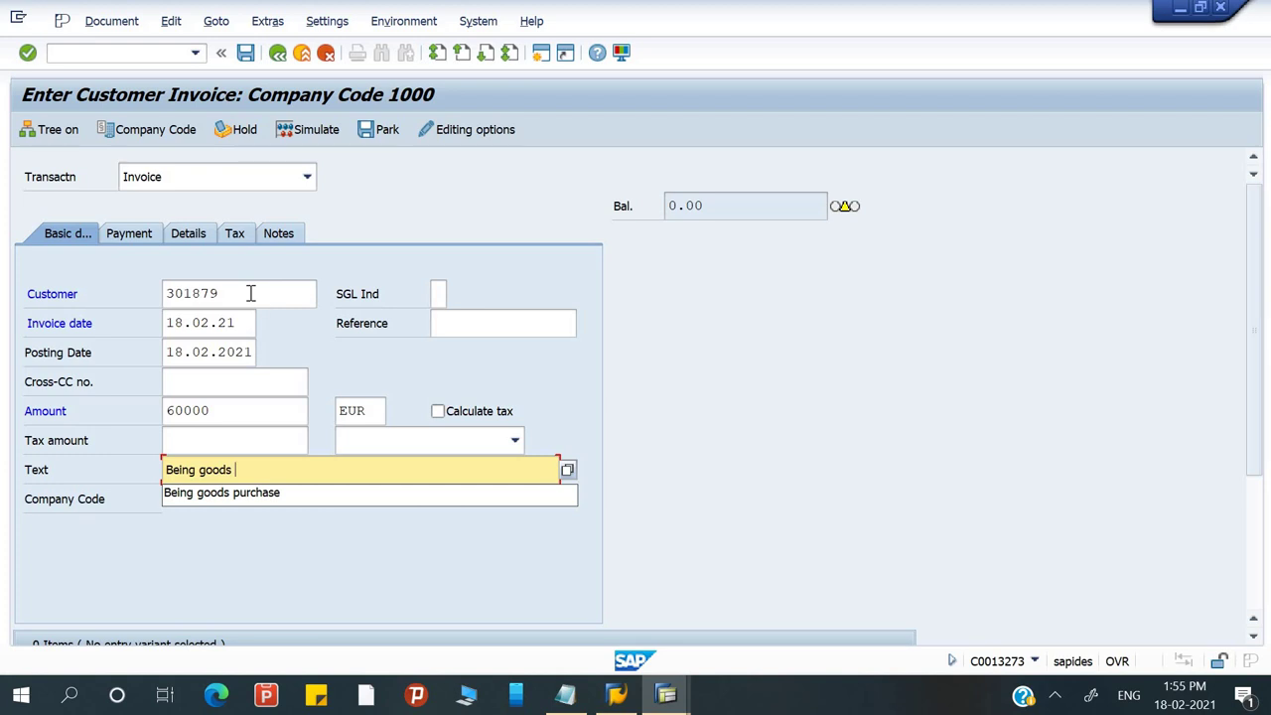
pyautogui.press('BackSpace')
pyautogui.press('BackSpace')
pyautogui.press('BackSpace')
pyautogui.press('BackSpace')
pyautogui.press('BackSpace')
pyautogui.press('BackSpace')
pyautogui.write('ser')
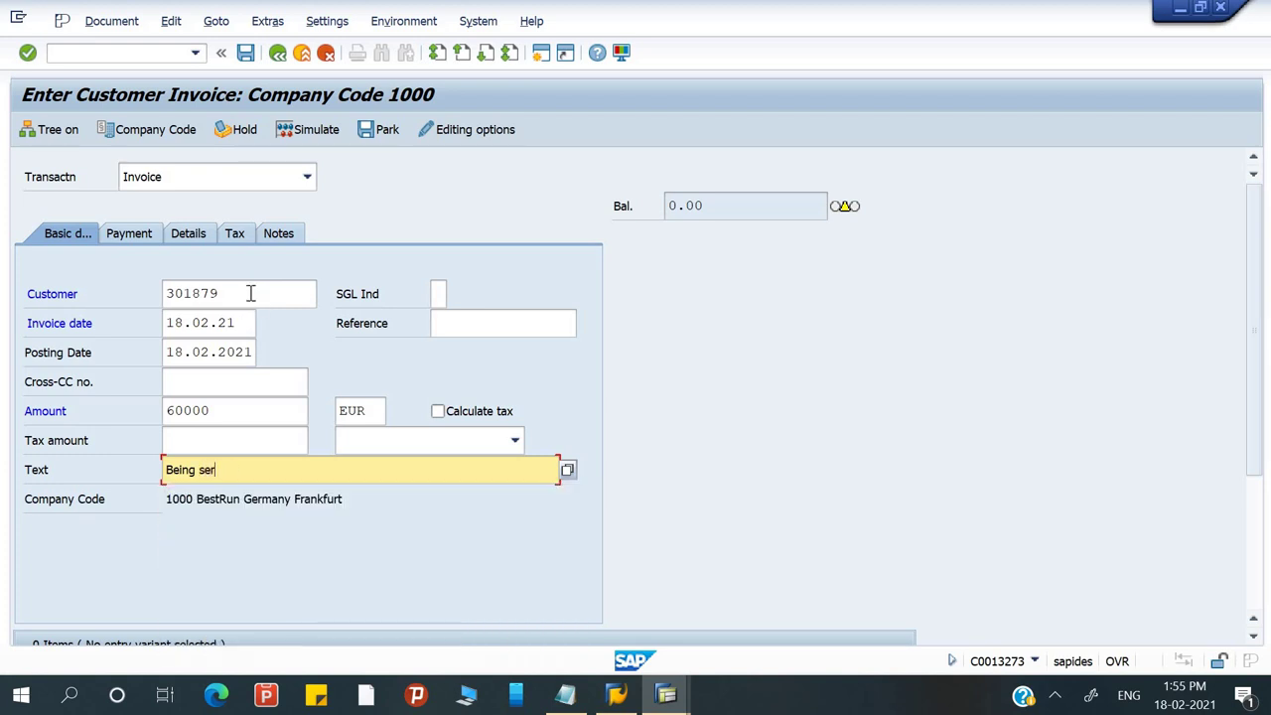
pyautogui.write('vice ')
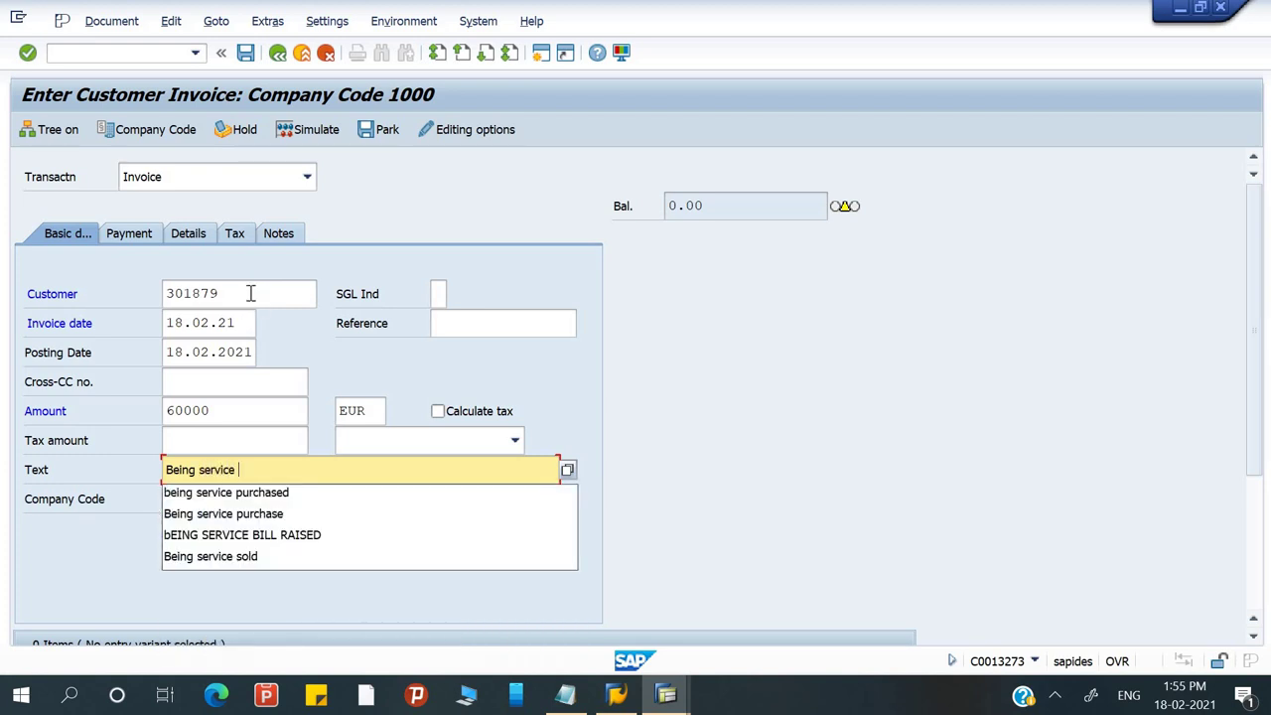
pyautogui.write('supplied')
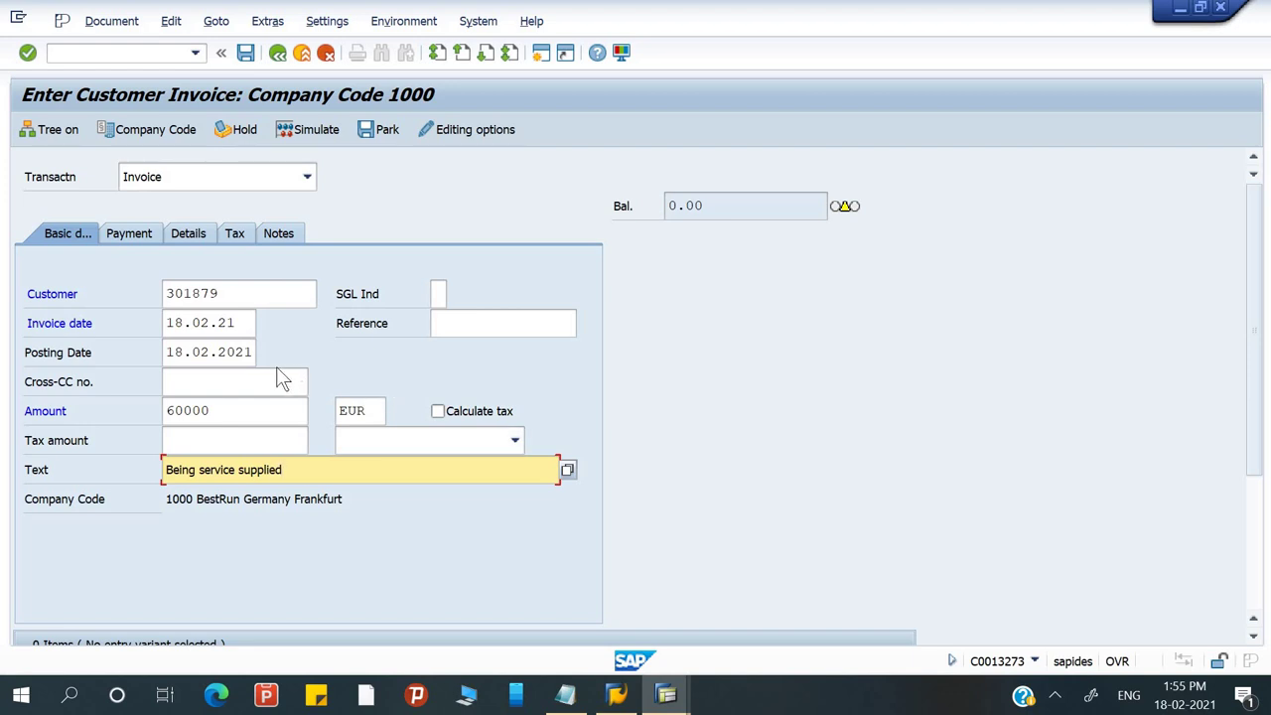
pyautogui.press('Return')
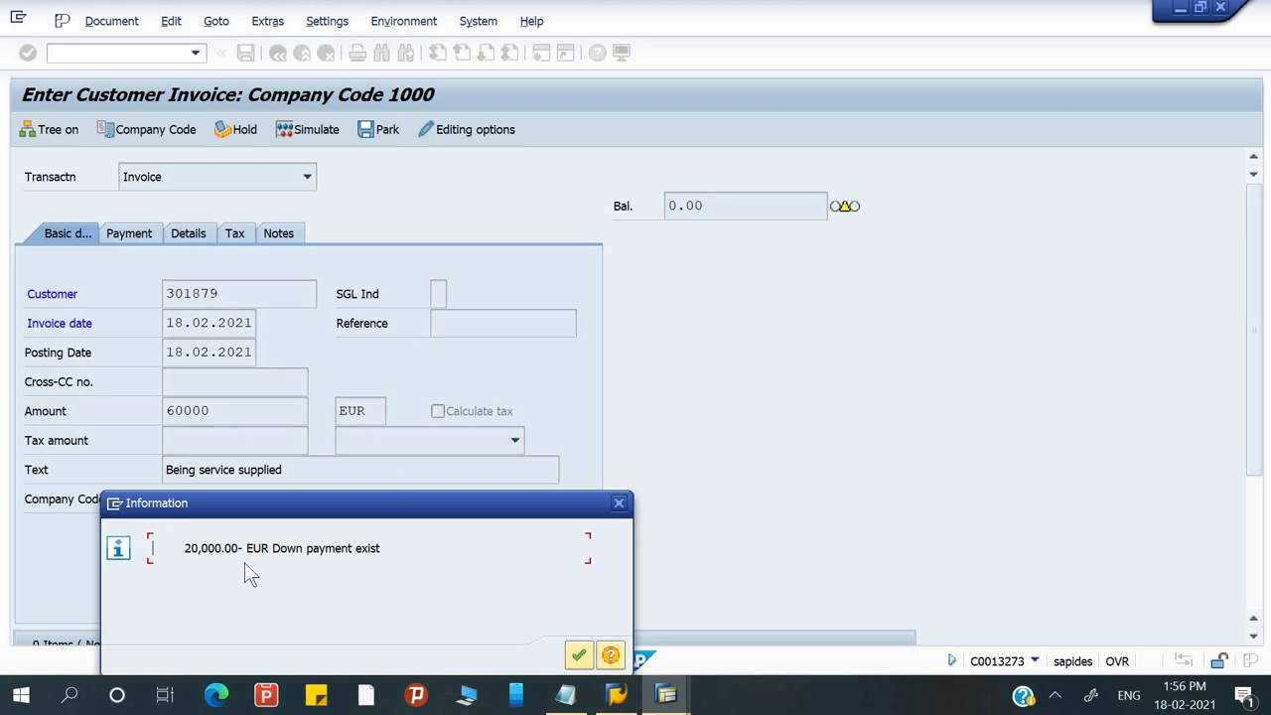
pyautogui.click(583, 660)
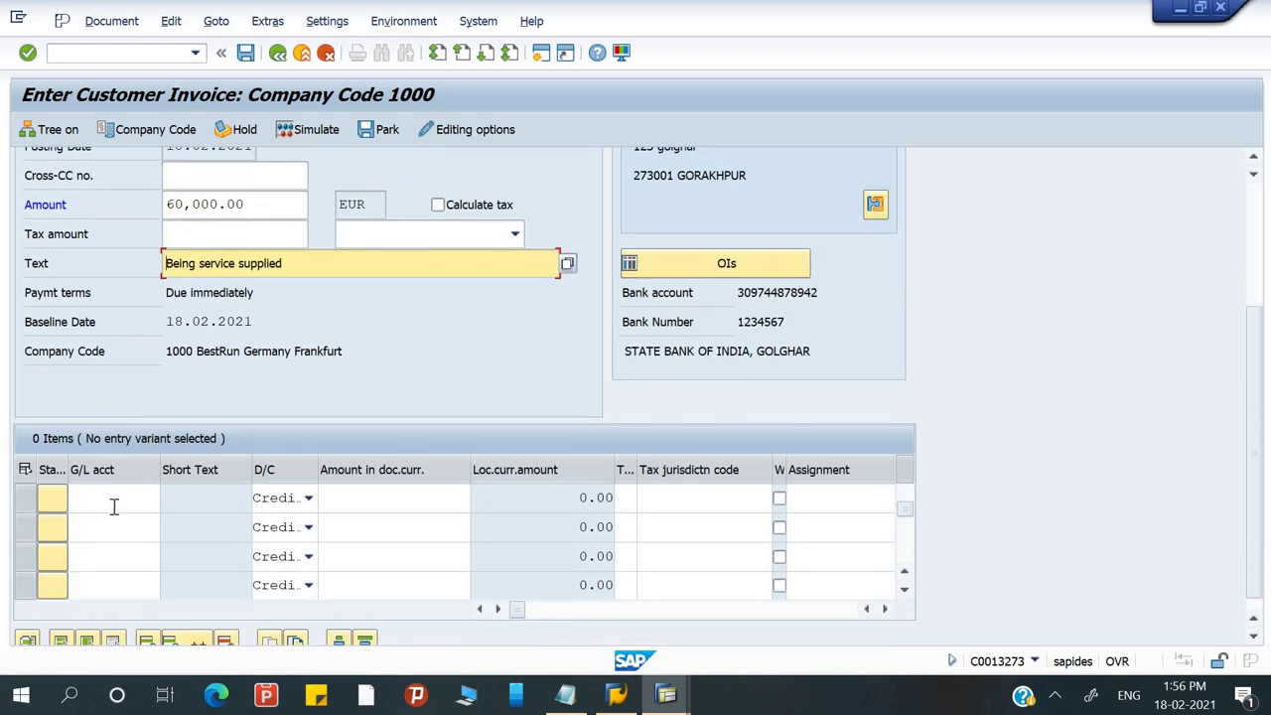
# - For the first line item's G/L account, search the account descriptions in company code 1000 for "service sale"
pyautogui.click(115, 498)
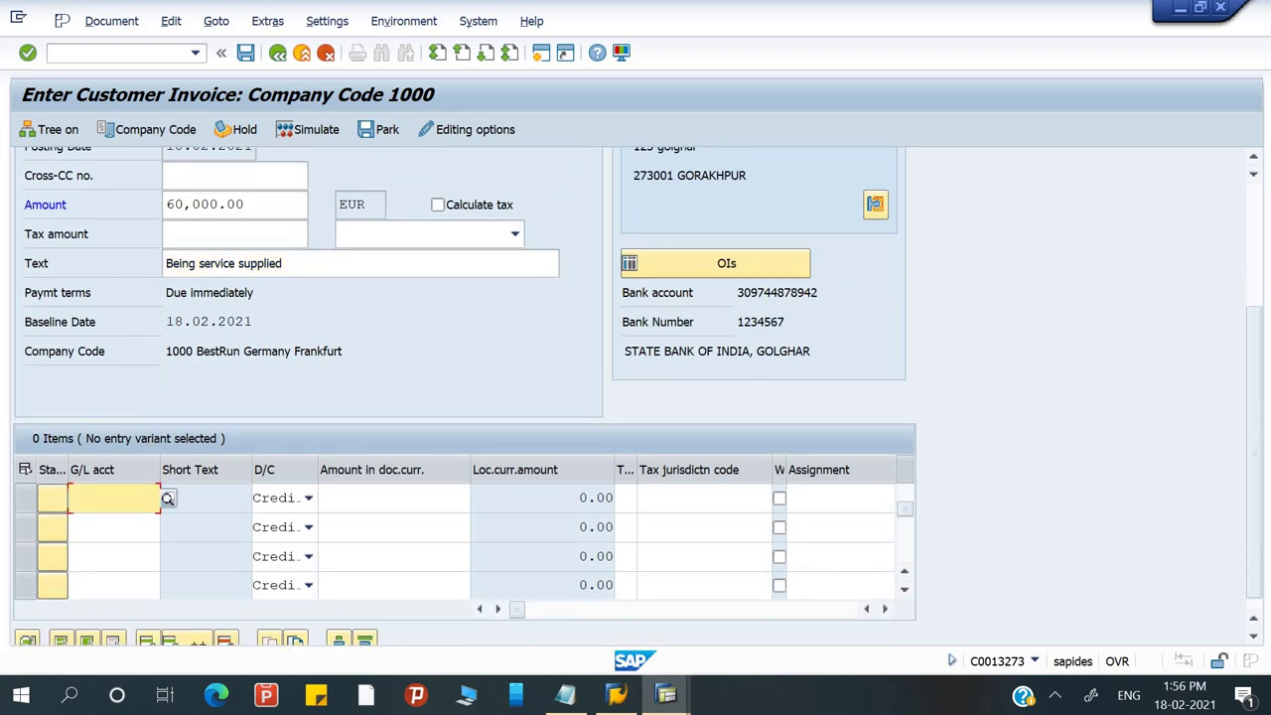
pyautogui.press('F4')
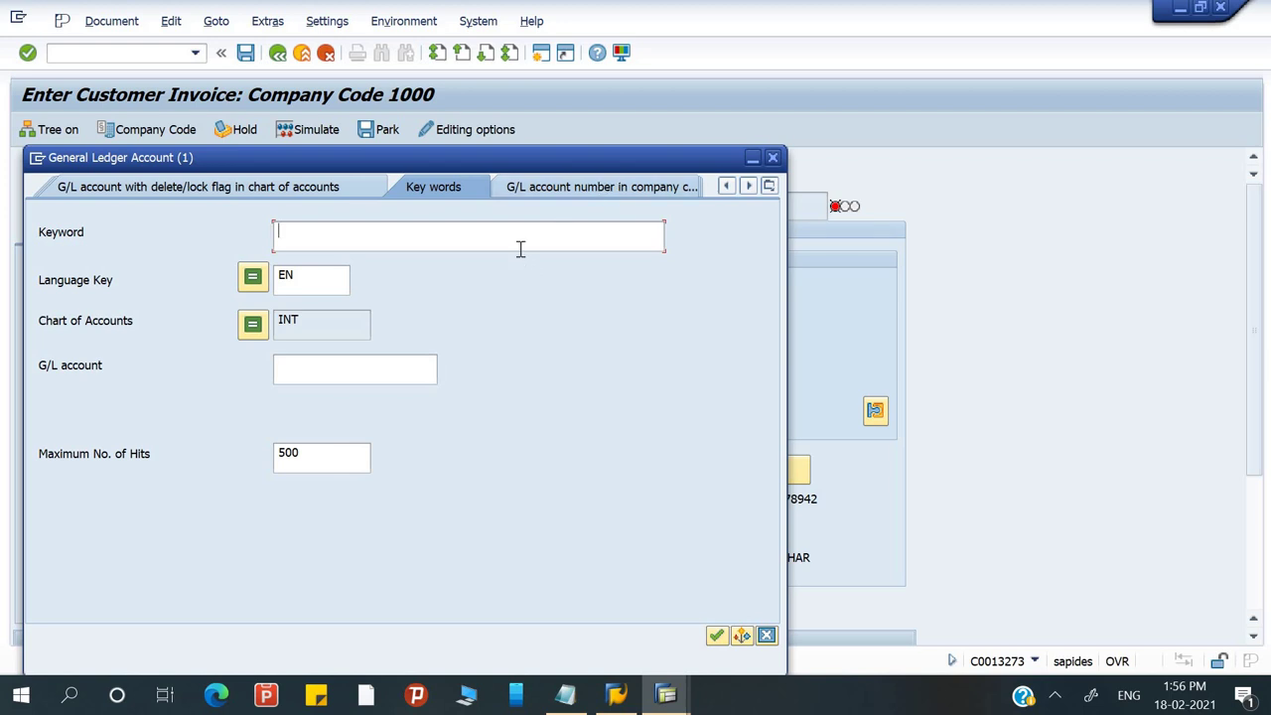
pyautogui.click(749, 187)
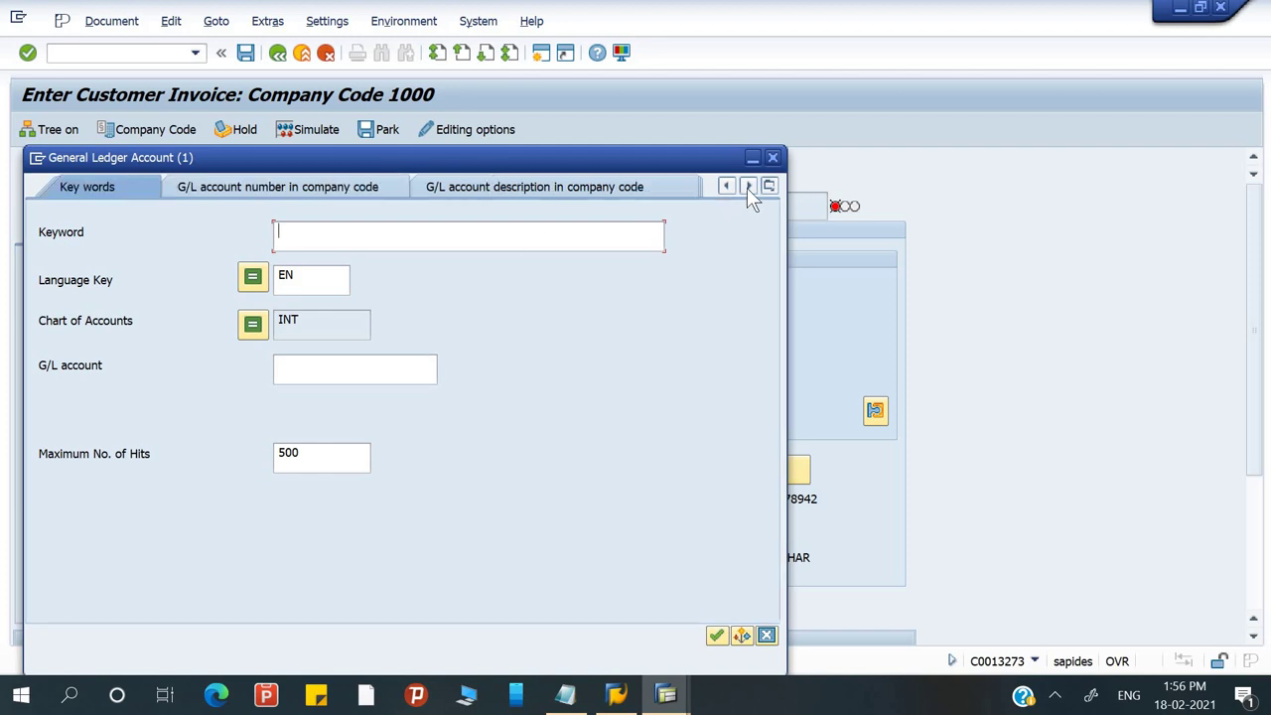
pyautogui.click(605, 189)
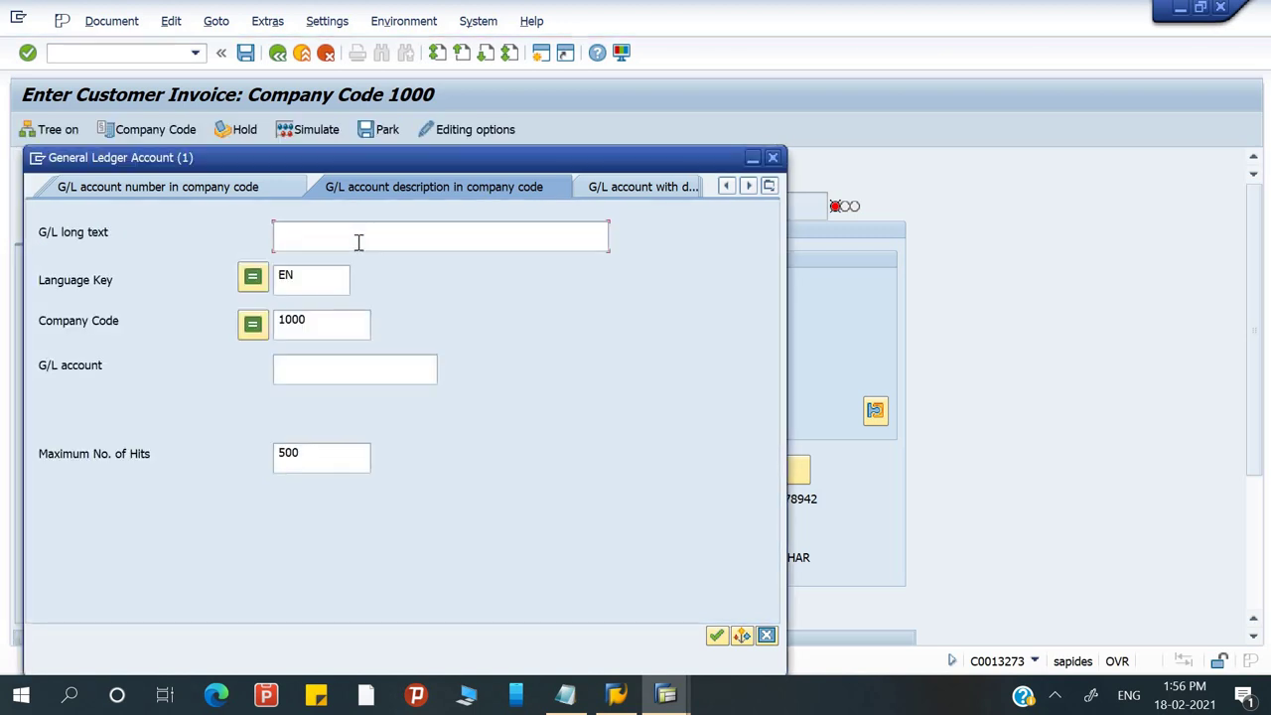
pyautogui.write('service sale')
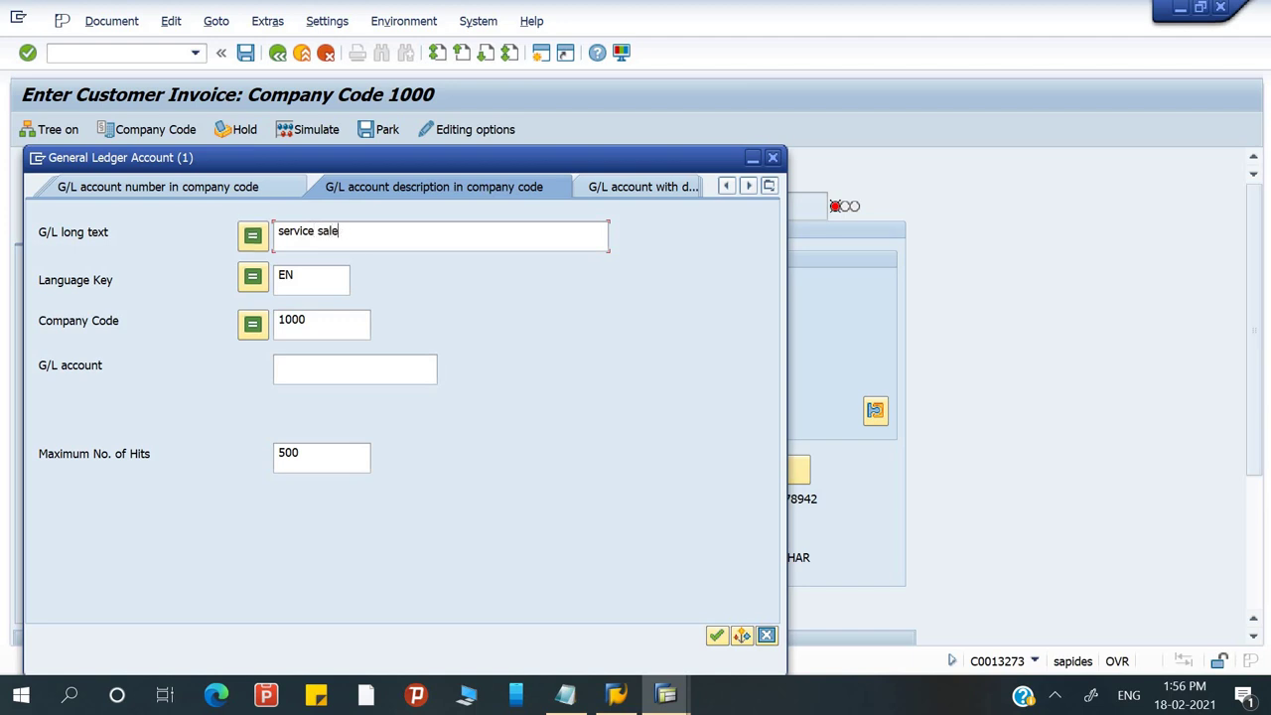
pyautogui.press('Return')
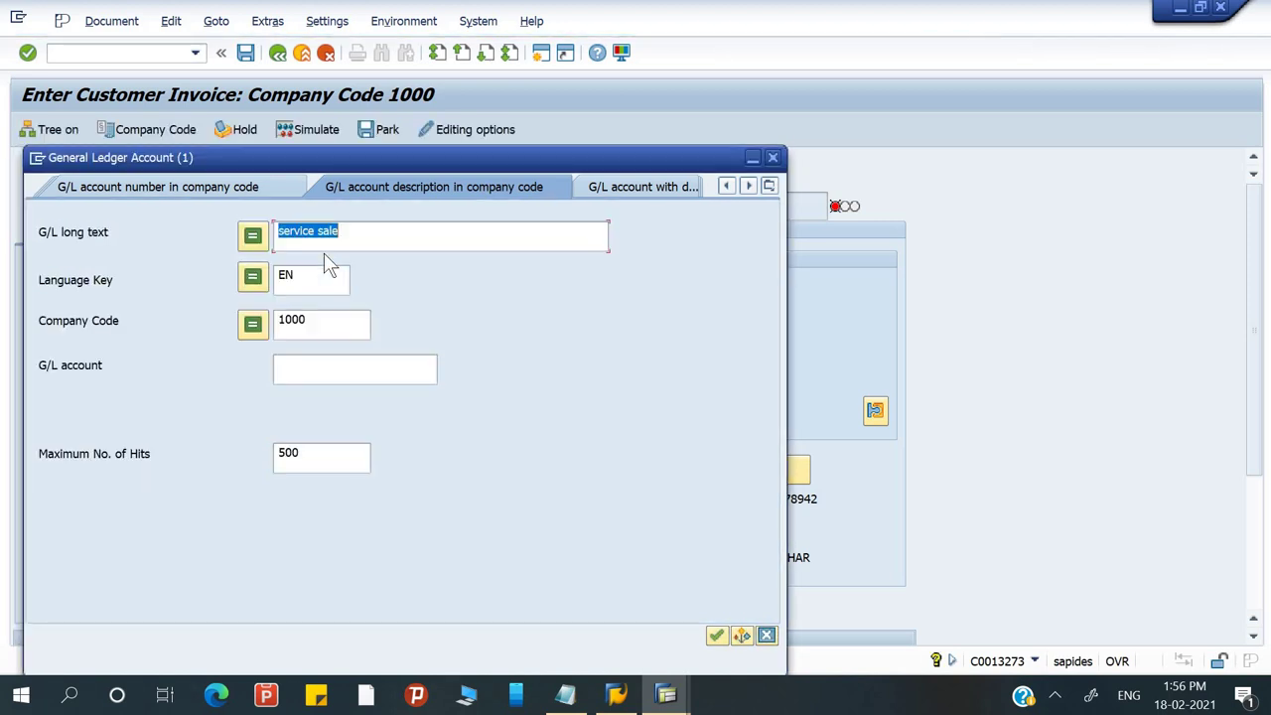
# - Search the G/L account descriptions for "sale" and choose the "sale accounts" entry for the first line item
pyautogui.press('BackSpace')
pyautogui.write('sale')
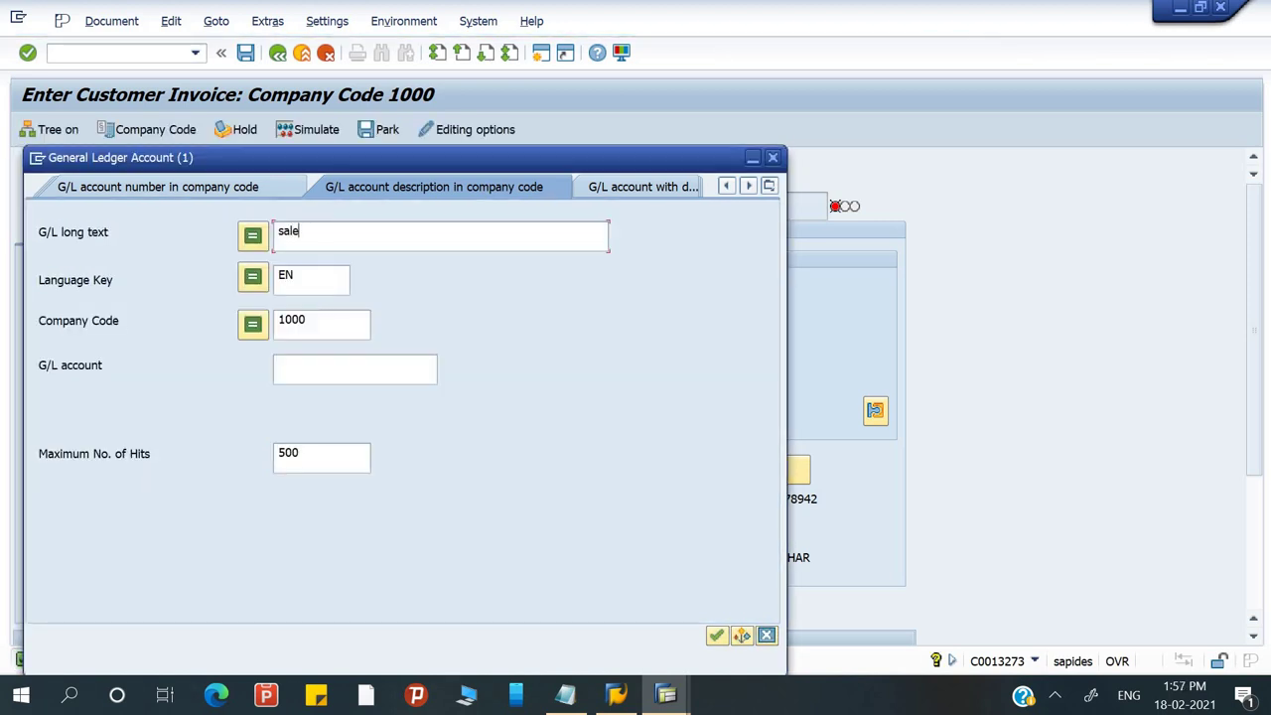
pyautogui.press('Return')
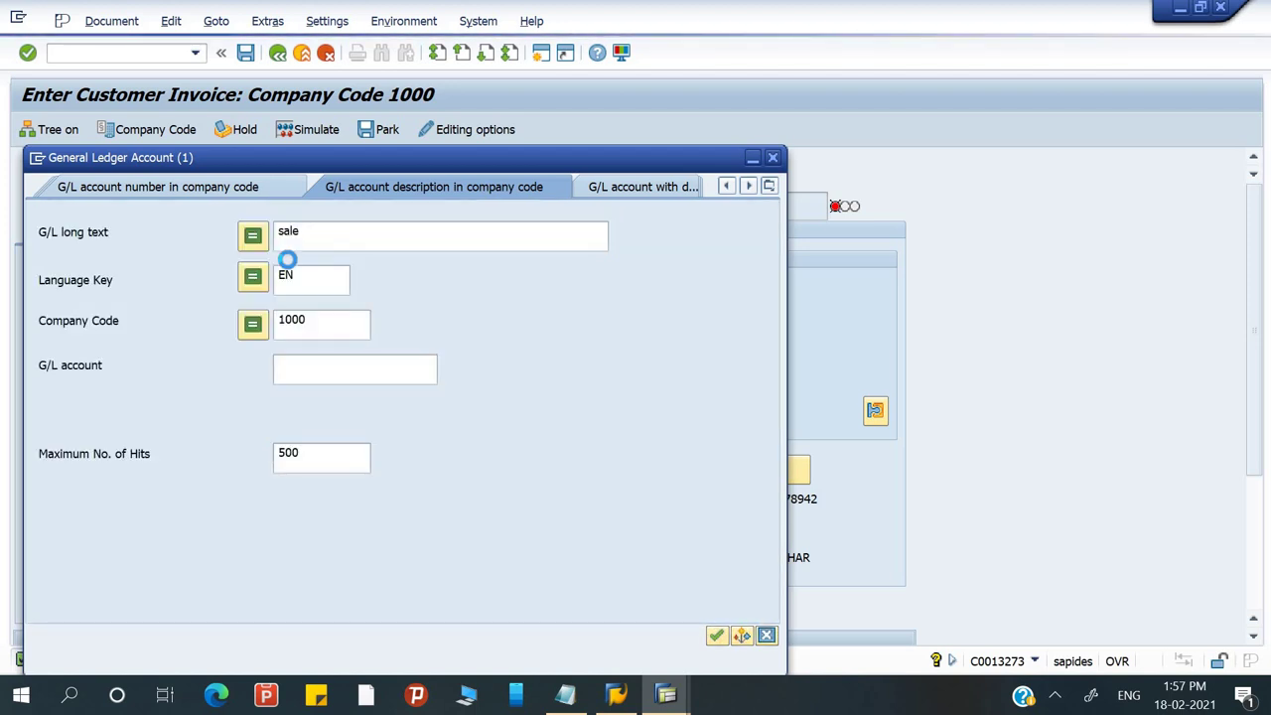
pyautogui.press('Right')
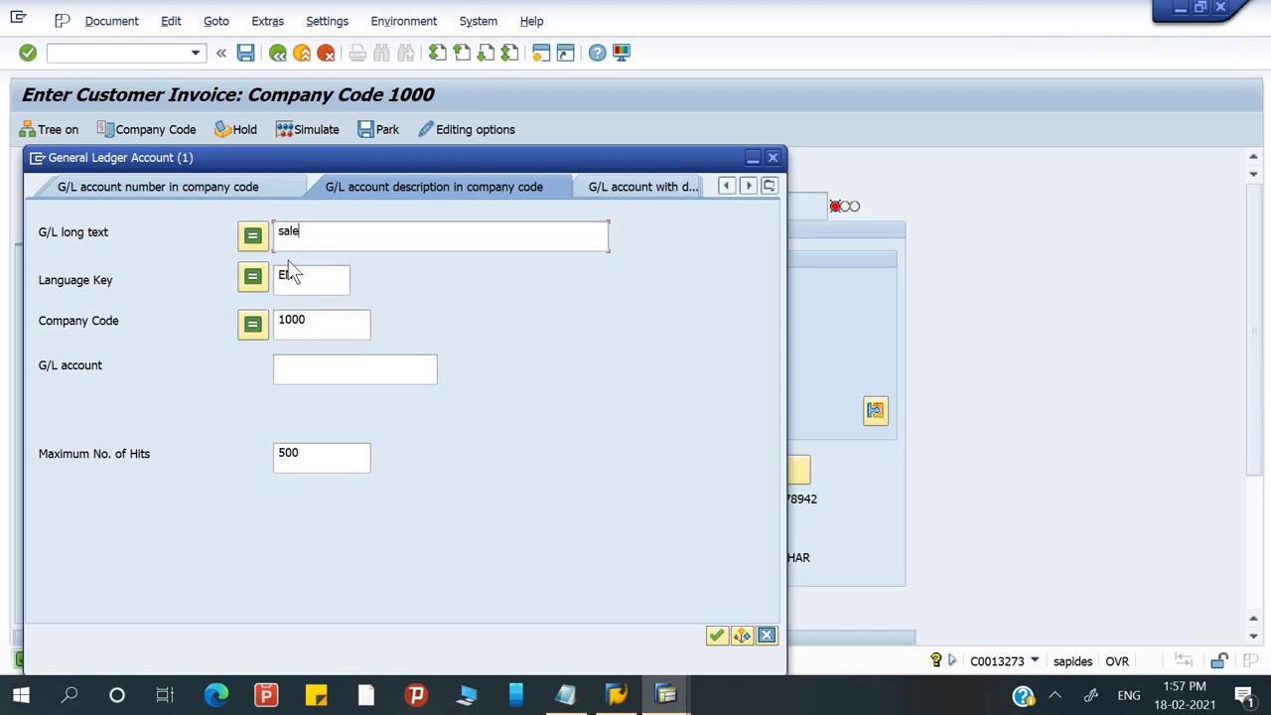
pyautogui.press('Return')
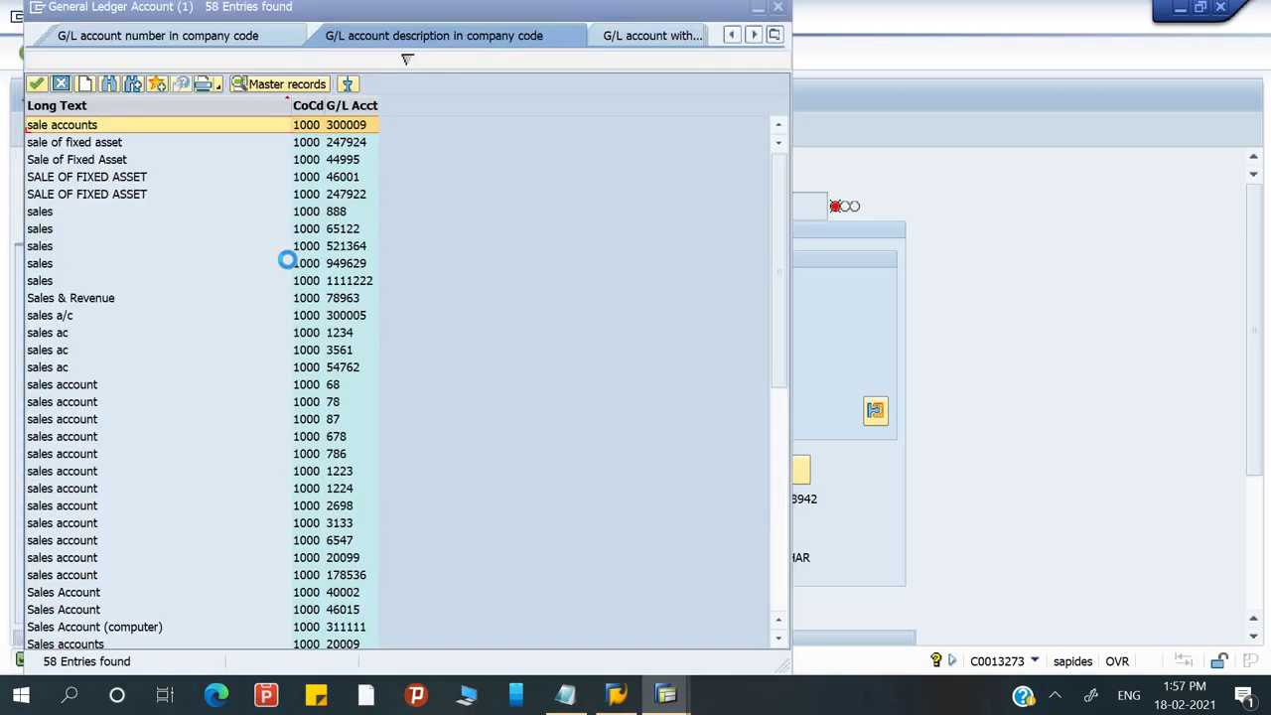
pyautogui.doubleClick(293, 263)
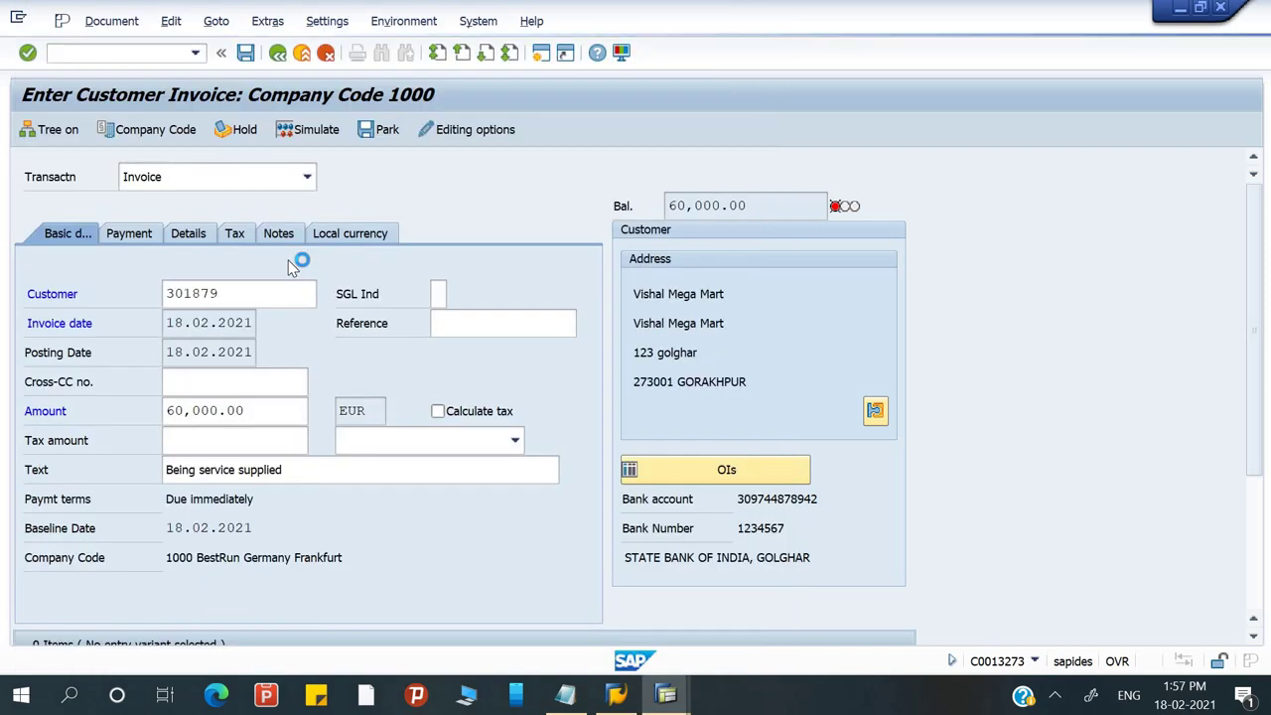
# - Enter * as the credit amount of the sale account line, and simulate and post the customer invoice
pyautogui.press('Tab')
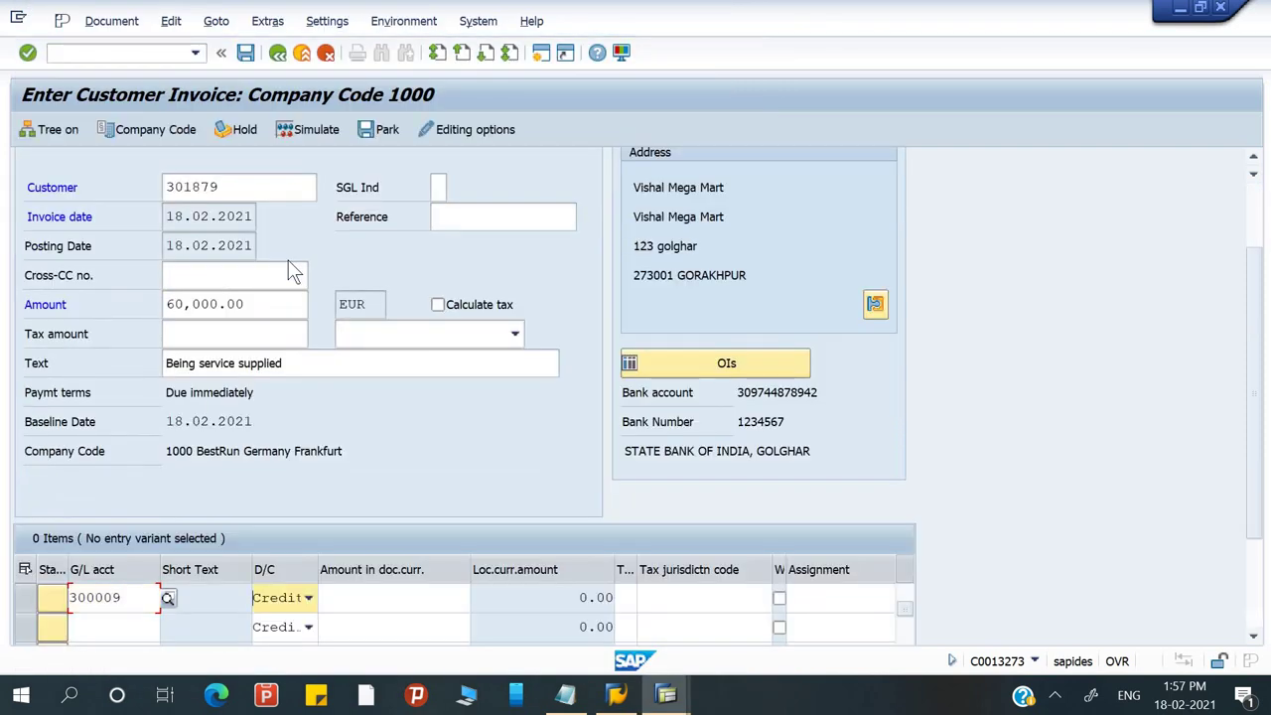
pyautogui.press('Tab')
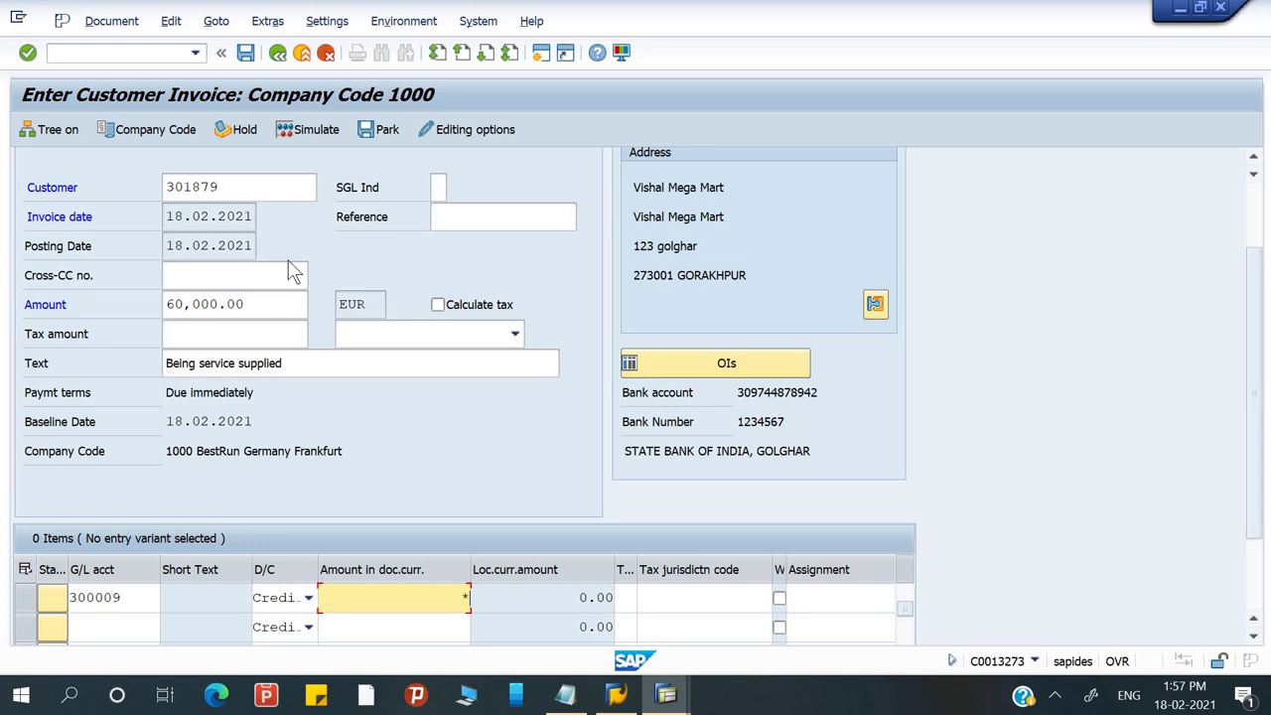
pyautogui.press('Return')
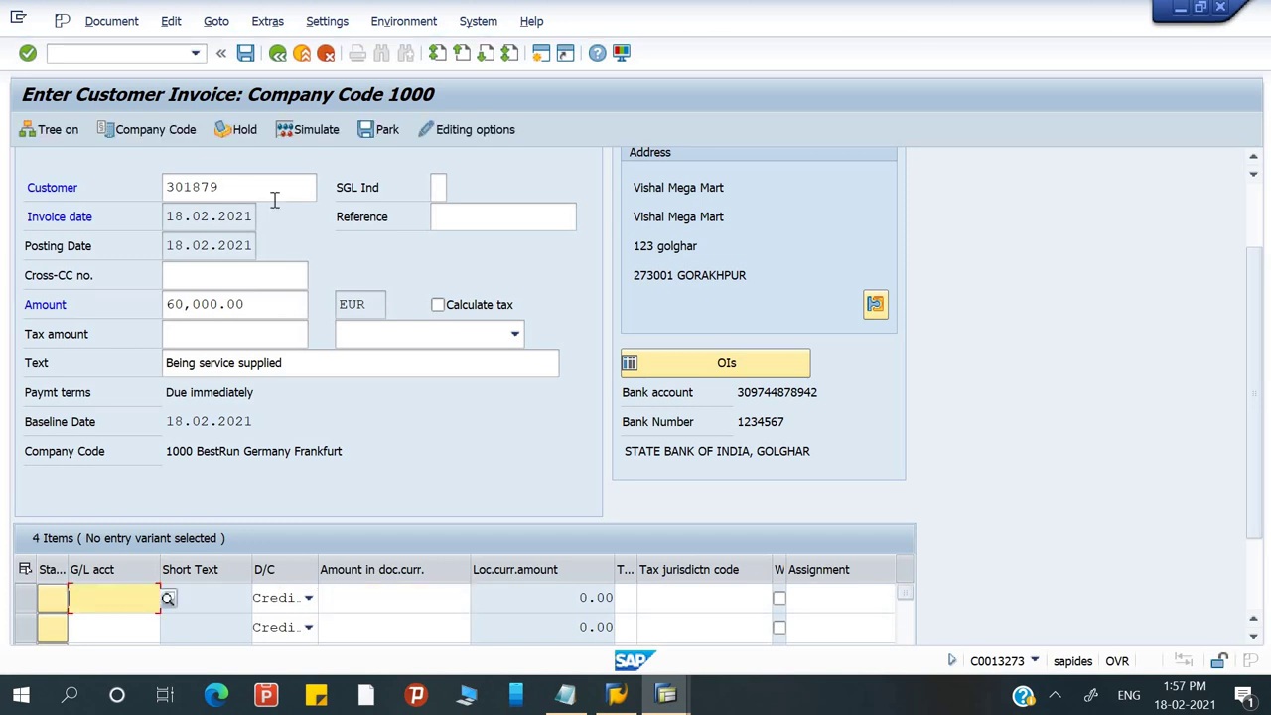
pyautogui.click(318, 133)
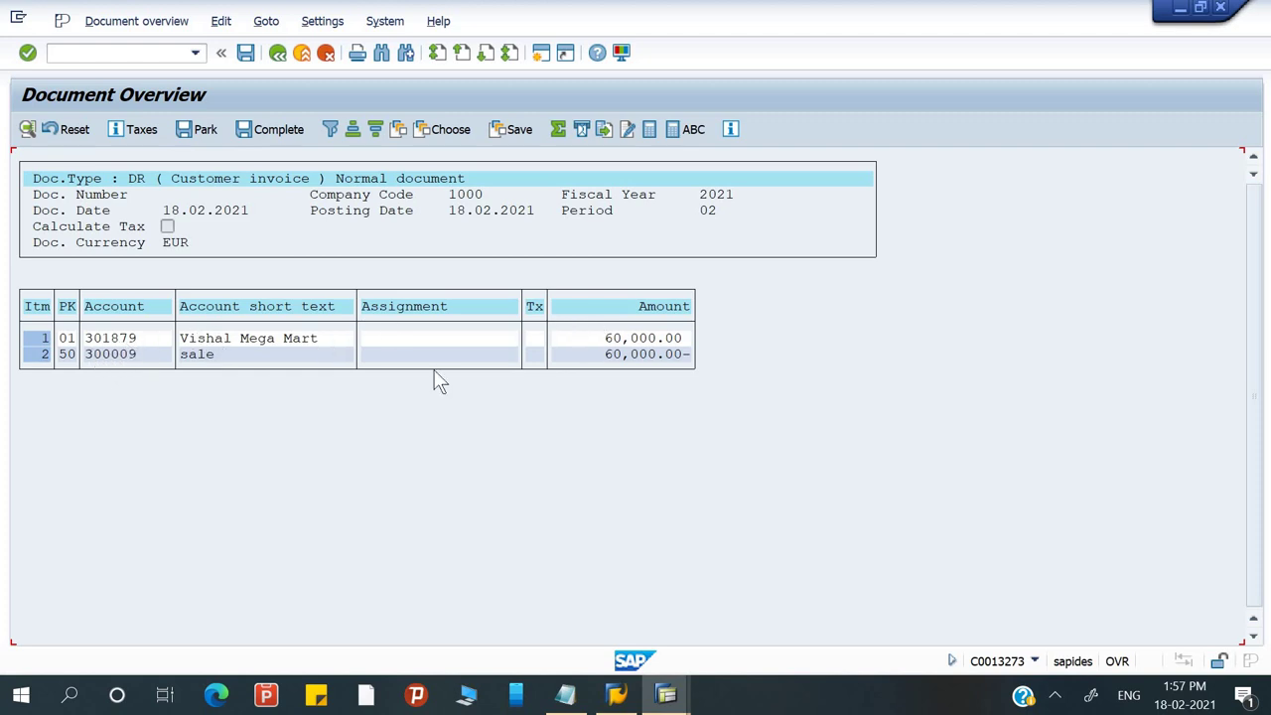
pyautogui.hotkey('ctrl', 's')
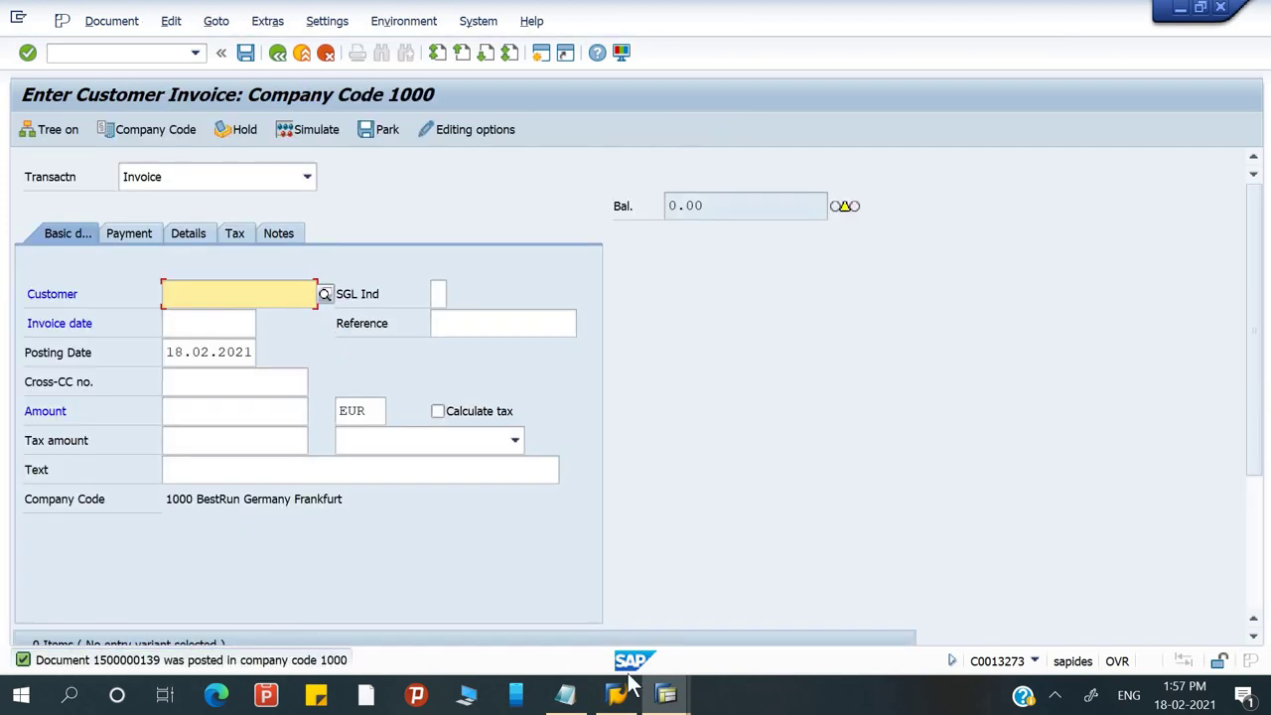
# - Switch to the Customer Line Item Display session, refresh Vishal Mega Mart's open items and examine the invoice and down payment lines
pyautogui.moveTo(666, 695)
pyautogui.click(778, 626)
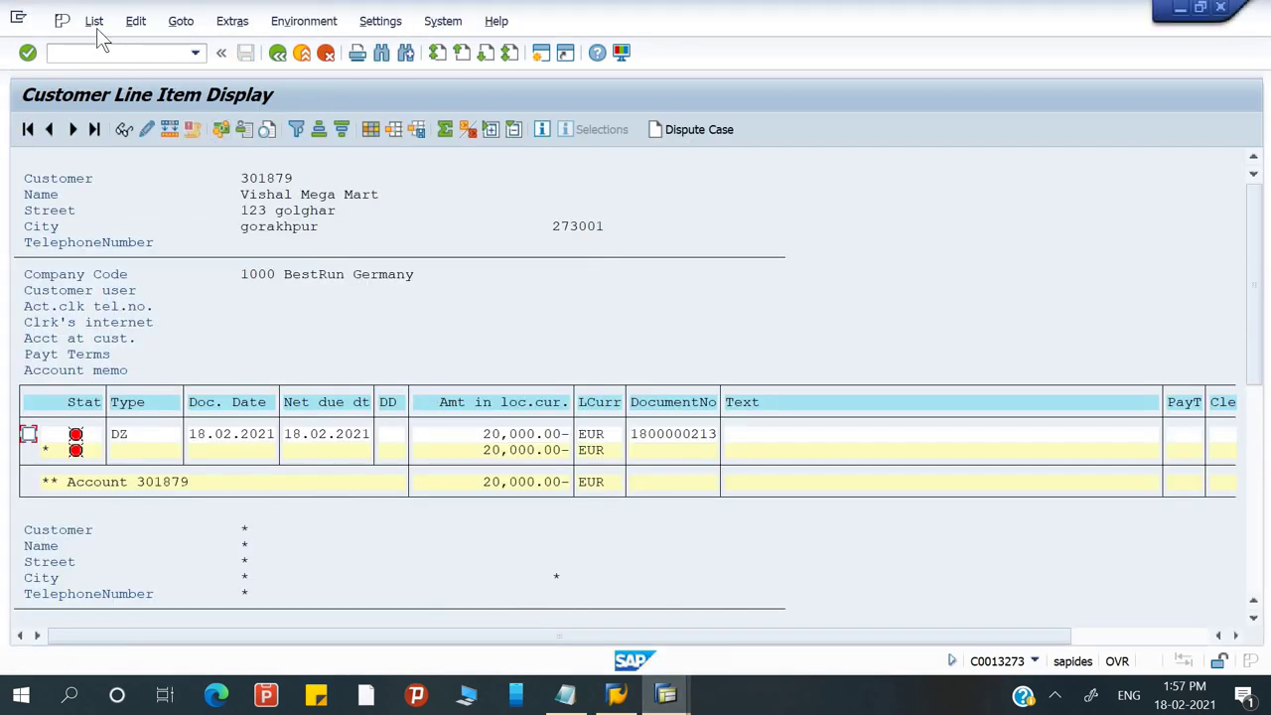
pyautogui.click(95, 20)
pyautogui.click(109, 69)
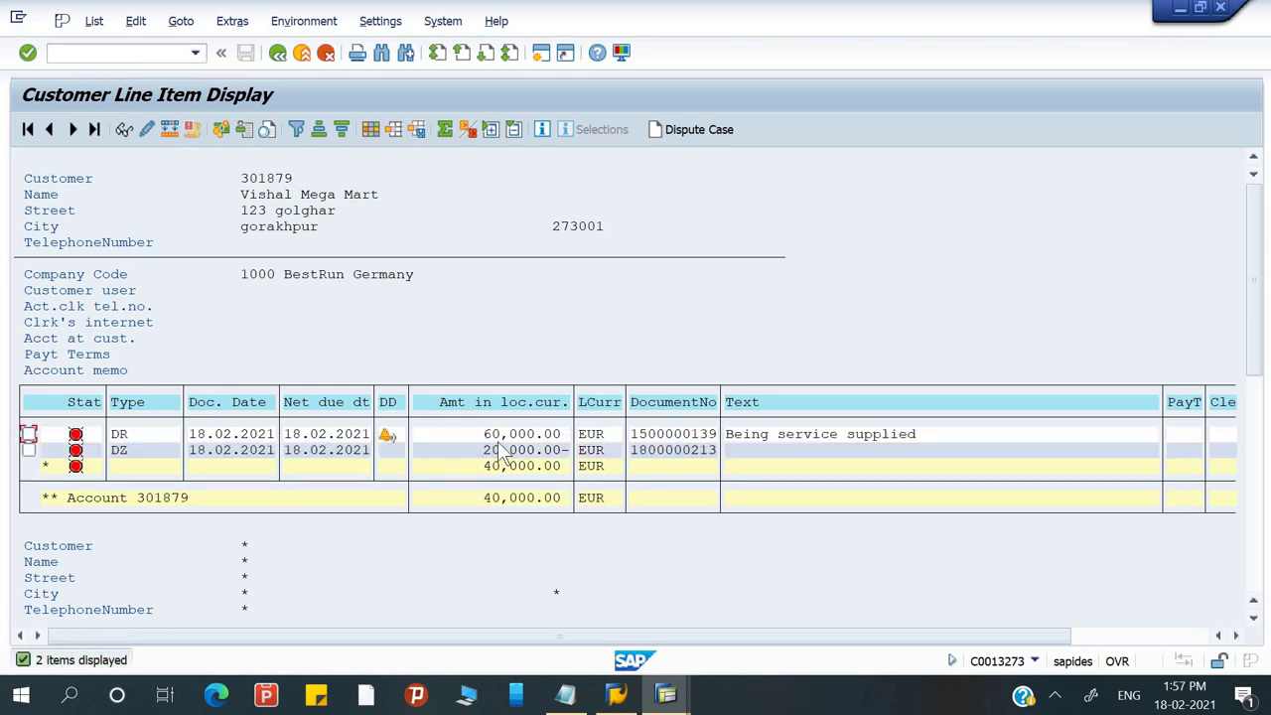
pyautogui.click(525, 501)
pyautogui.click(514, 450)
pyautogui.click(117, 450)
pyautogui.moveTo(906, 637); pyautogui.dragTo(1046, 636)
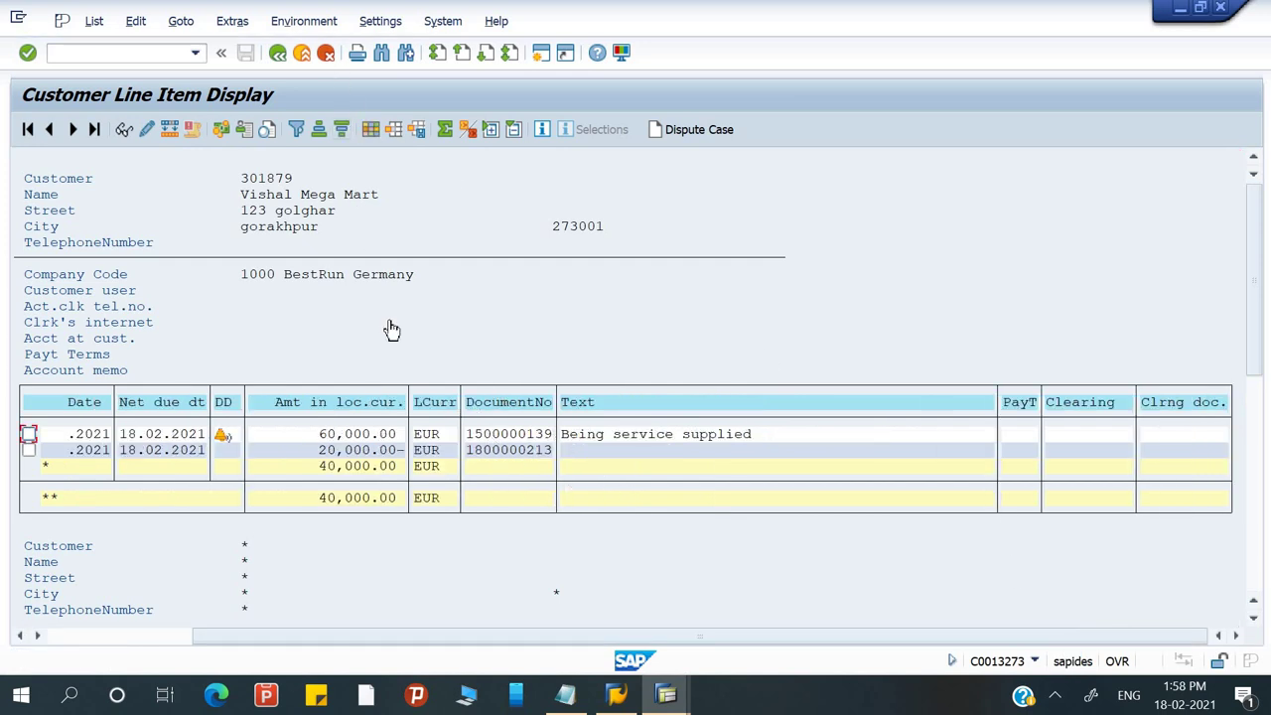
# - Open the line item list's column layout for changing and search the hidden fields for "speacial"
pyautogui.click(378, 131)
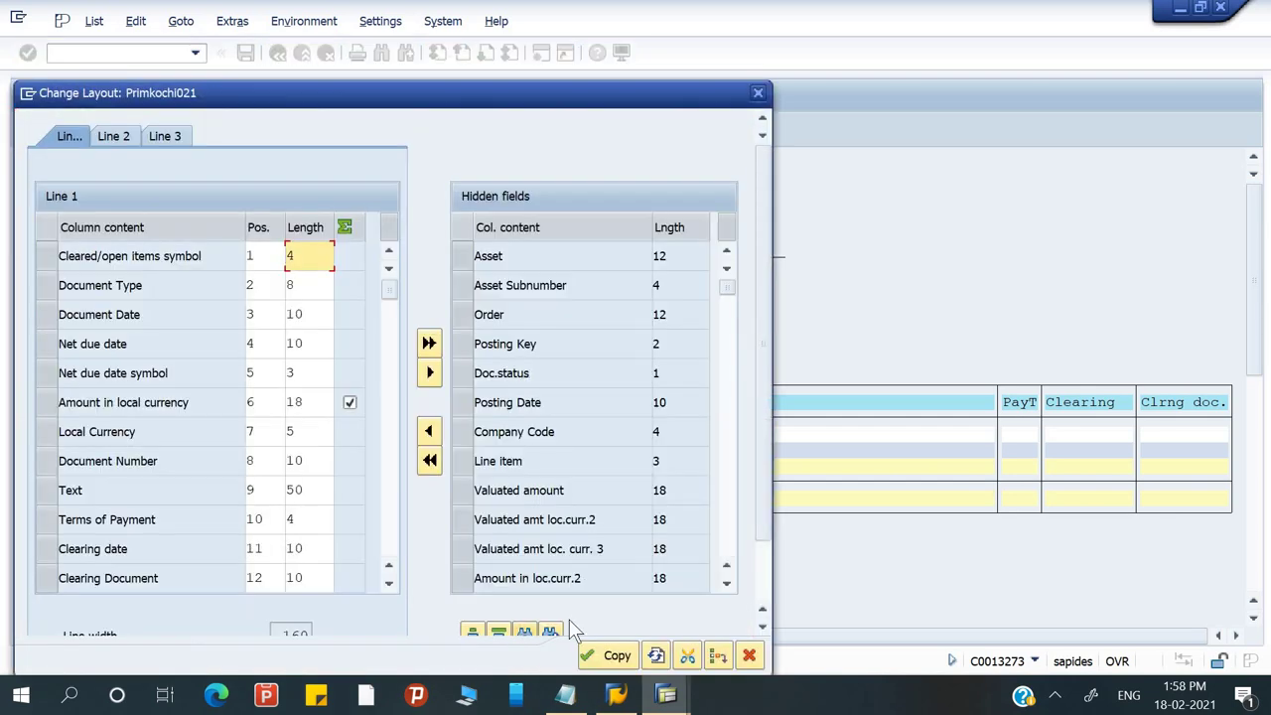
pyautogui.click(563, 470)
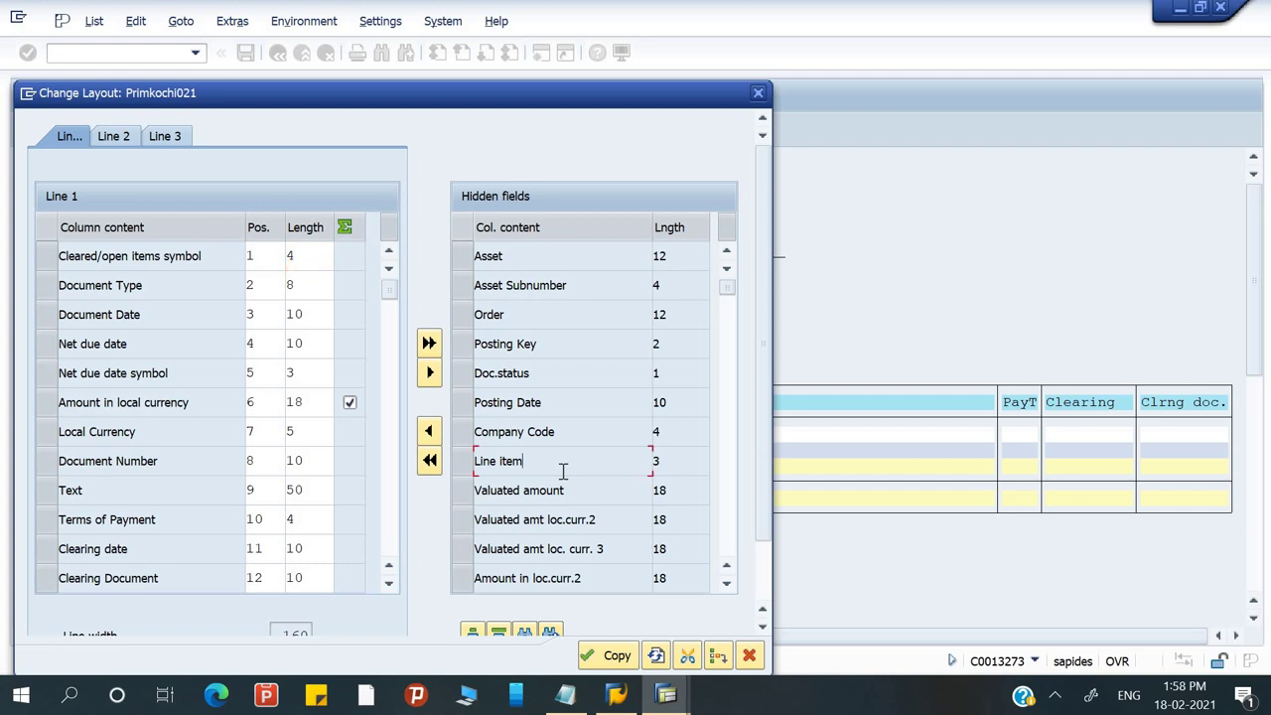
pyautogui.click(524, 628)
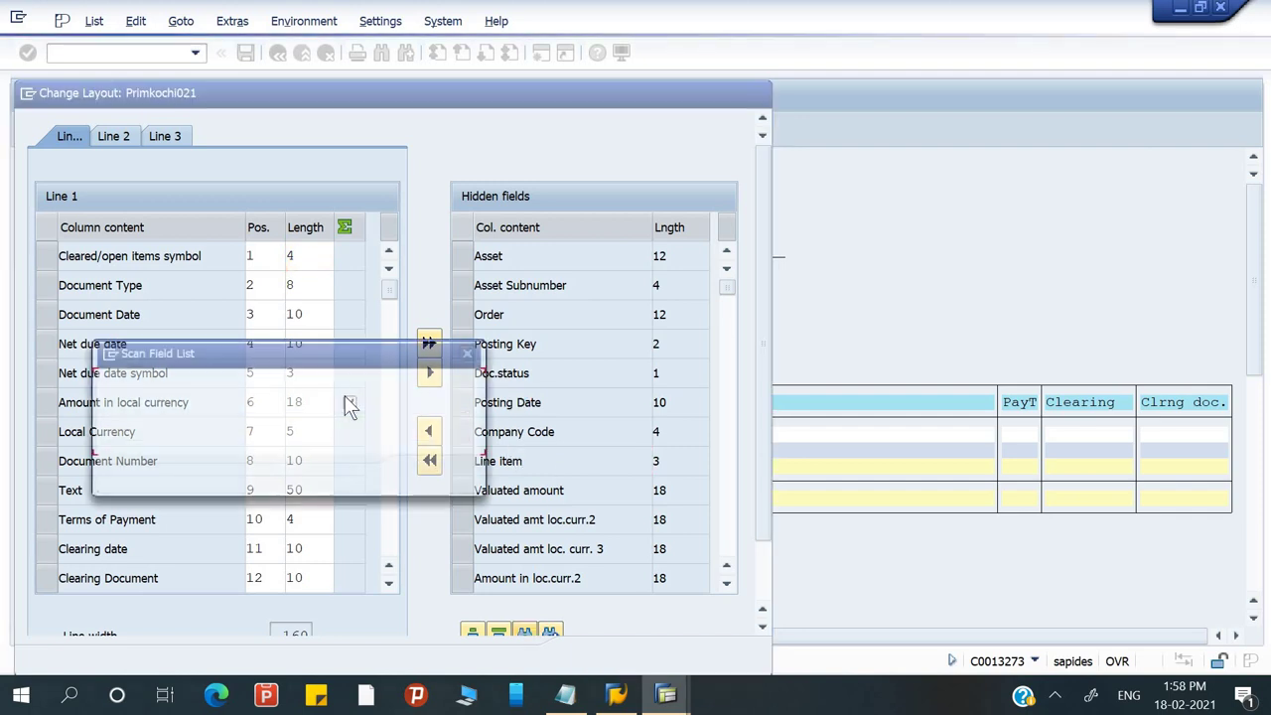
pyautogui.write('spea')
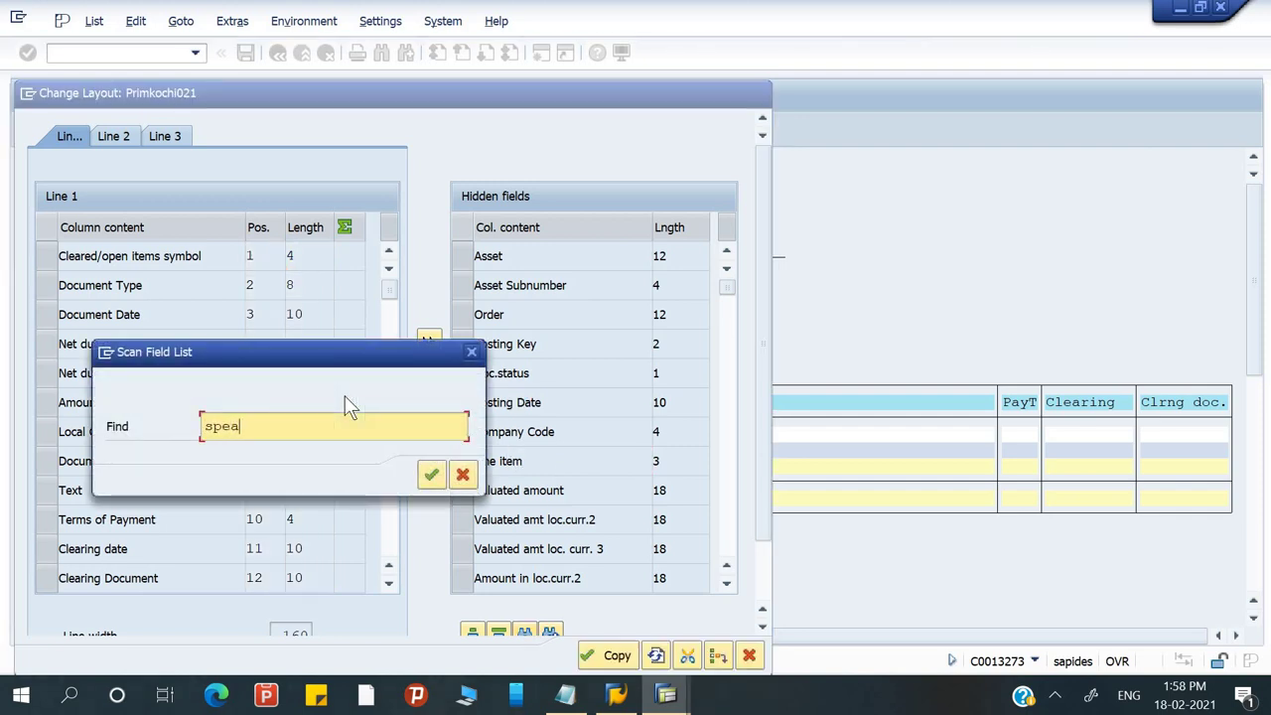
pyautogui.write('cial')
pyautogui.press('Return')
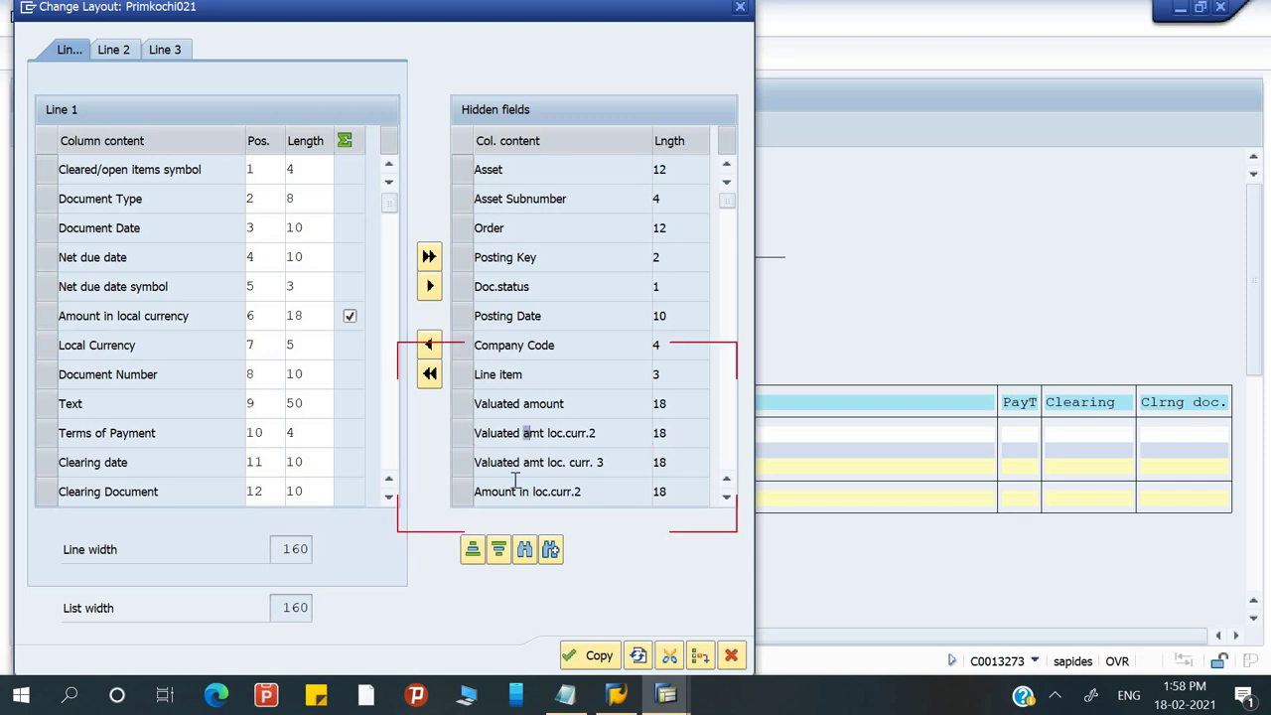
# - Correct the hidden field search term to "special" and run the search again
pyautogui.click(522, 547)
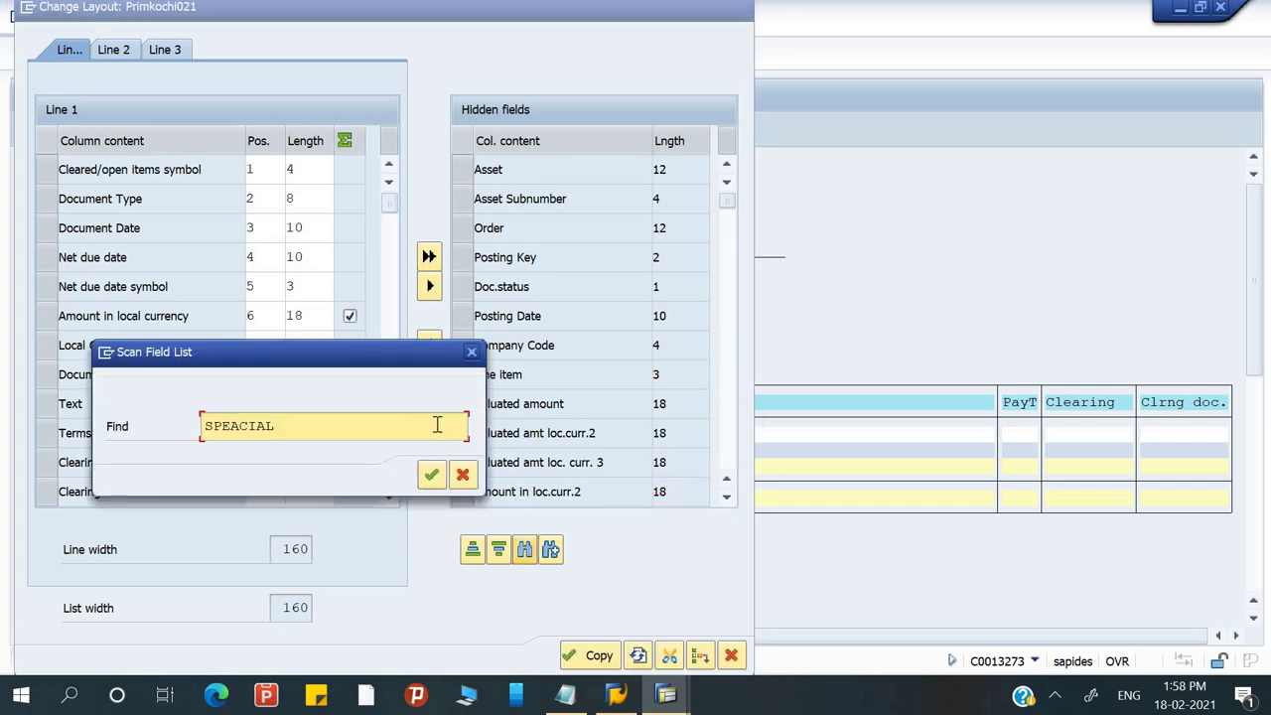
pyautogui.press('BackSpace')
pyautogui.press('BackSpace')
pyautogui.press('BackSpace')
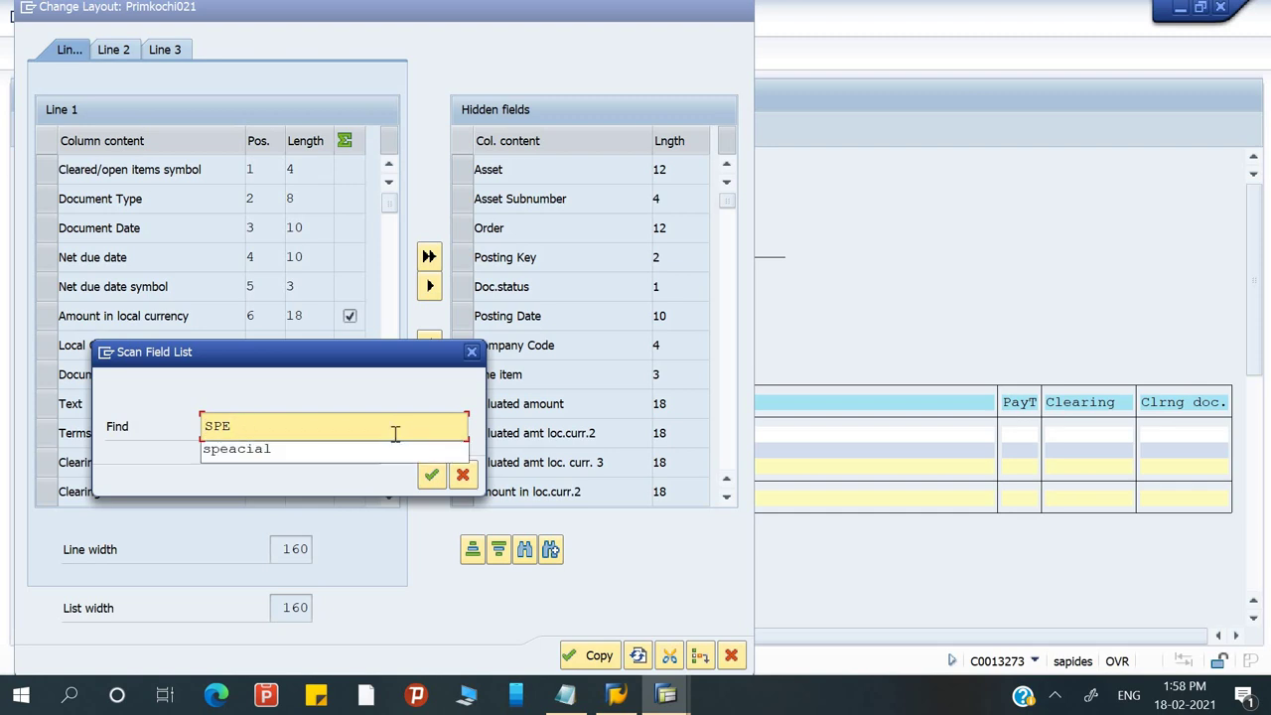
pyautogui.write('cia')
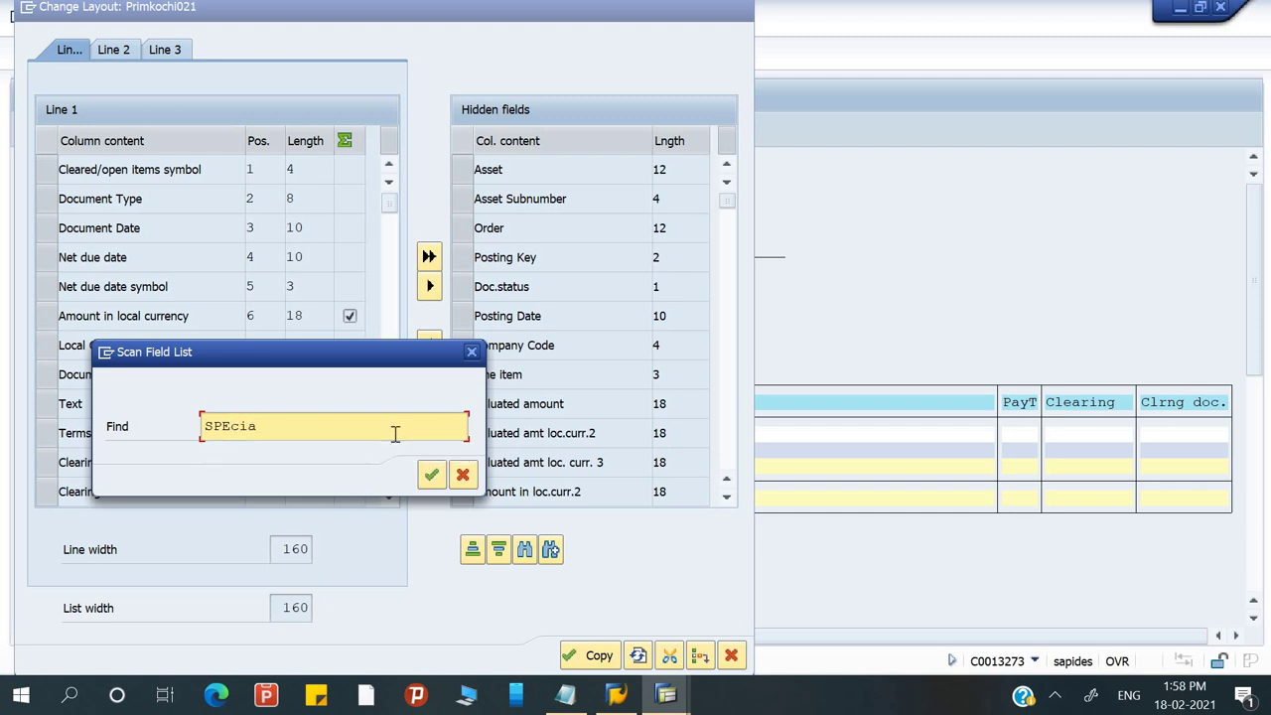
pyautogui.write('l')
pyautogui.press('Return')
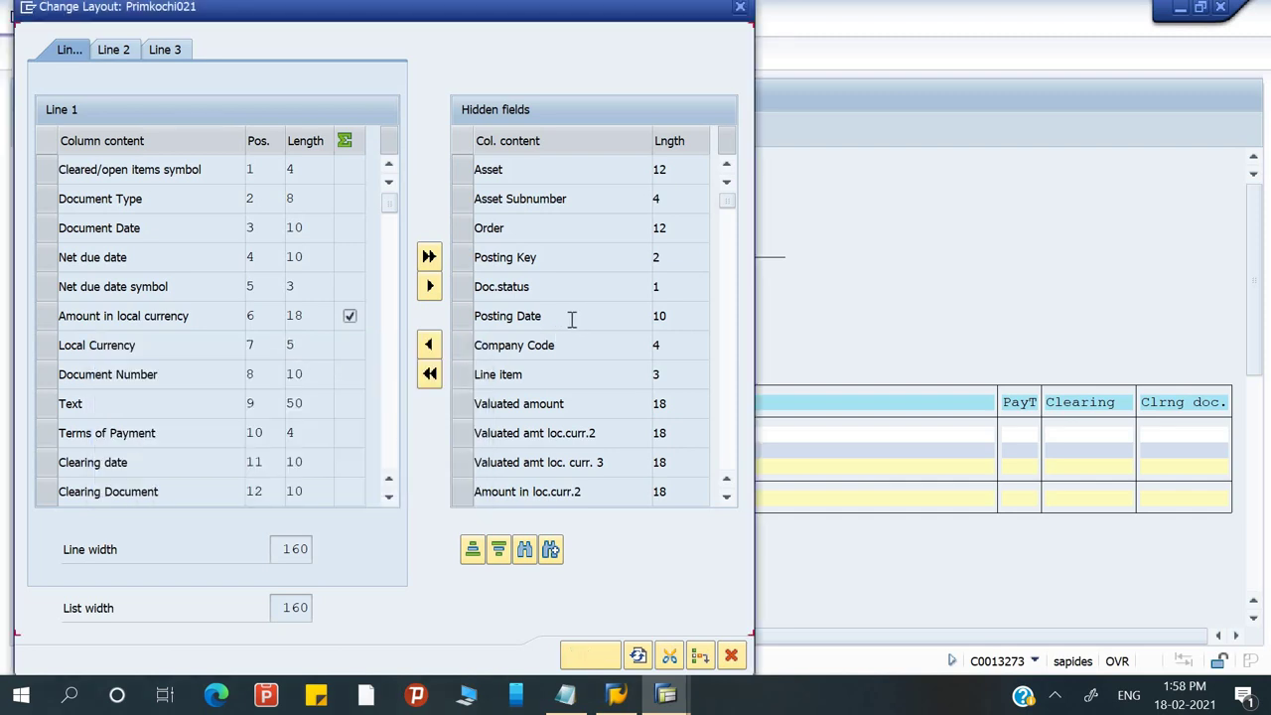
# - Add the Special G/L ind. field to the line item layout, apply it, and check the indicator on the down payment line
pyautogui.click(429, 344)
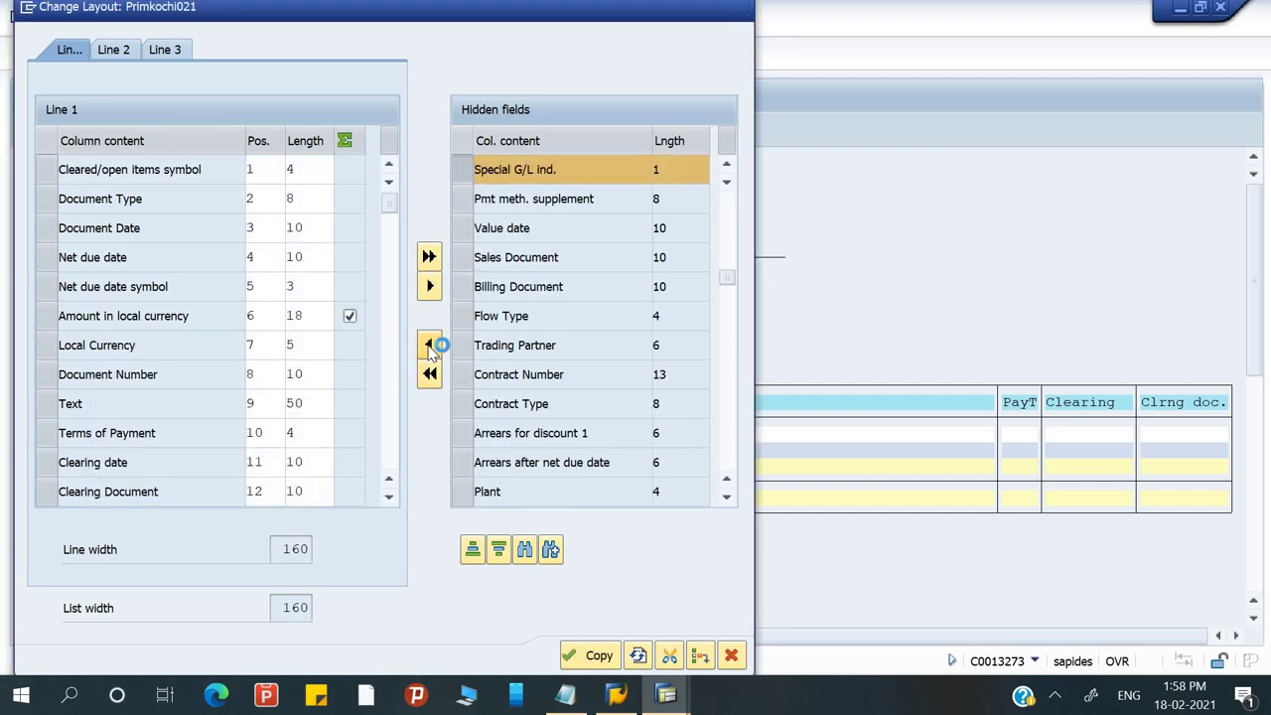
pyautogui.click(608, 655)
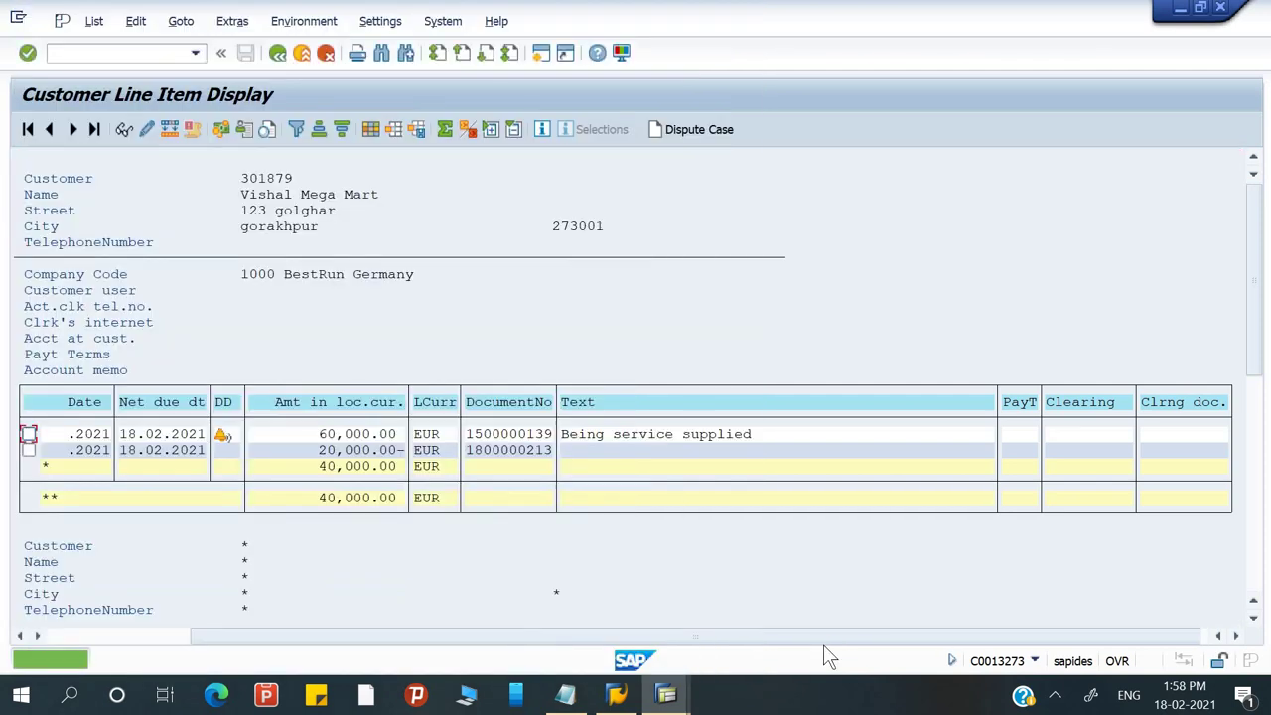
pyautogui.moveTo(830, 639); pyautogui.dragTo(1241, 541)
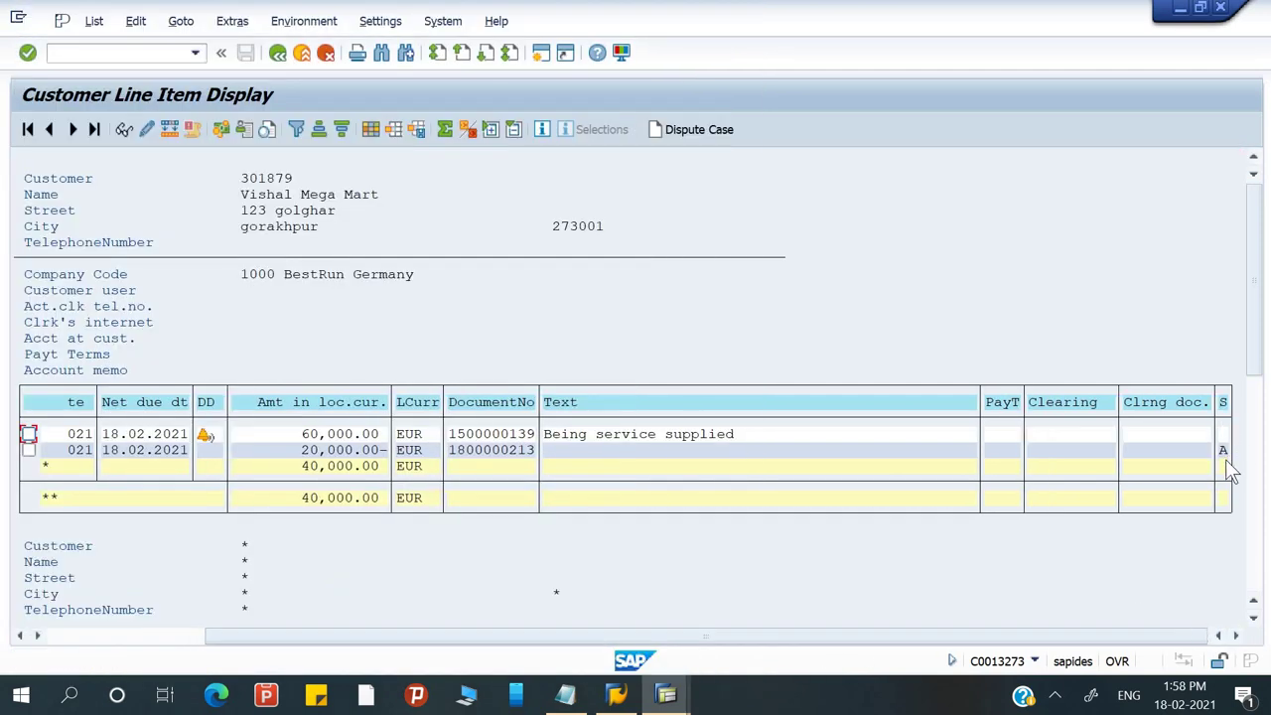
pyautogui.click(1225, 451)
pyautogui.click(170, 449)
pyautogui.moveTo(715, 637); pyautogui.dragTo(425, 637)
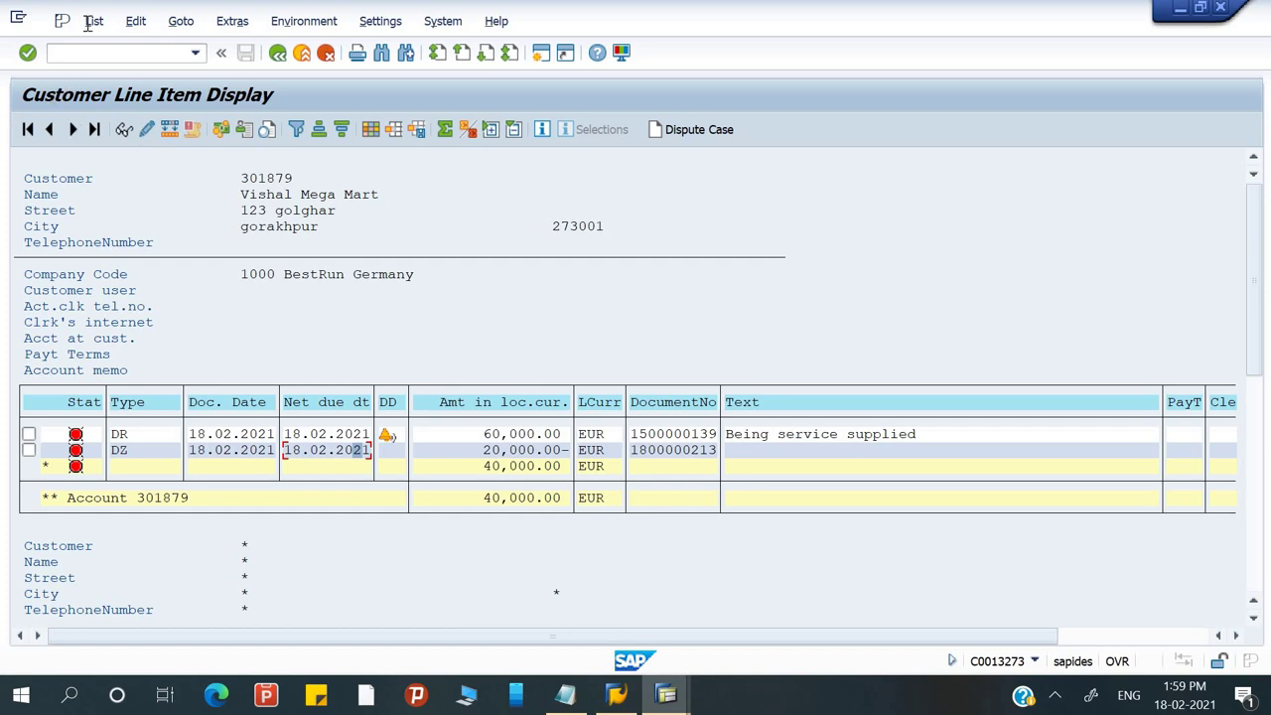
# - Read Step3 about adjusting the advance with the invoice in the Notepad notes, and return to the Customer Line Item Display session
pyautogui.click(86, 53)
pyautogui.click(565, 695)
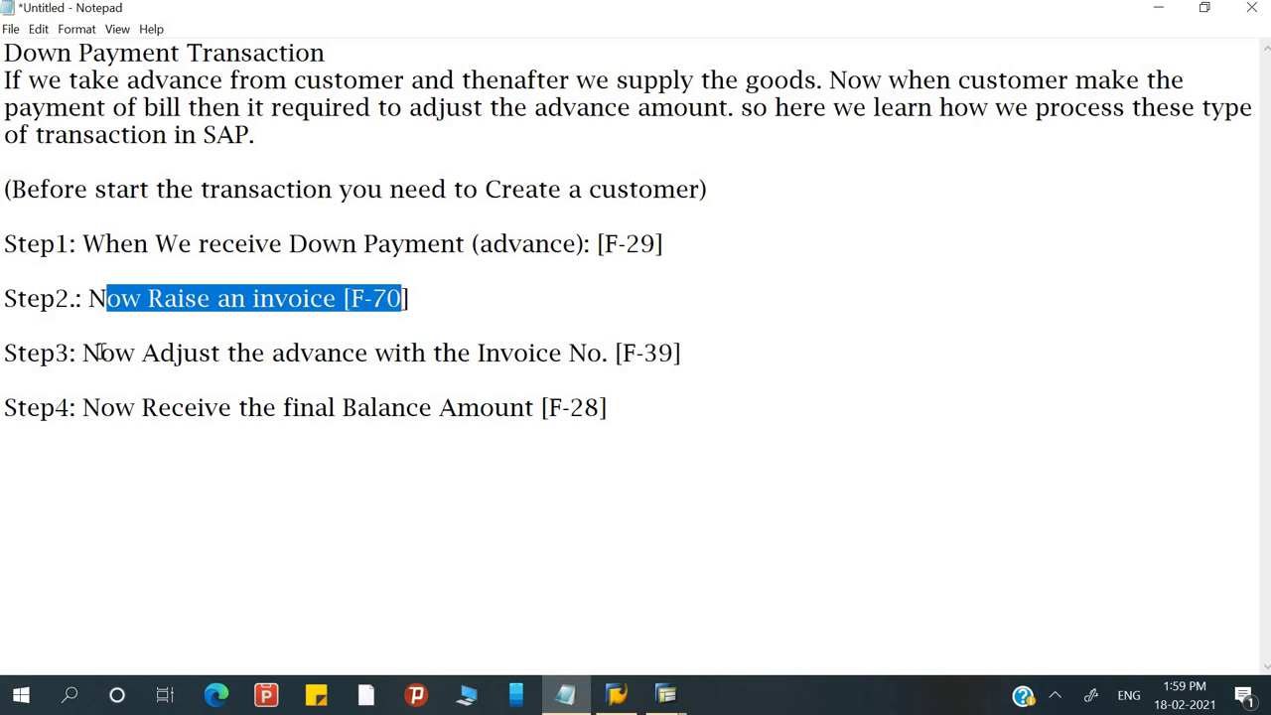
pyautogui.moveTo(90, 353); pyautogui.dragTo(610, 363)
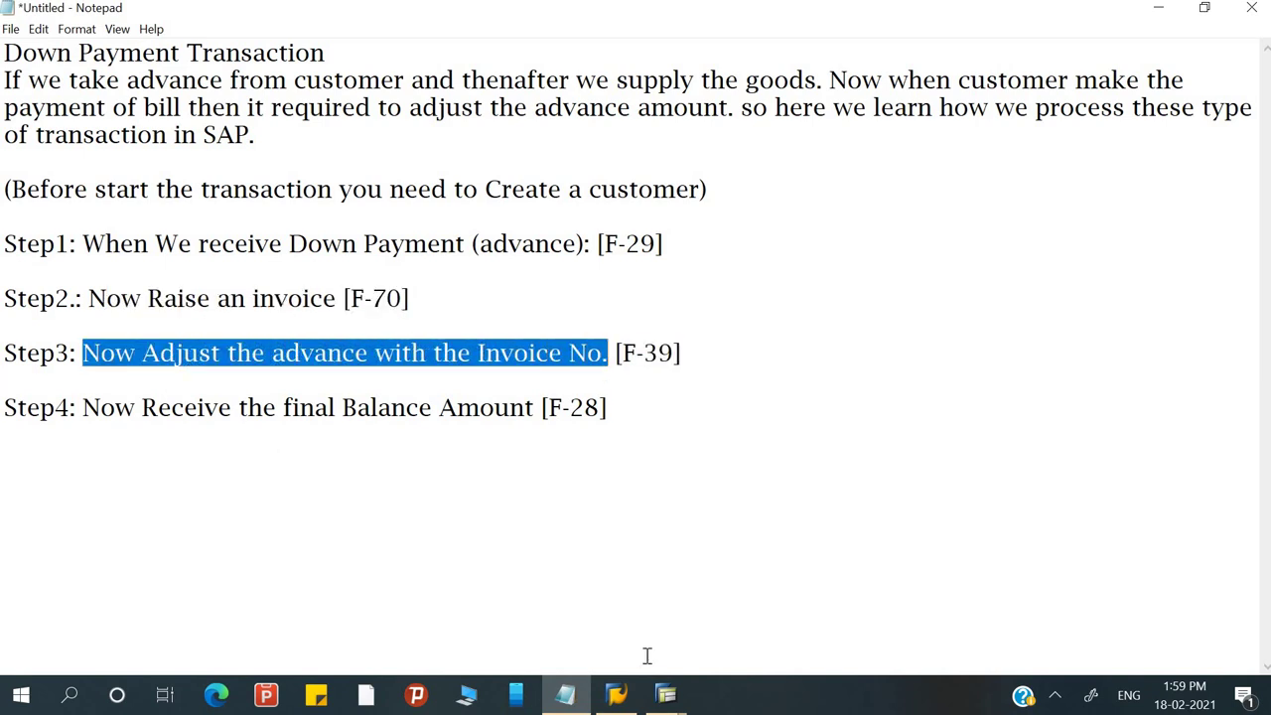
pyautogui.click(666, 694)
pyautogui.click(698, 634)
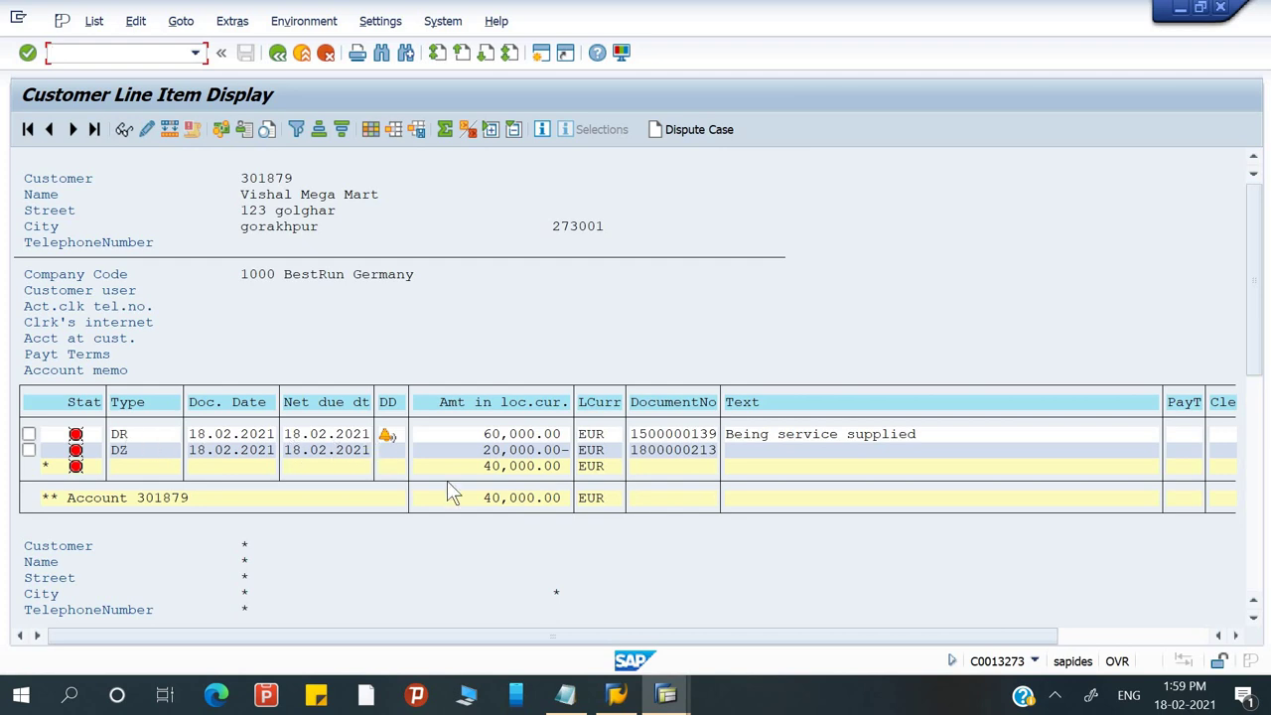
# - Switch to the Enter Customer Invoice session, leave it with /n, and open the F-39 down payment clearing transaction
pyautogui.moveTo(662, 700)
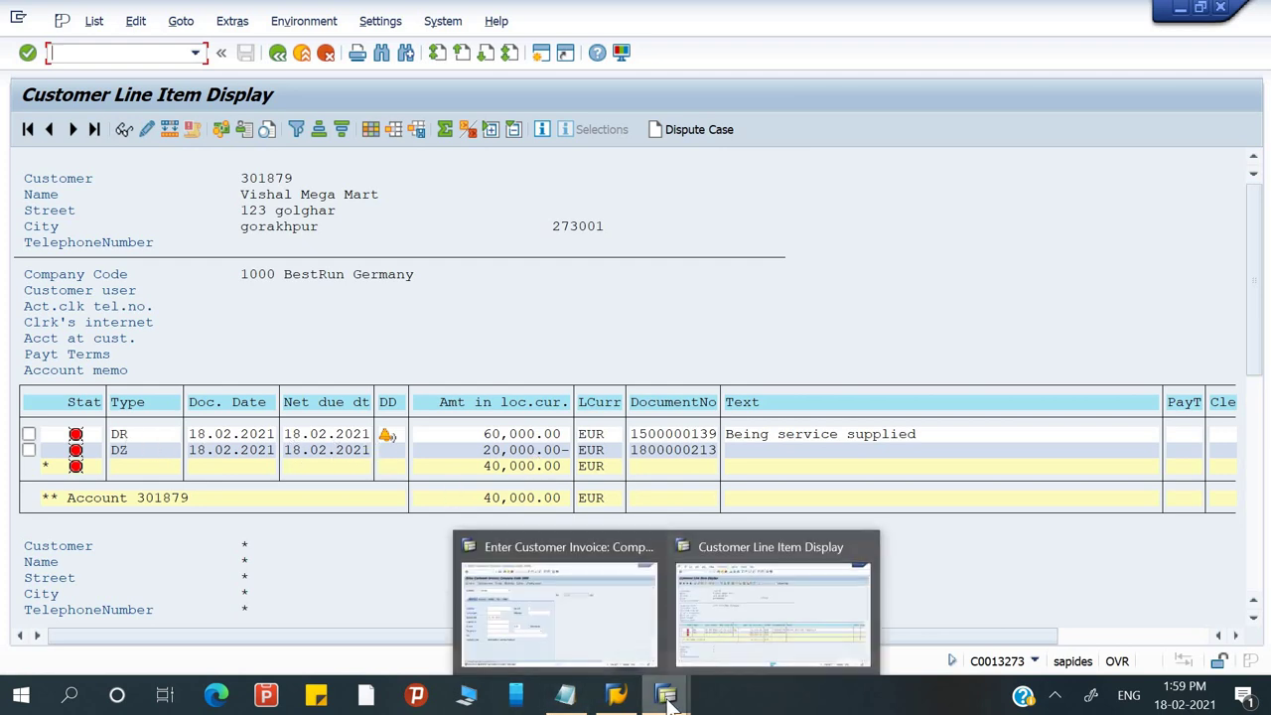
pyautogui.click(591, 637)
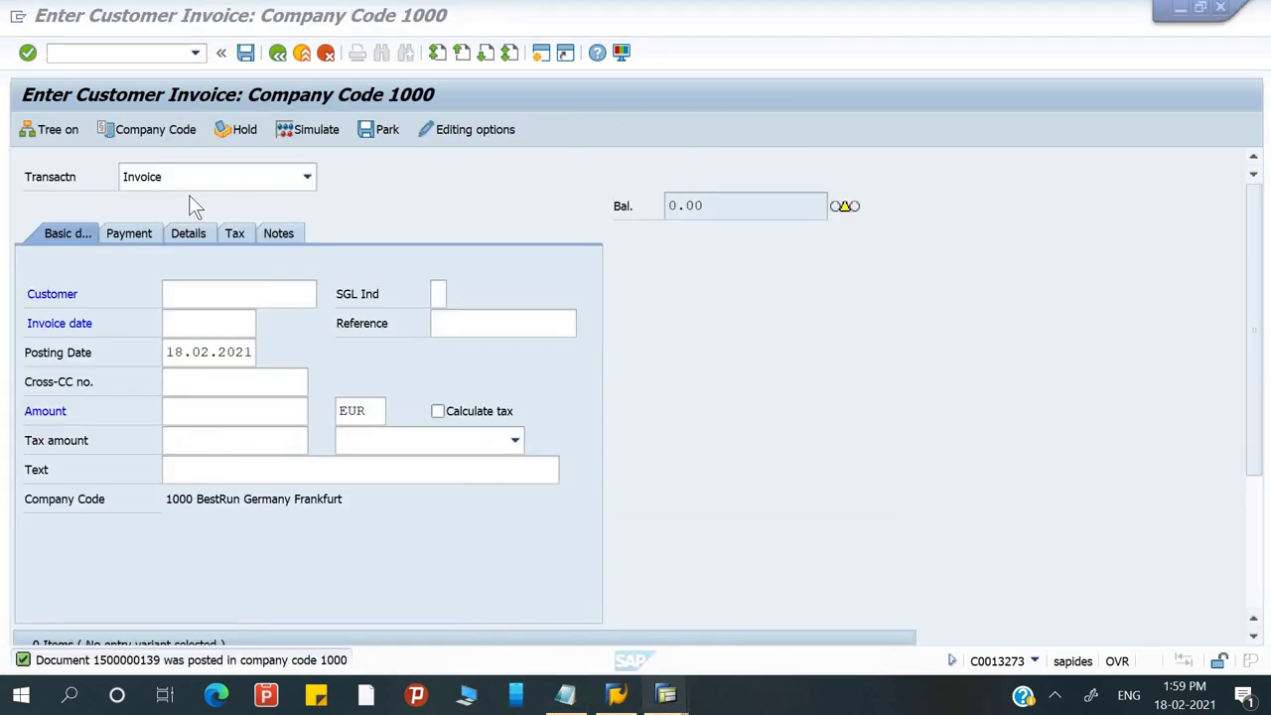
pyautogui.click(95, 52)
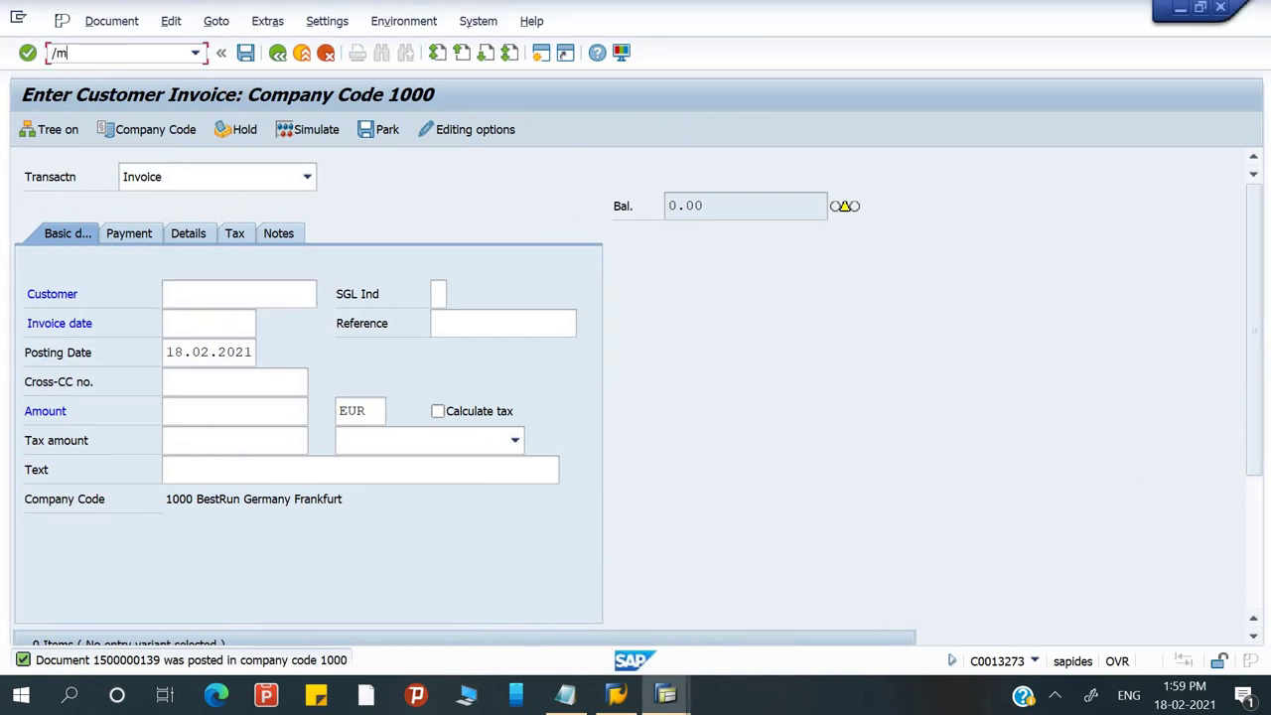
pyautogui.write('/n')
pyautogui.press('Return')
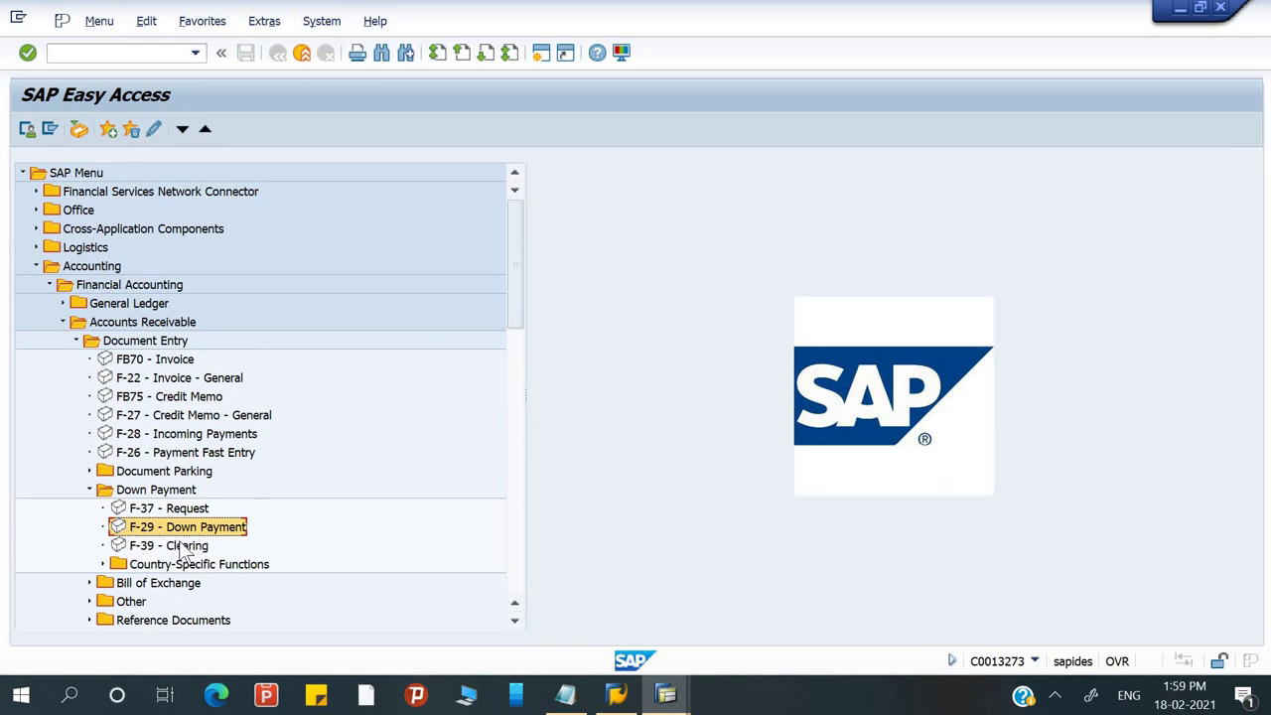
pyautogui.click(159, 548)
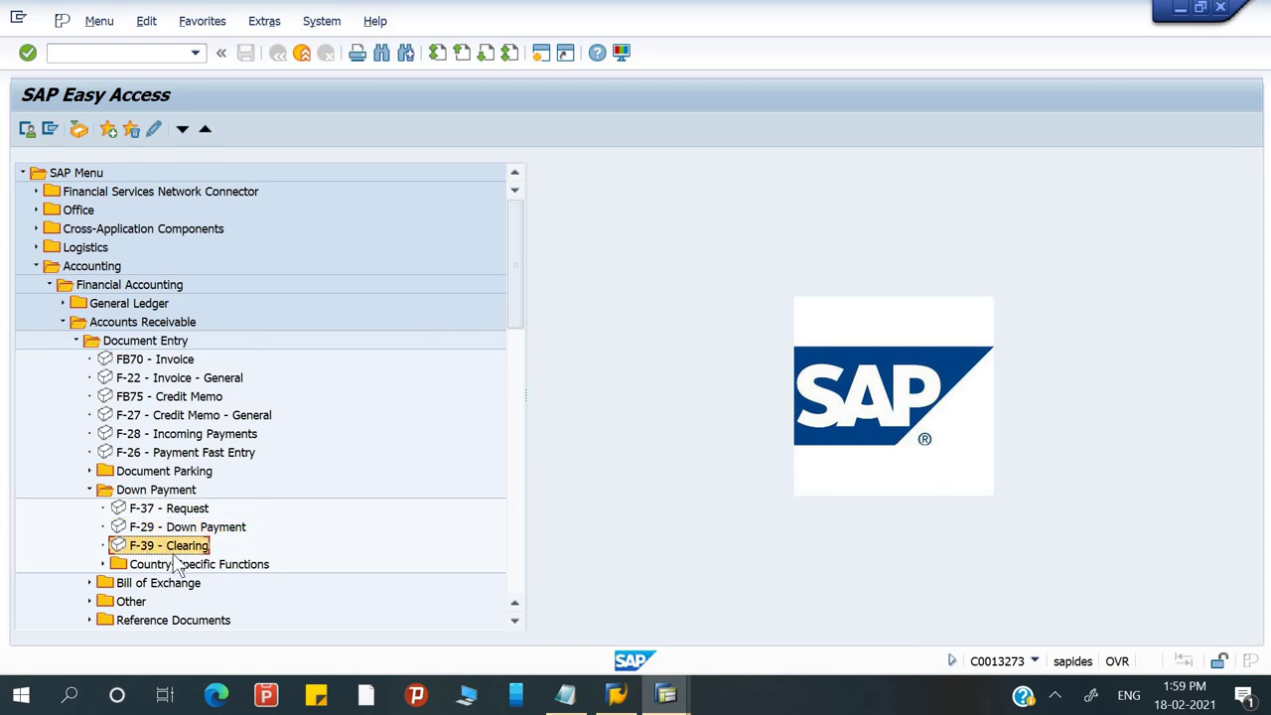
pyautogui.click(108, 55)
pyautogui.press('Return')
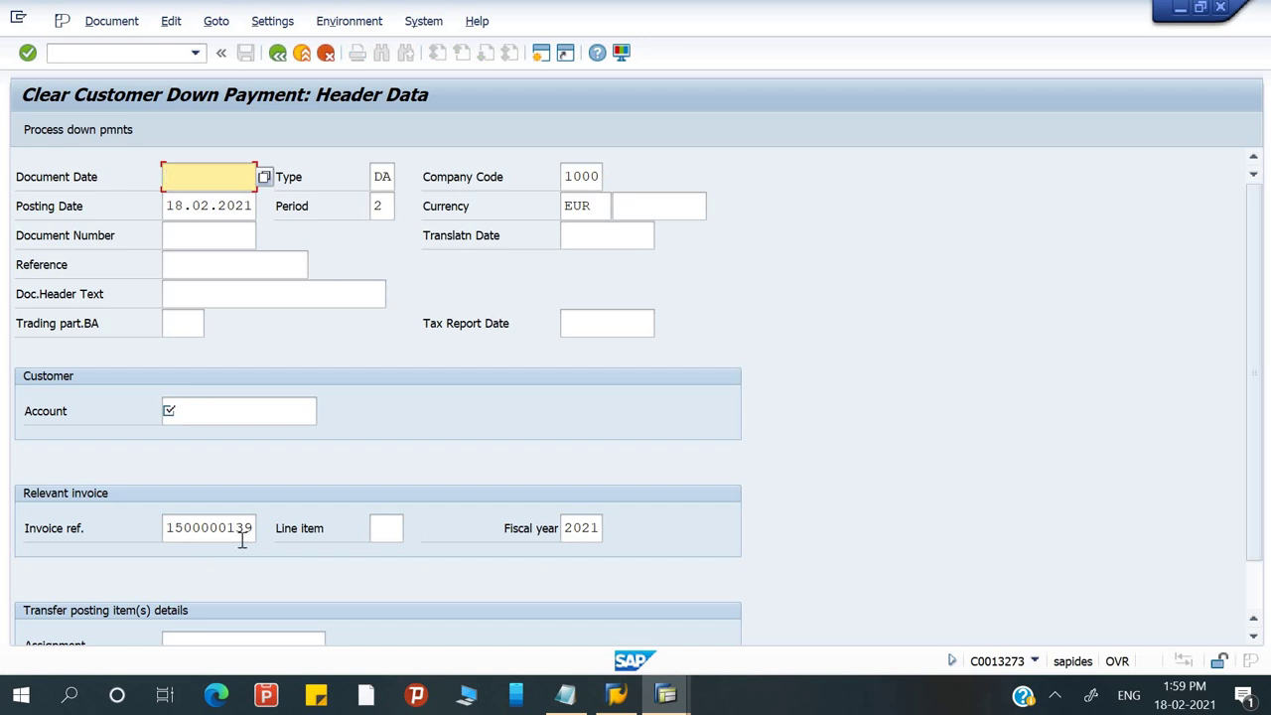
# - Compare the prefilled invoice reference with the invoice's document number in the Customer Line Item Display session, and return to the clearing header
pyautogui.moveTo(666, 695)
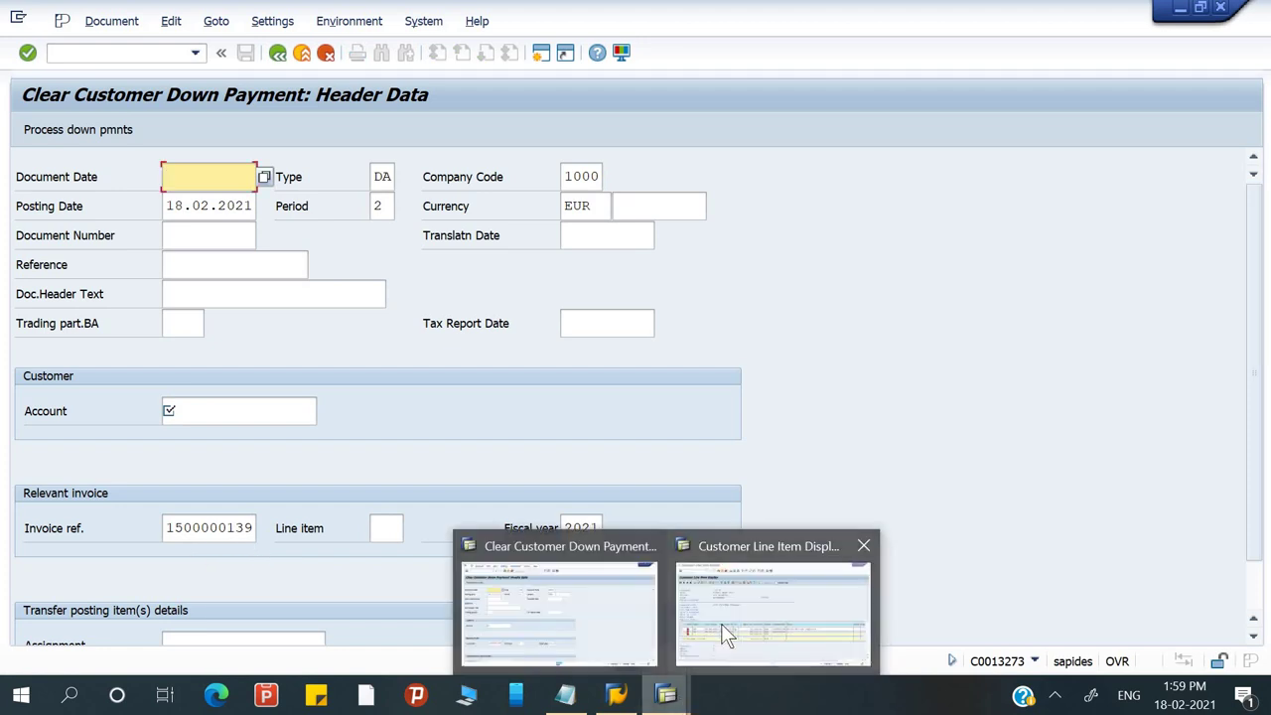
pyautogui.click(726, 629)
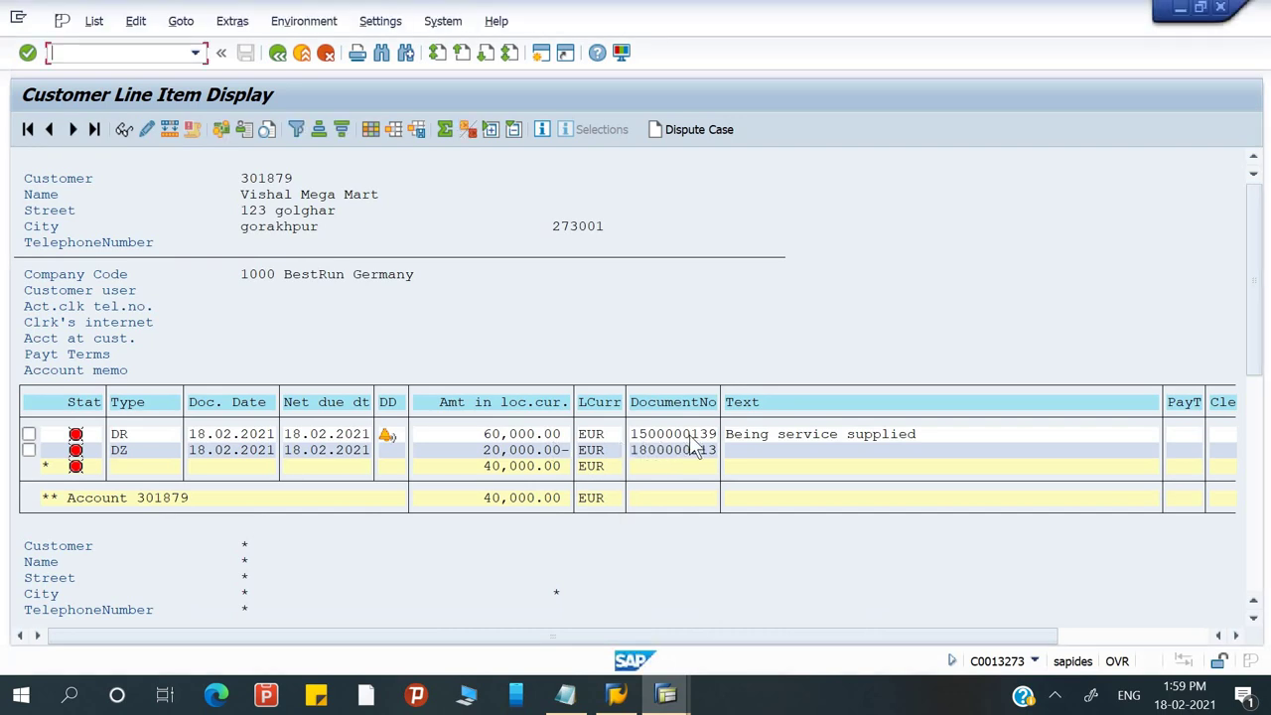
pyautogui.click(601, 651)
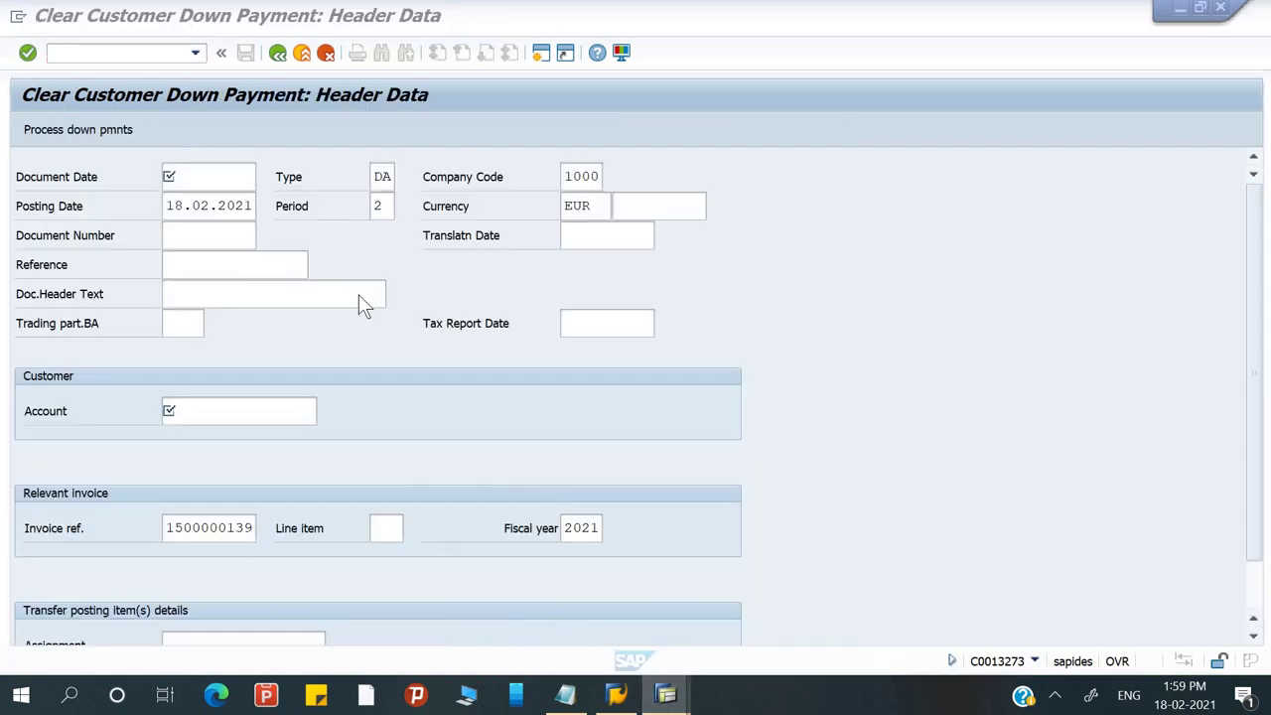
# - Enter 18.02.21 as the document date of the down payment clearing
pyautogui.click(217, 171)
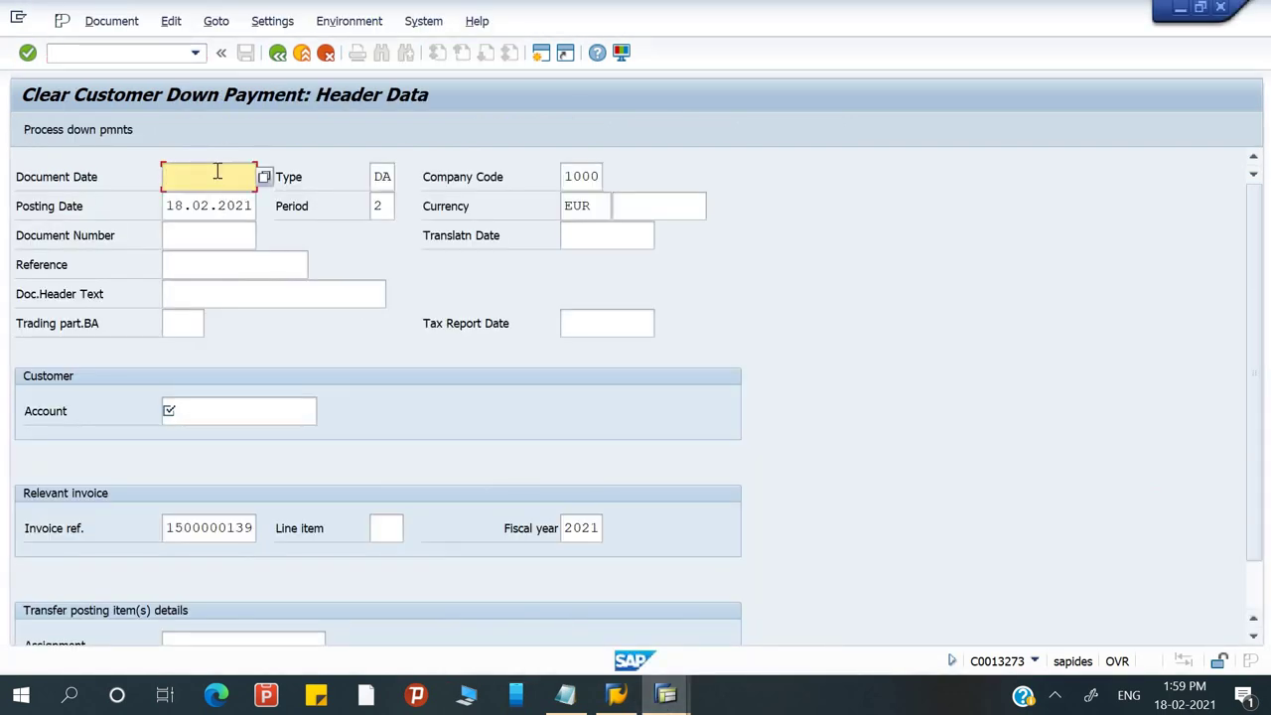
pyautogui.write('18')
pyautogui.press('Down')
pyautogui.press('Return')
pyautogui.press('Tab')
pyautogui.press('Tab')
pyautogui.press('Tab')
pyautogui.press('Tab')
pyautogui.press('Tab')
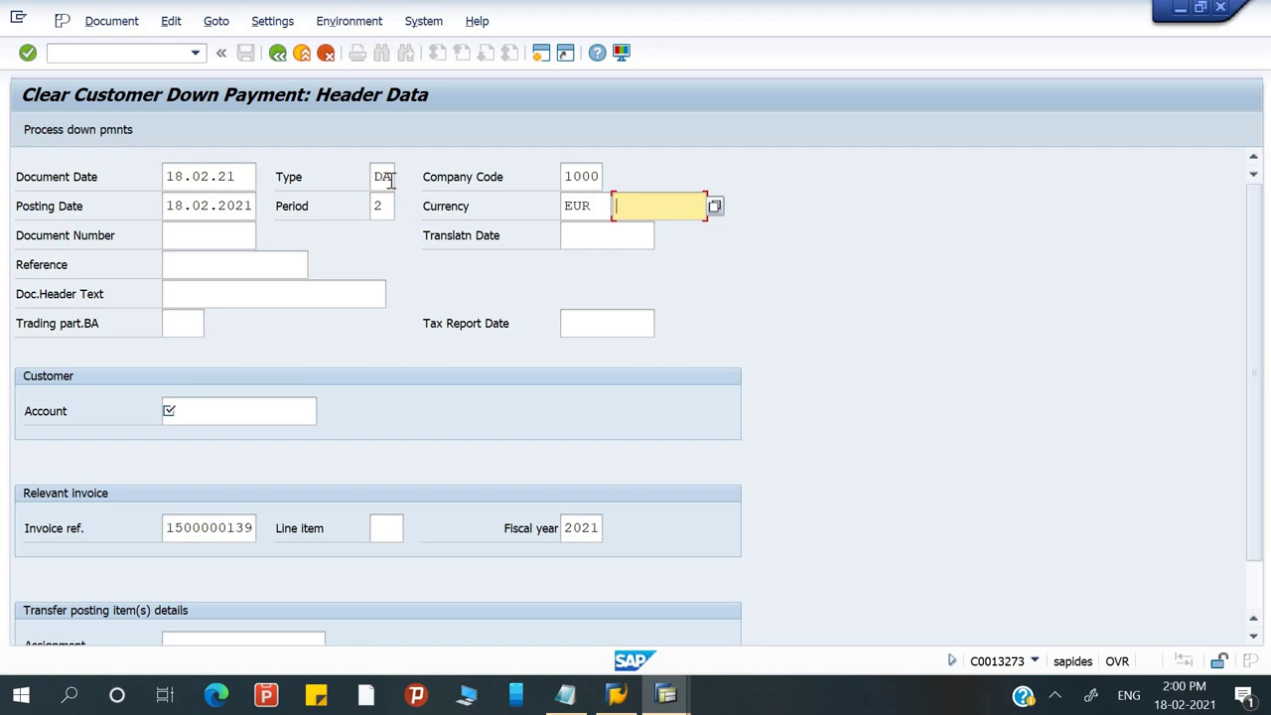
pyautogui.press('Tab')
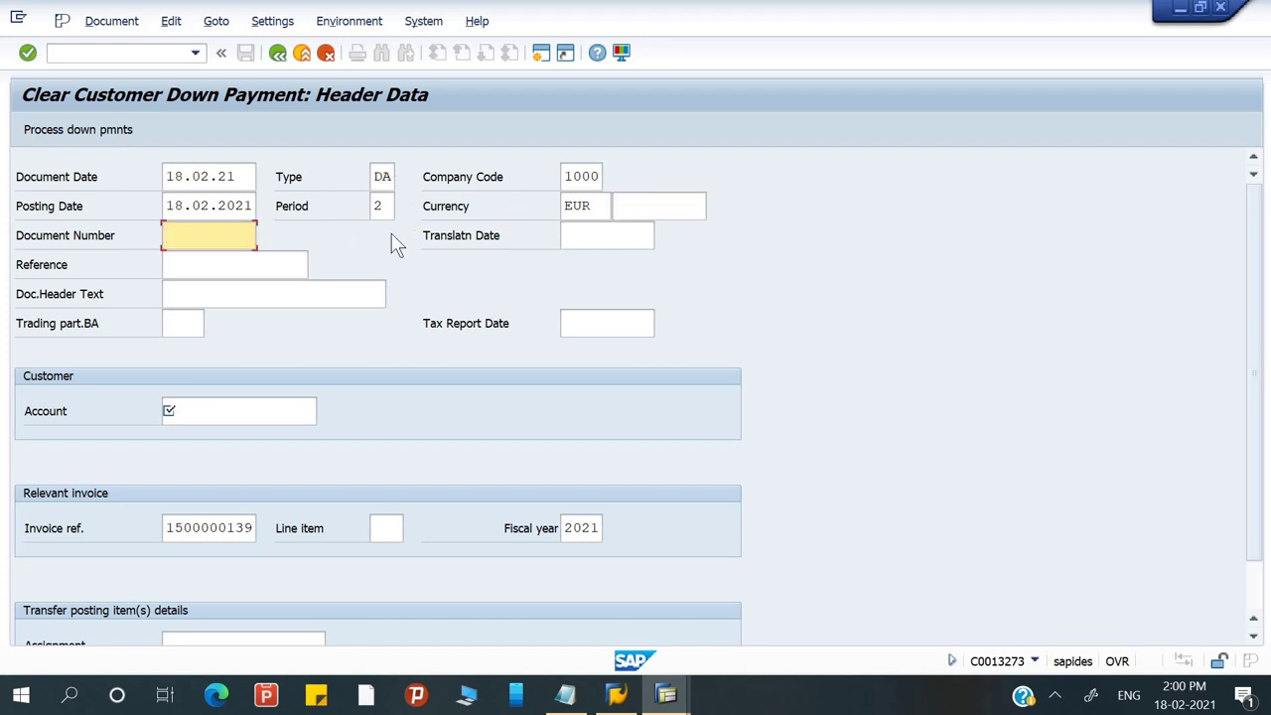
# - Look up document type DA in the list of document types and close the list
pyautogui.click(402, 177)
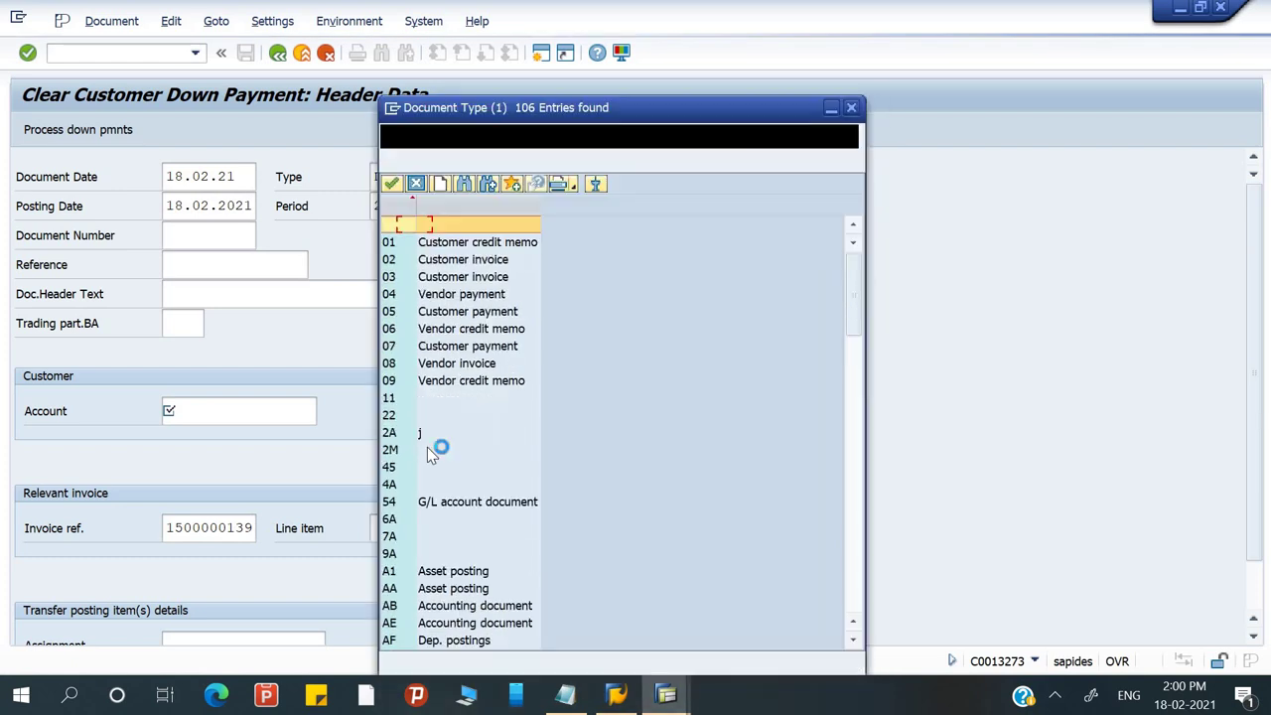
pyautogui.scroll(-4, 428, 447)
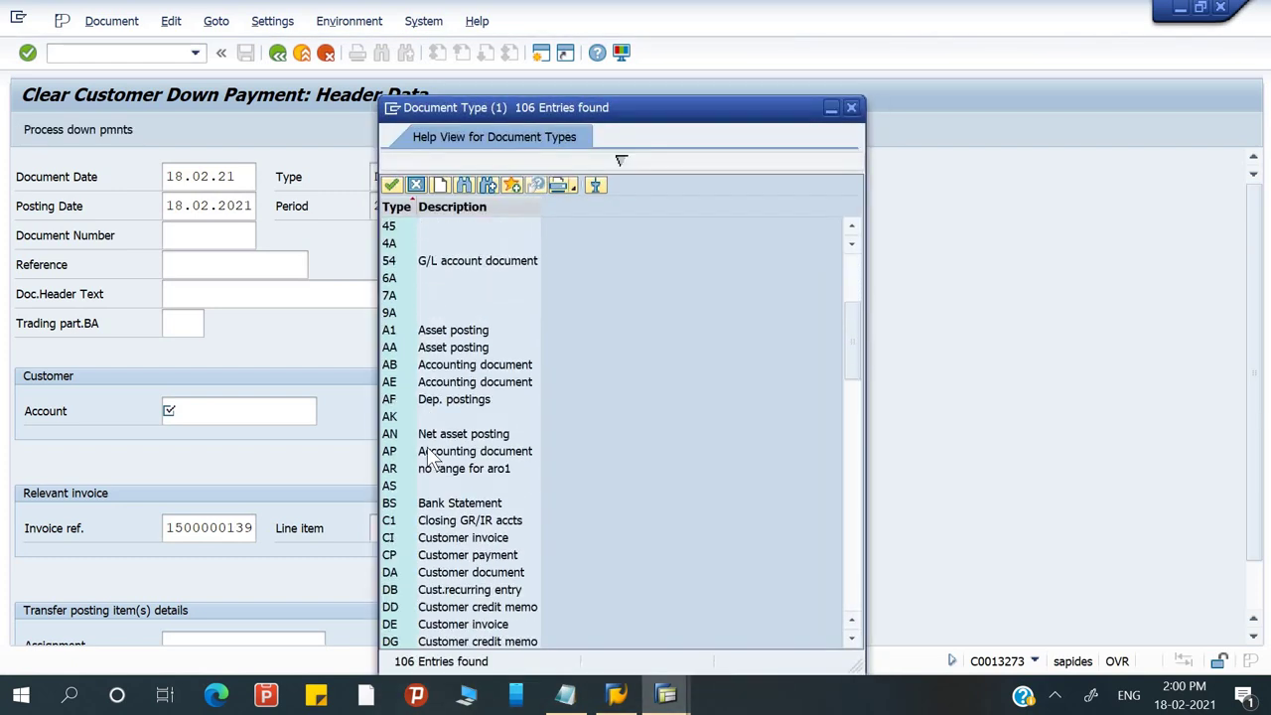
pyautogui.scroll(-1, 427, 452)
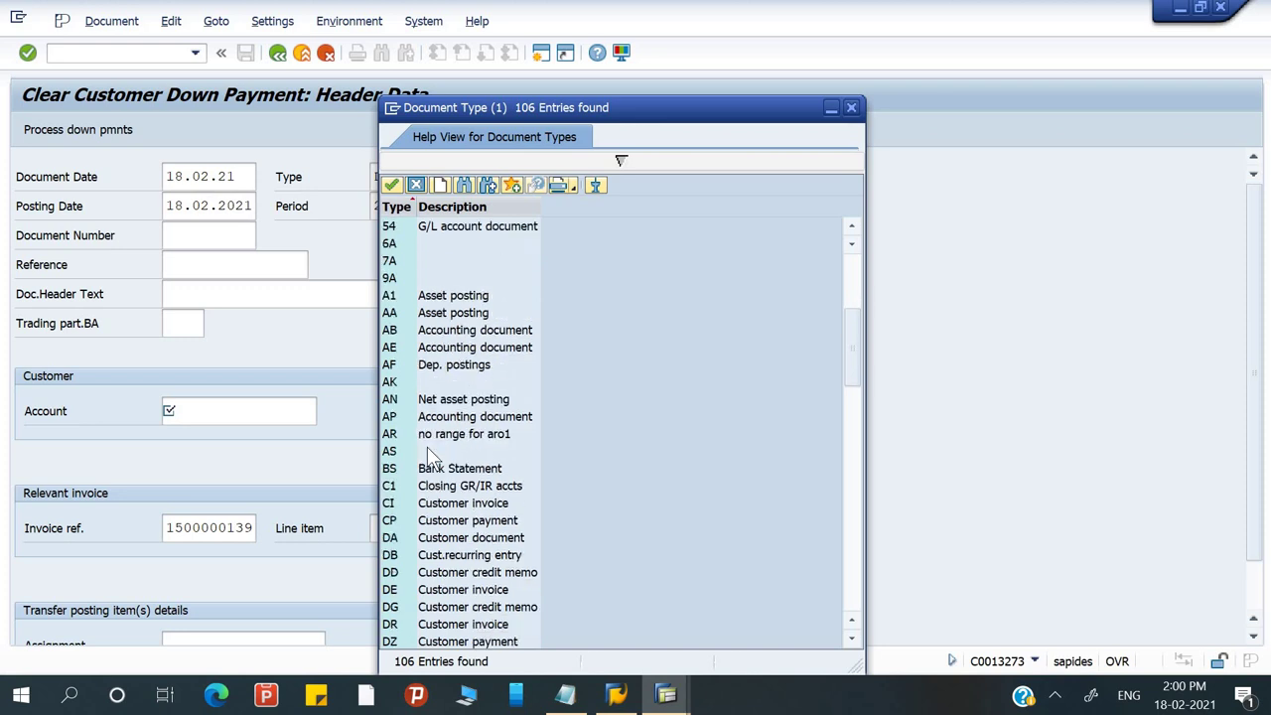
pyautogui.click(428, 537)
pyautogui.click(855, 106)
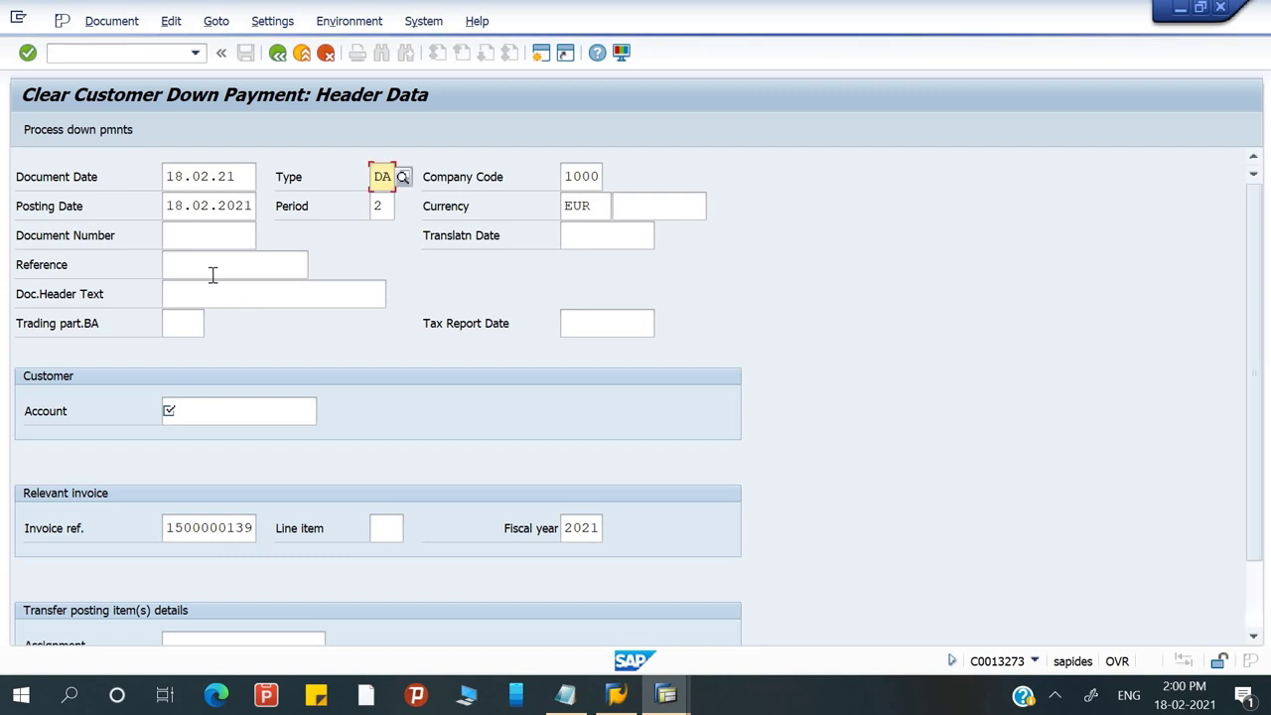
# - Enter "Advance adjusted" as the document header text
pyautogui.click(213, 264)
pyautogui.click(199, 294)
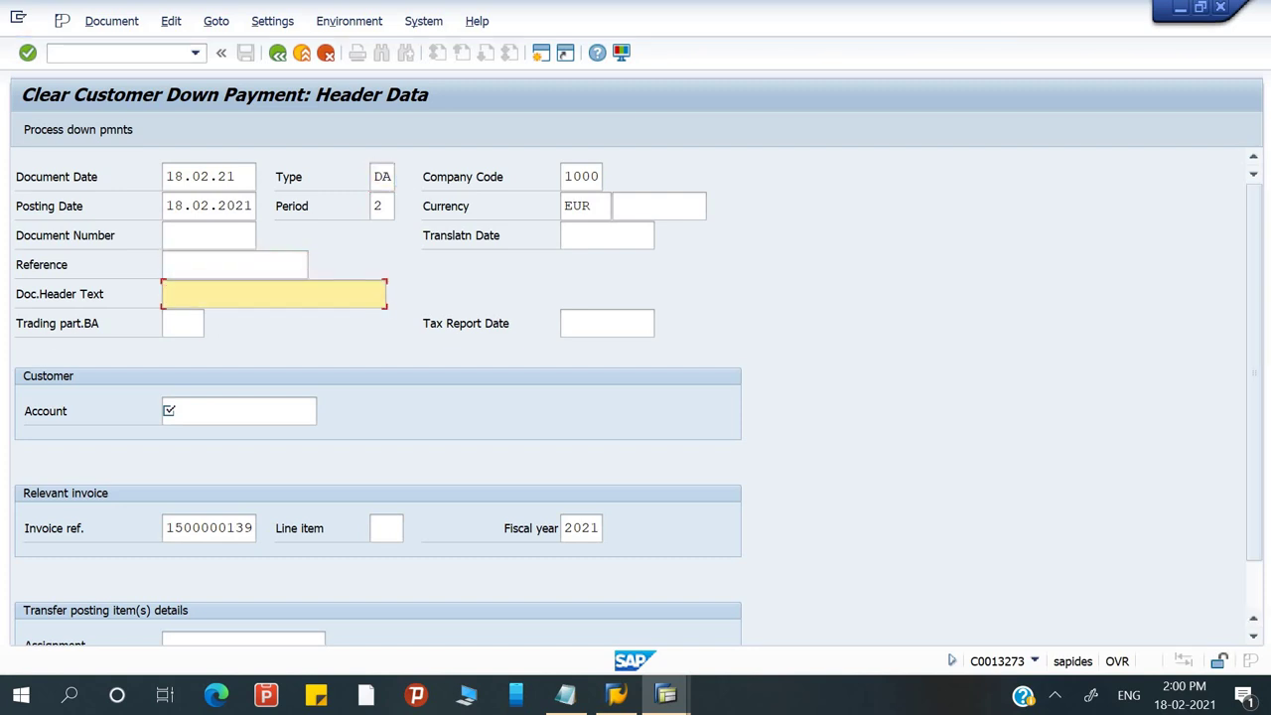
pyautogui.write('Advance ')
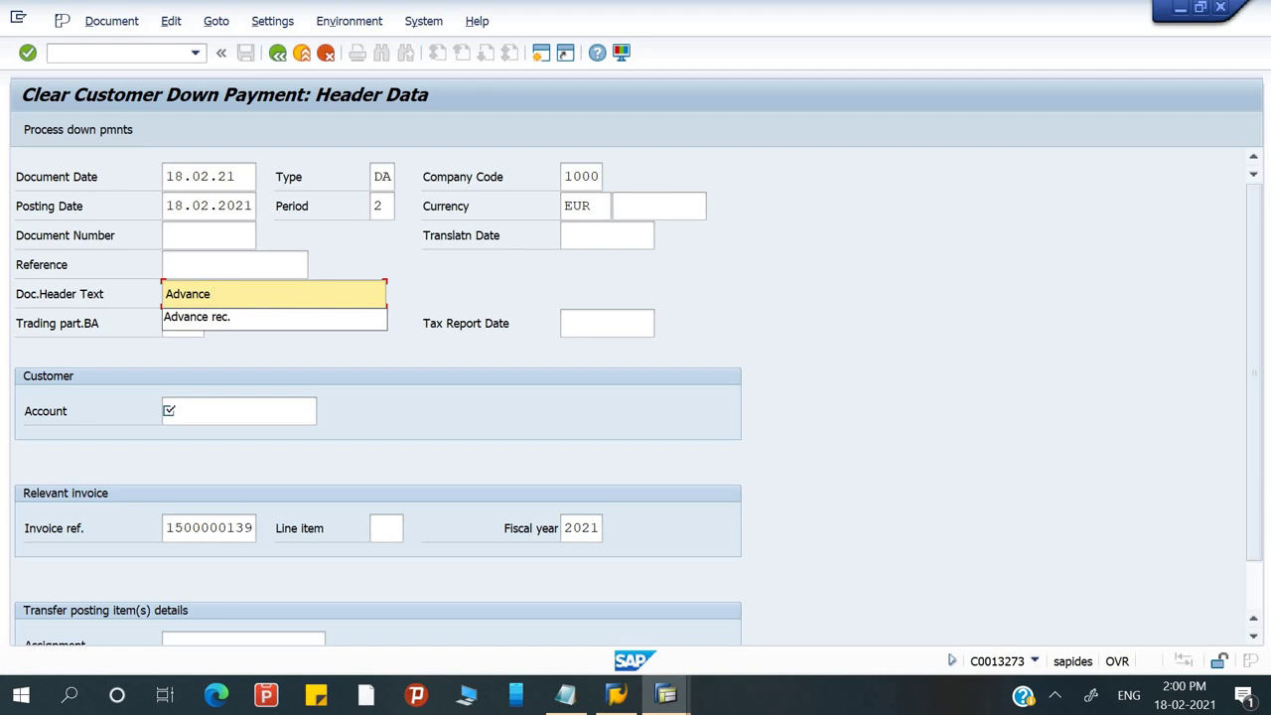
pyautogui.write('adjusted')
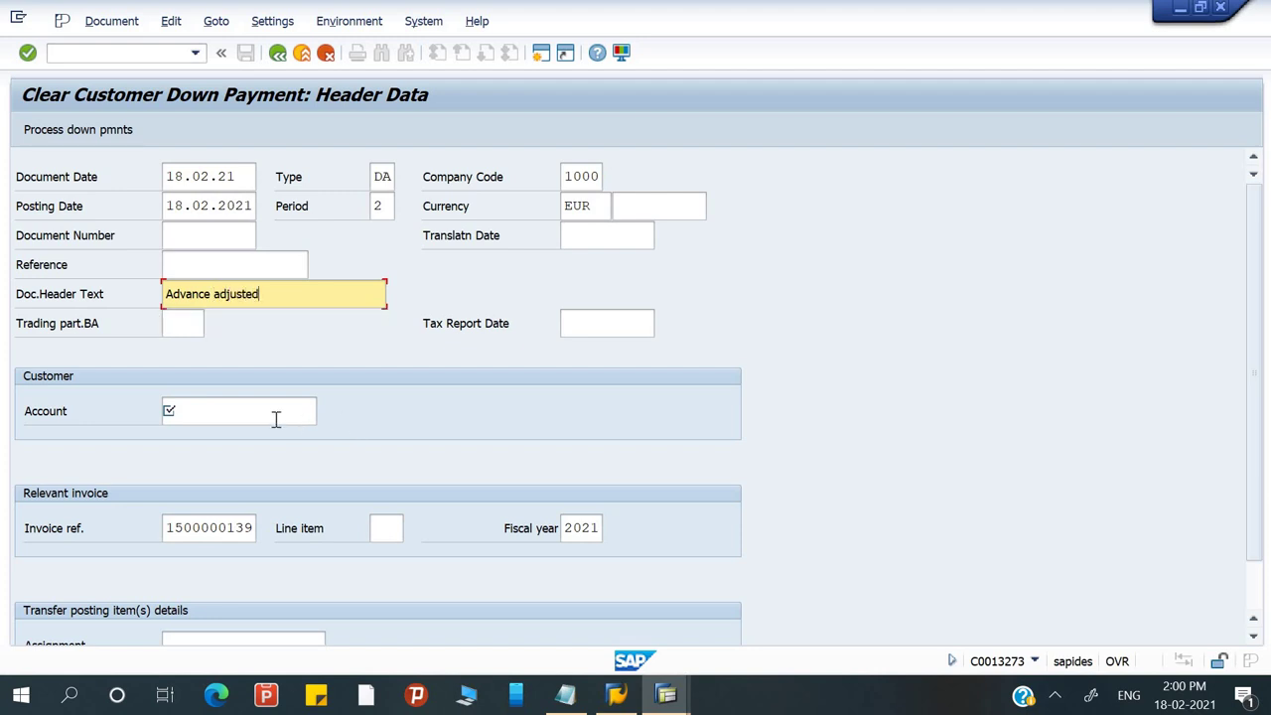
# - Search the customers by search term "deep" and country IN, and choose Vishal Mega Mart as the customer account
pyautogui.click(313, 417)
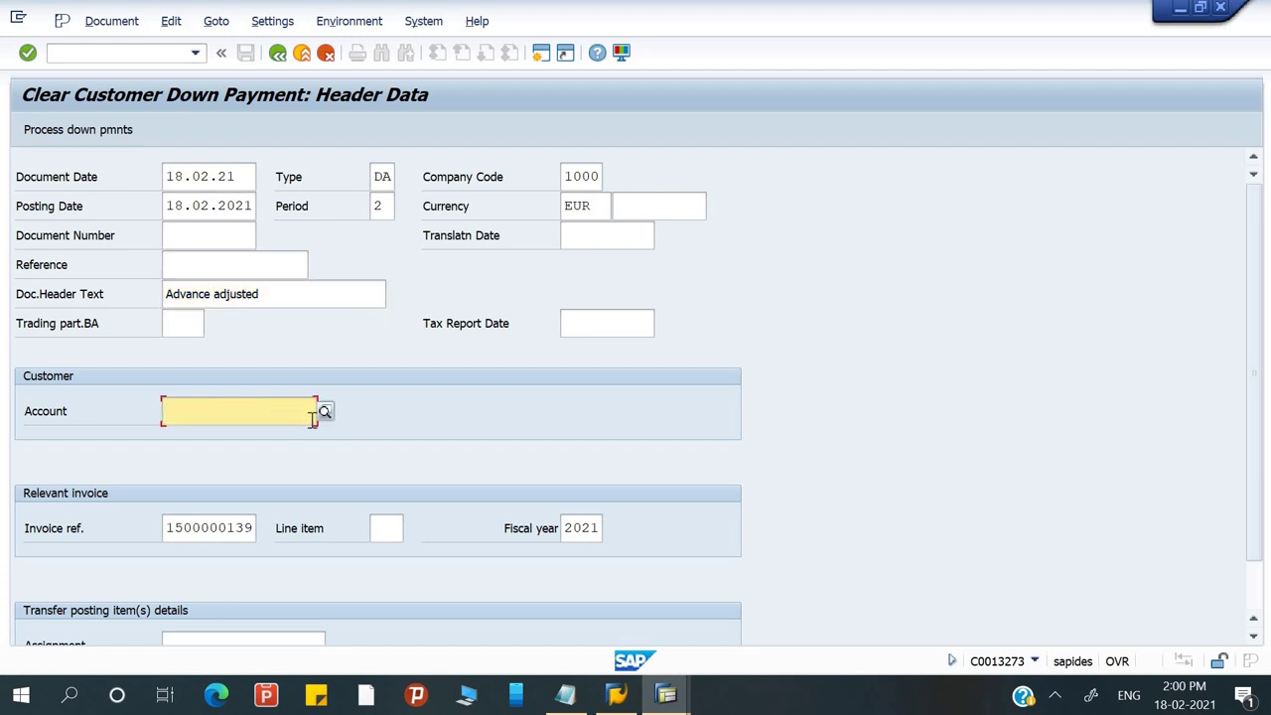
pyautogui.click(332, 413)
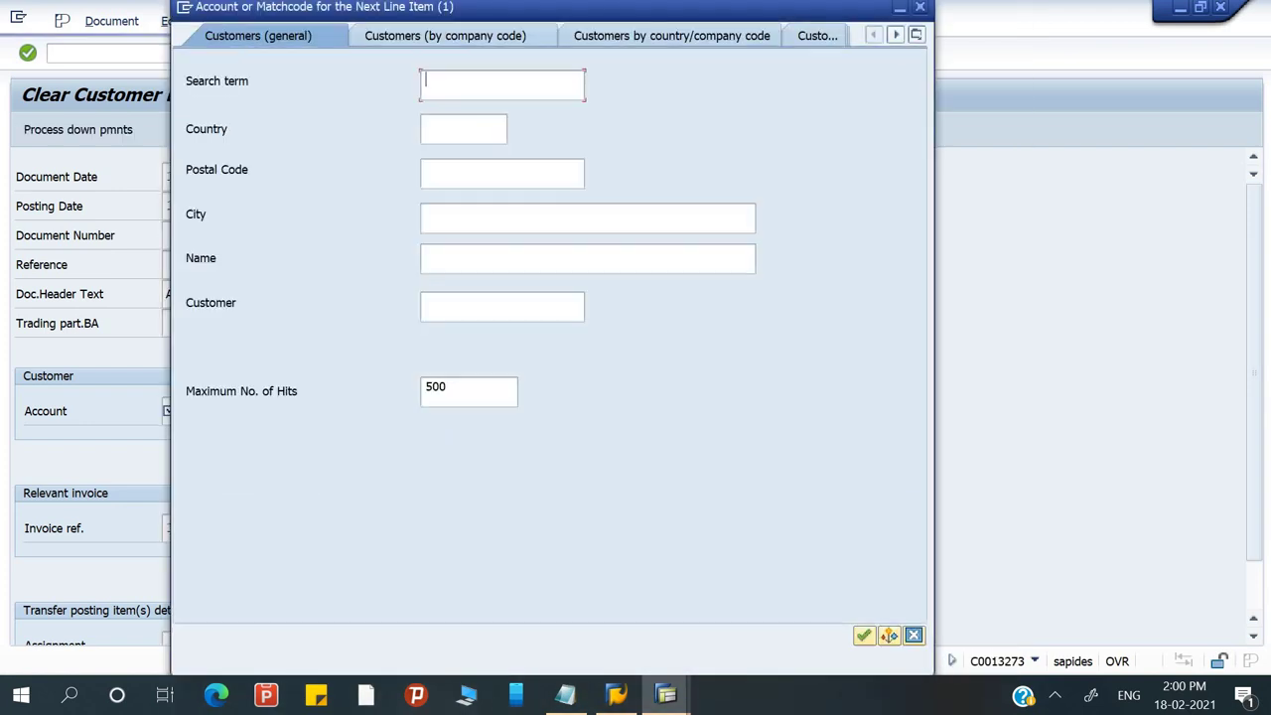
pyautogui.write('deep')
pyautogui.press('Return')
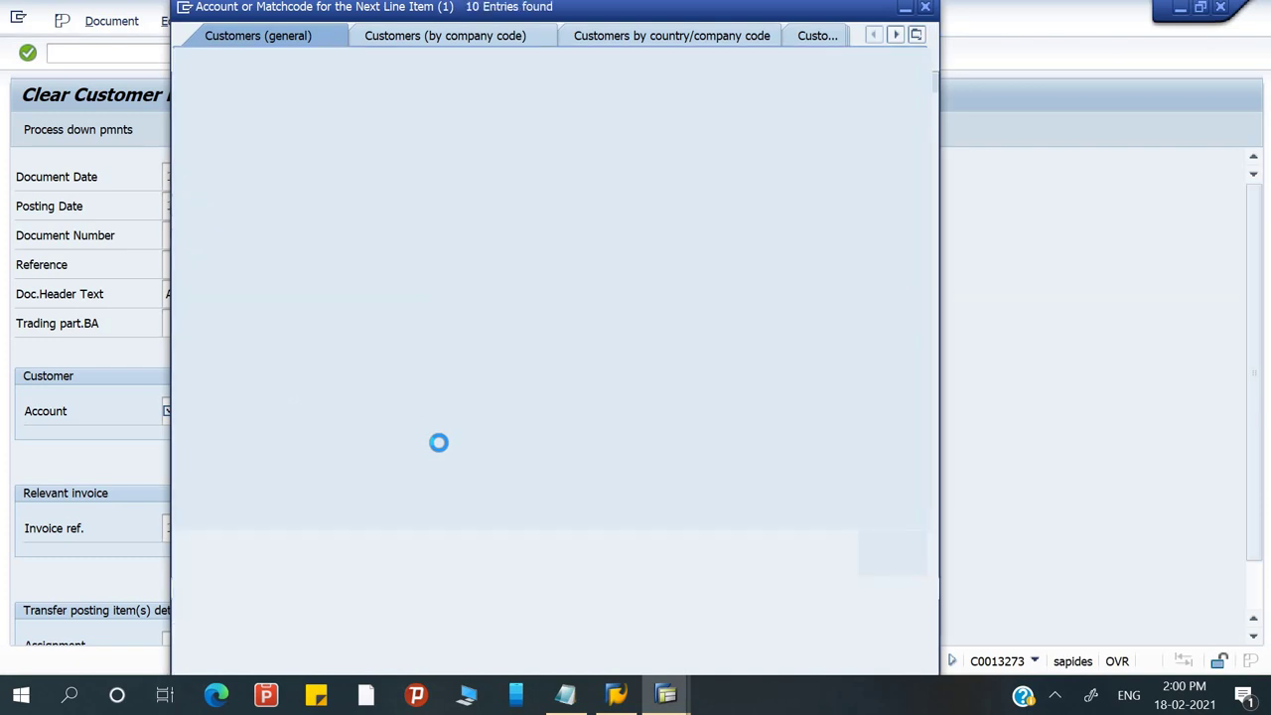
pyautogui.press('Down')
pyautogui.press('Down')
pyautogui.press('Down')
pyautogui.press('Down')
pyautogui.press('Down')
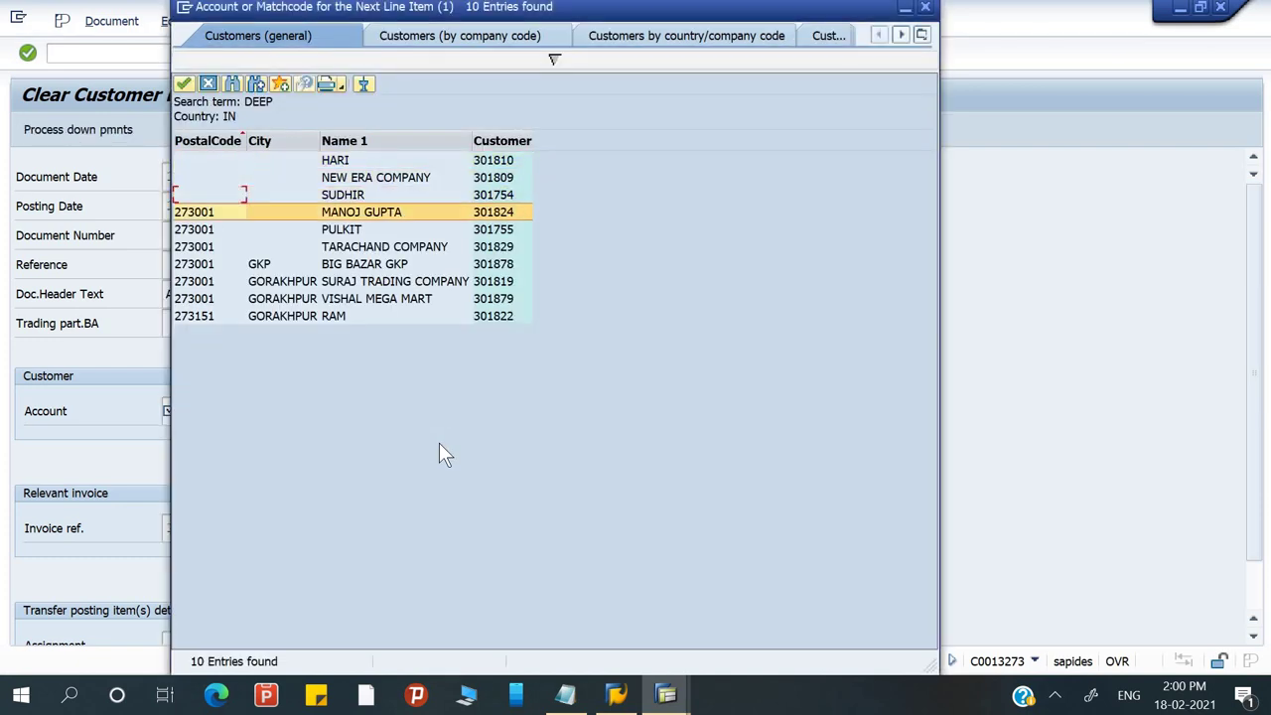
pyautogui.press('Down')
pyautogui.press('Down')
pyautogui.press('Down')
pyautogui.press('Return')
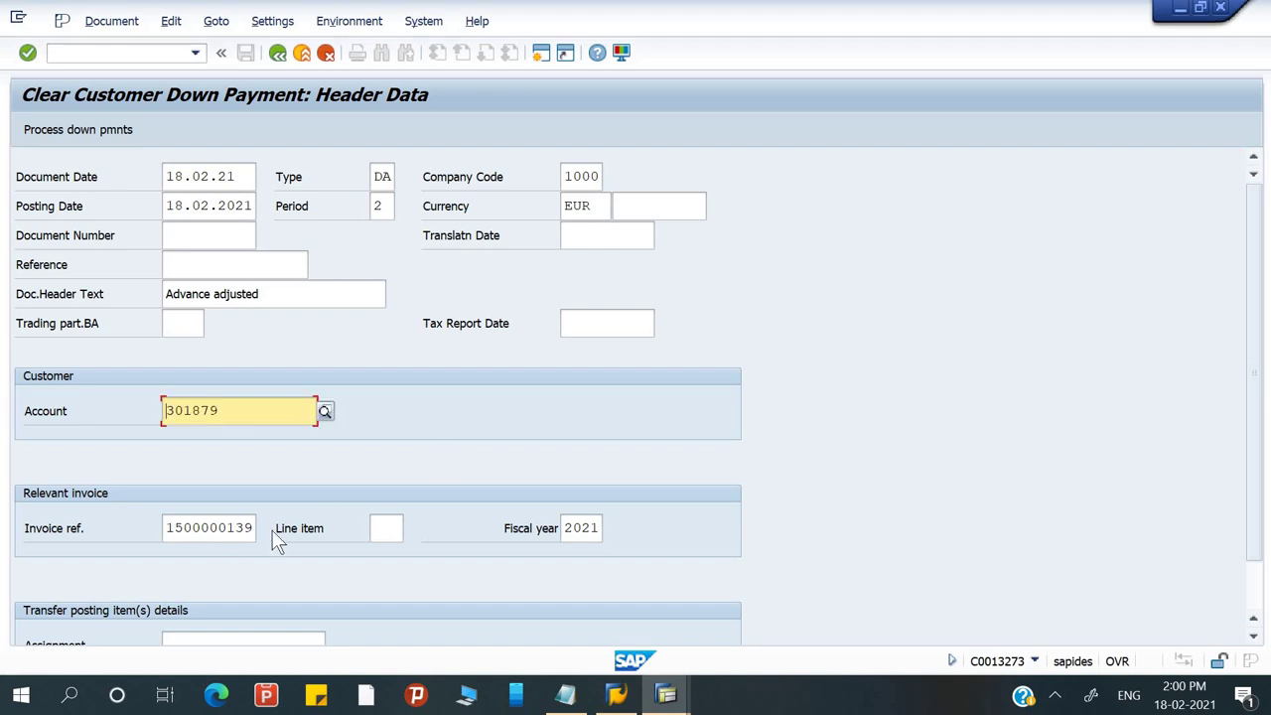
# - Proceed to the customer's down payments, select the 20,000 EUR down payment line, and post the clearing document
pyautogui.press('Return')
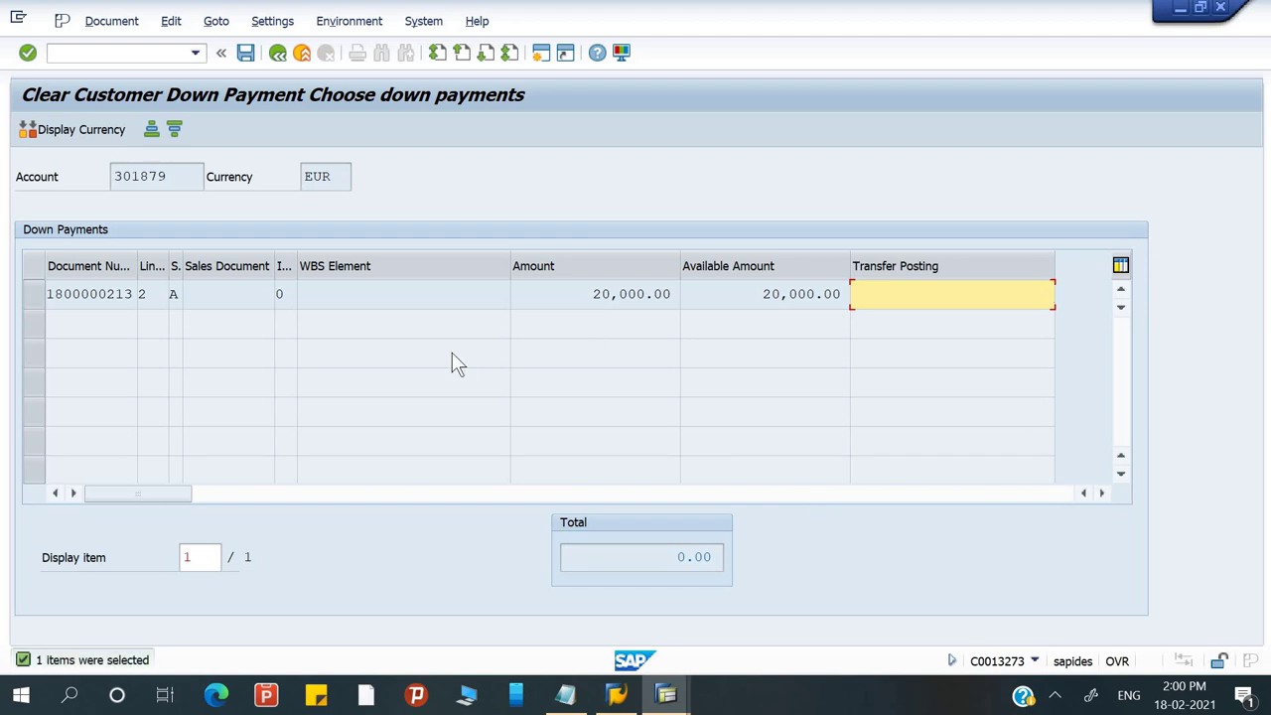
pyautogui.click(37, 299)
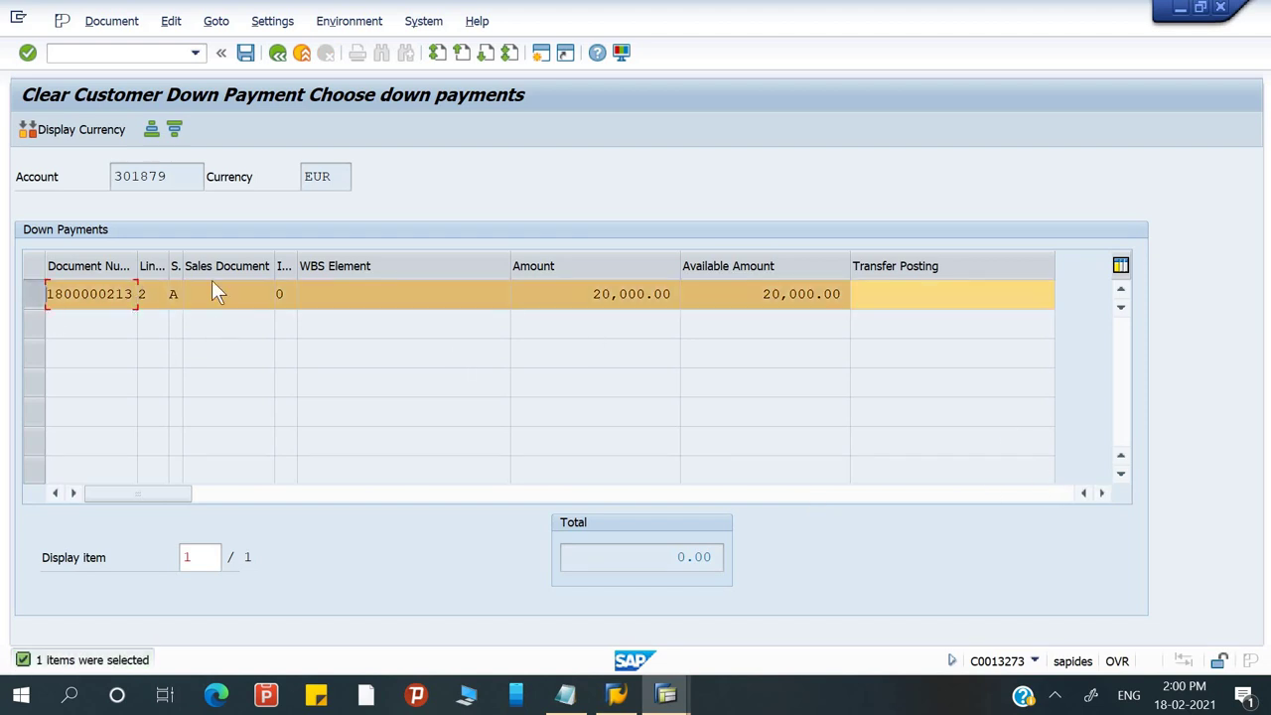
pyautogui.click(245, 56)
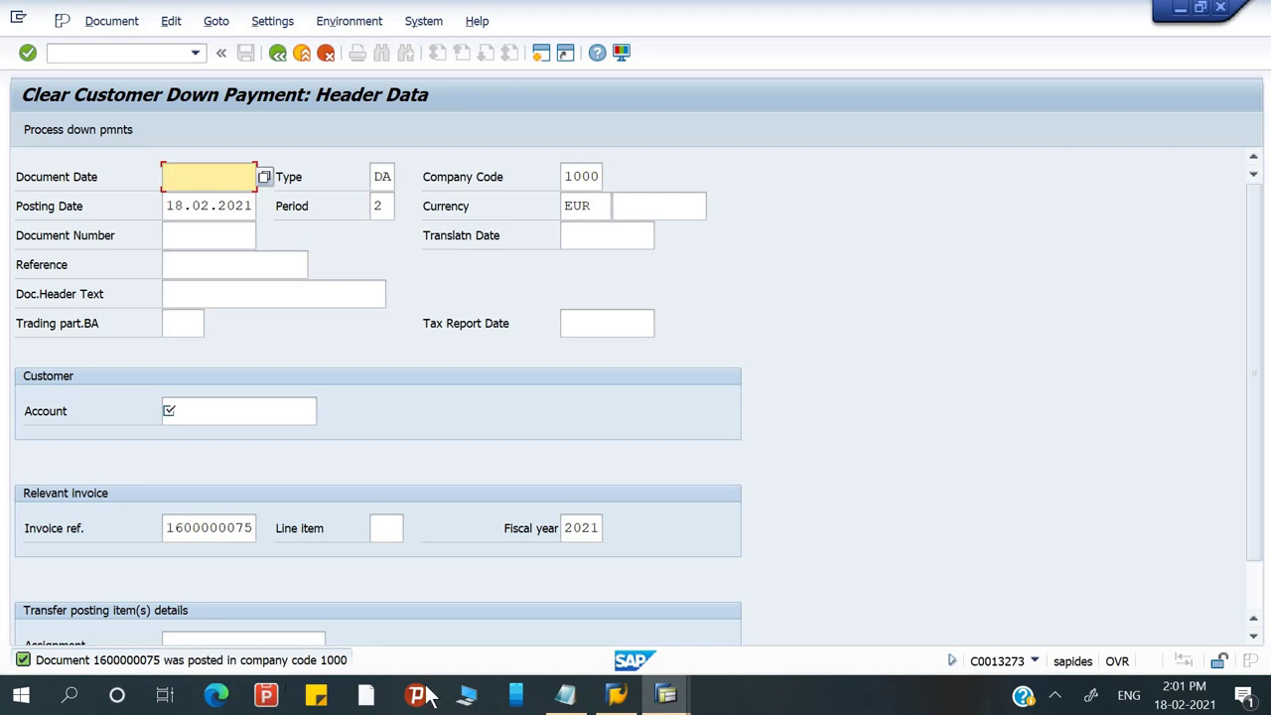
pyautogui.moveTo(665, 695)
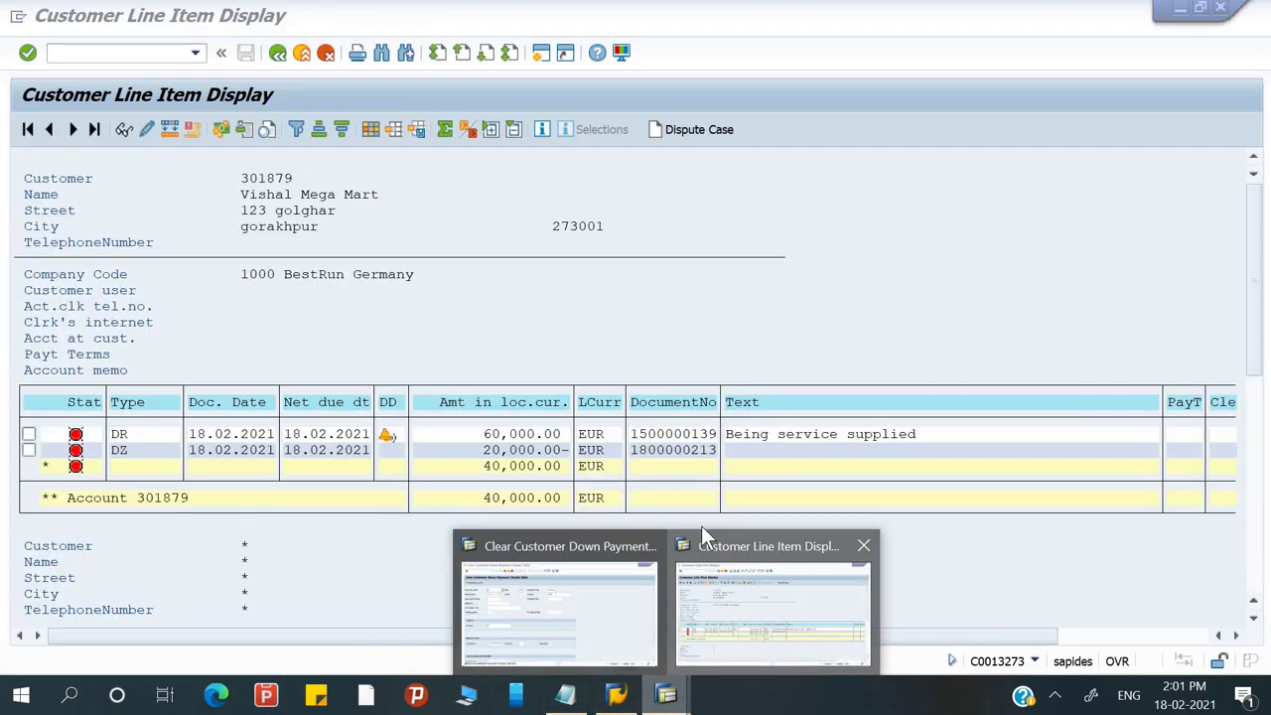
# - Switch to the customer line item display, refresh the list, and review the columns of Vishal Mega Mart's items
pyautogui.click(701, 536)
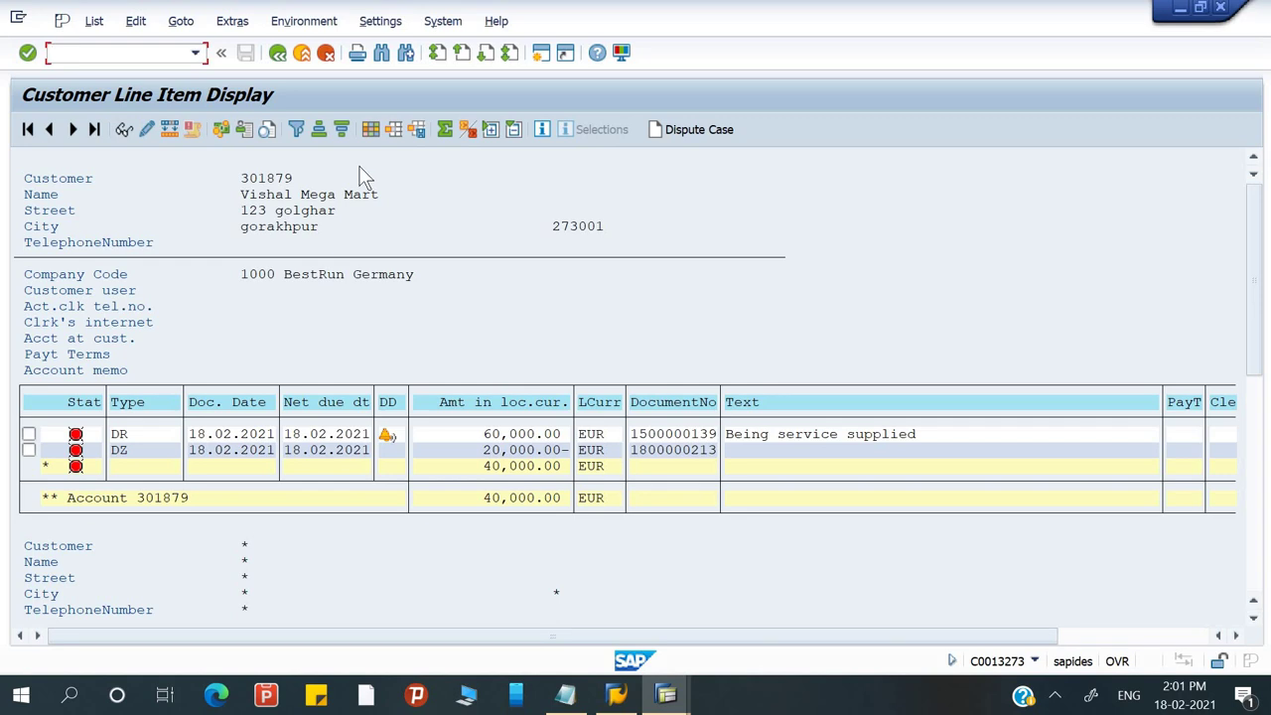
pyautogui.click(96, 24)
pyautogui.click(109, 73)
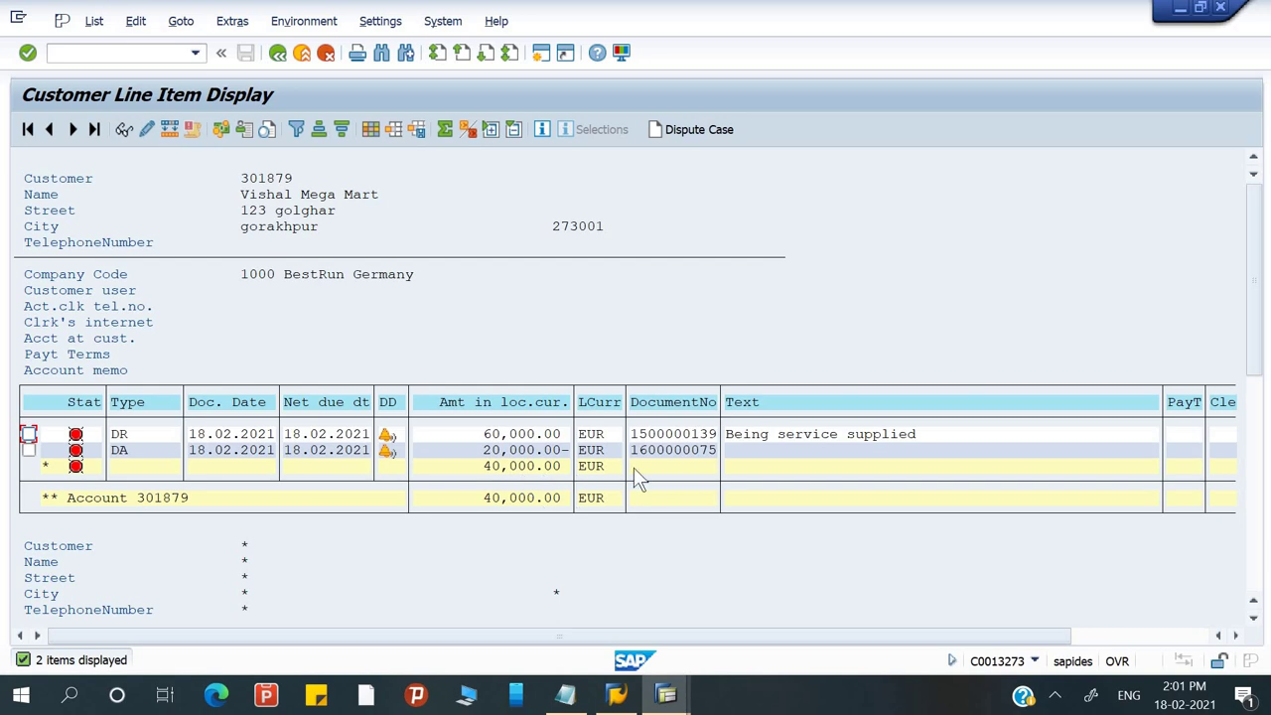
pyautogui.moveTo(856, 633); pyautogui.dragTo(1023, 640)
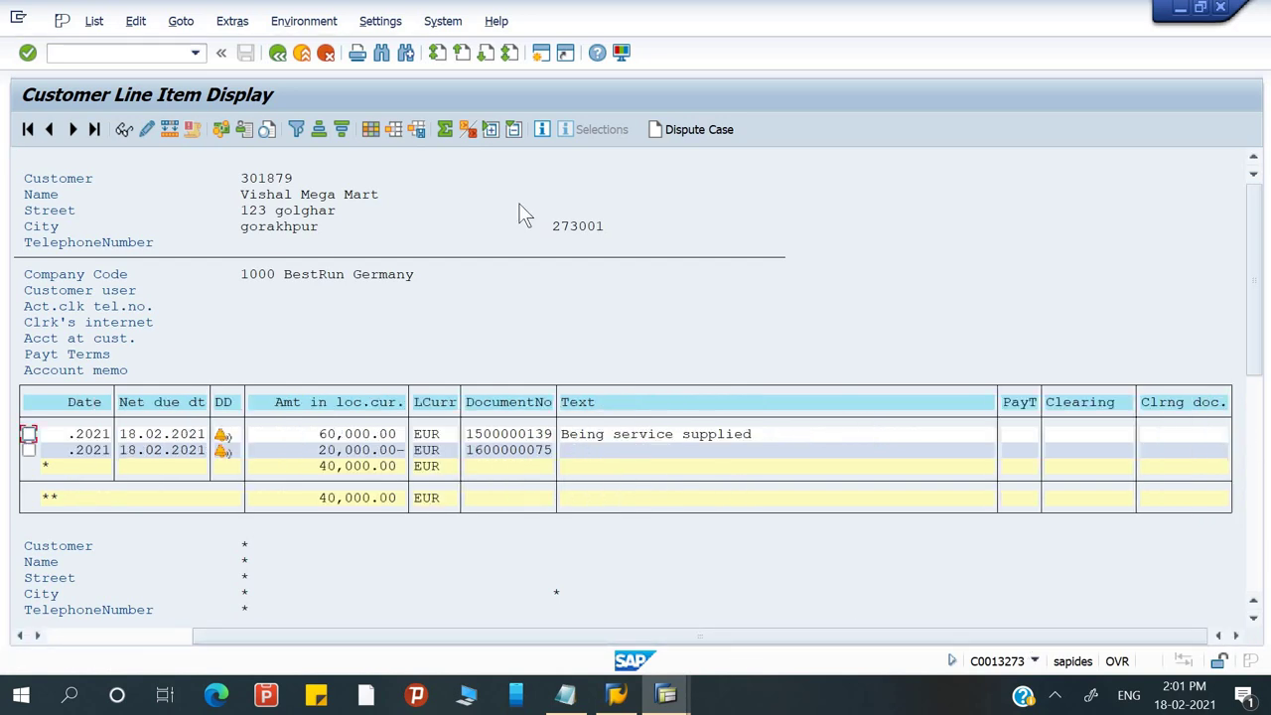
# - Find "SPEcial" among the hidden layout fields and add the Special G/L ind. column to the line item list
pyautogui.click(369, 132)
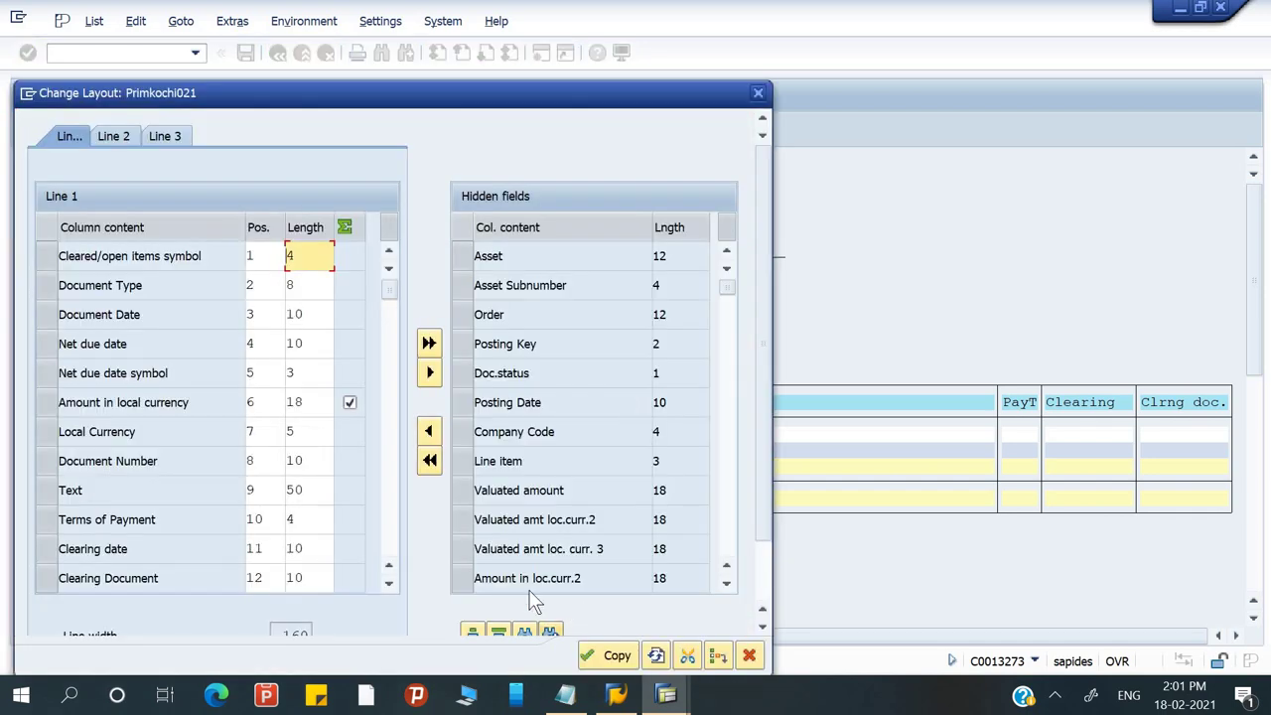
pyautogui.click(524, 578)
pyautogui.click(526, 632)
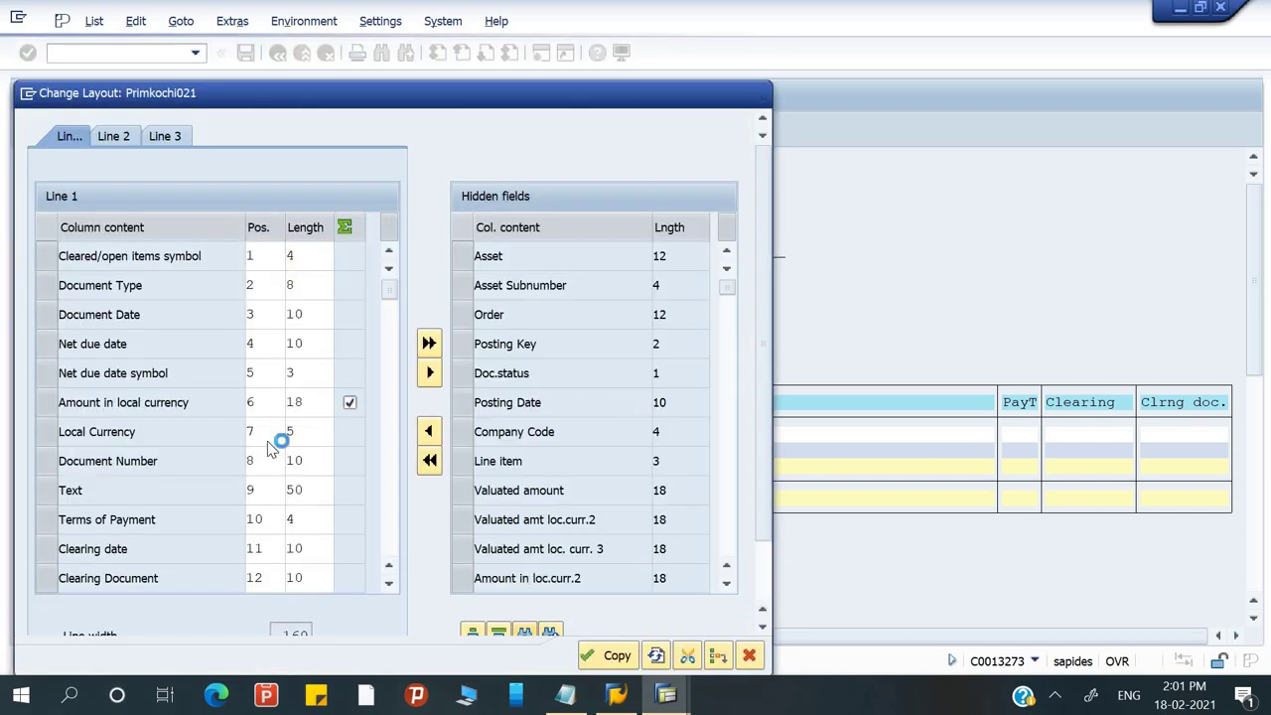
pyautogui.write('s')
pyautogui.press('Down')
pyautogui.press('Down')
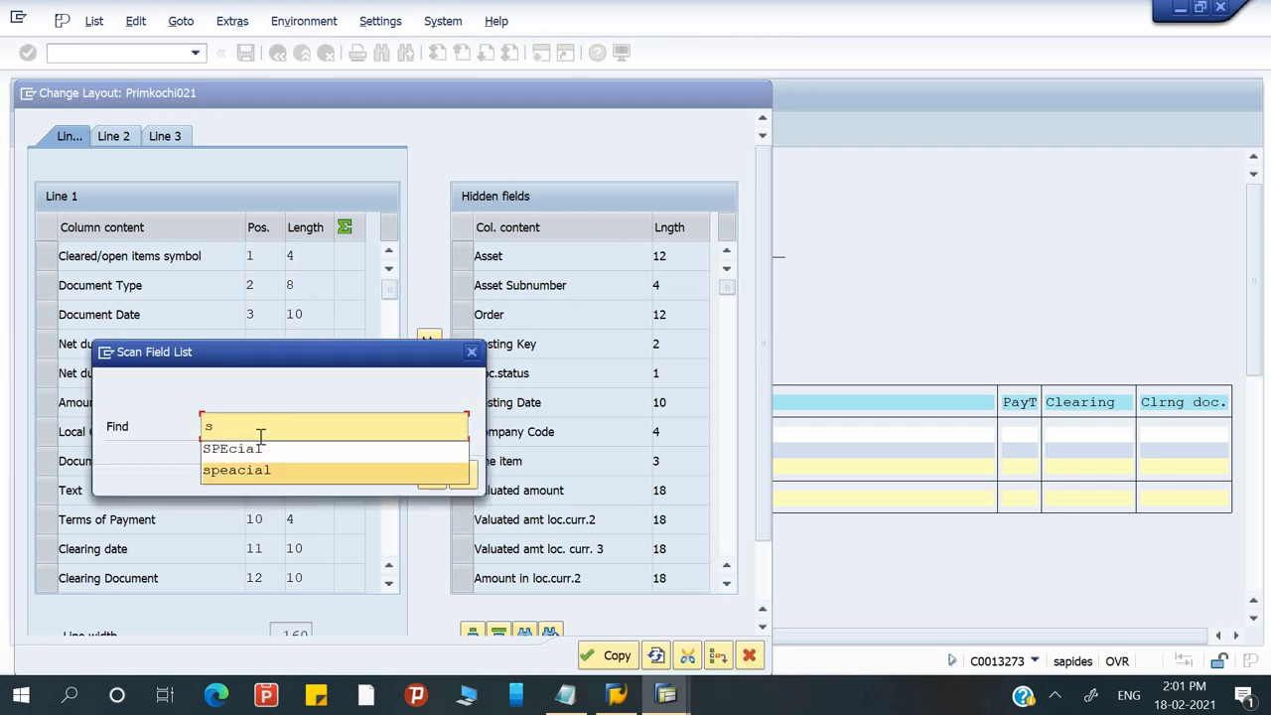
pyautogui.press('Up')
pyautogui.press('Return')
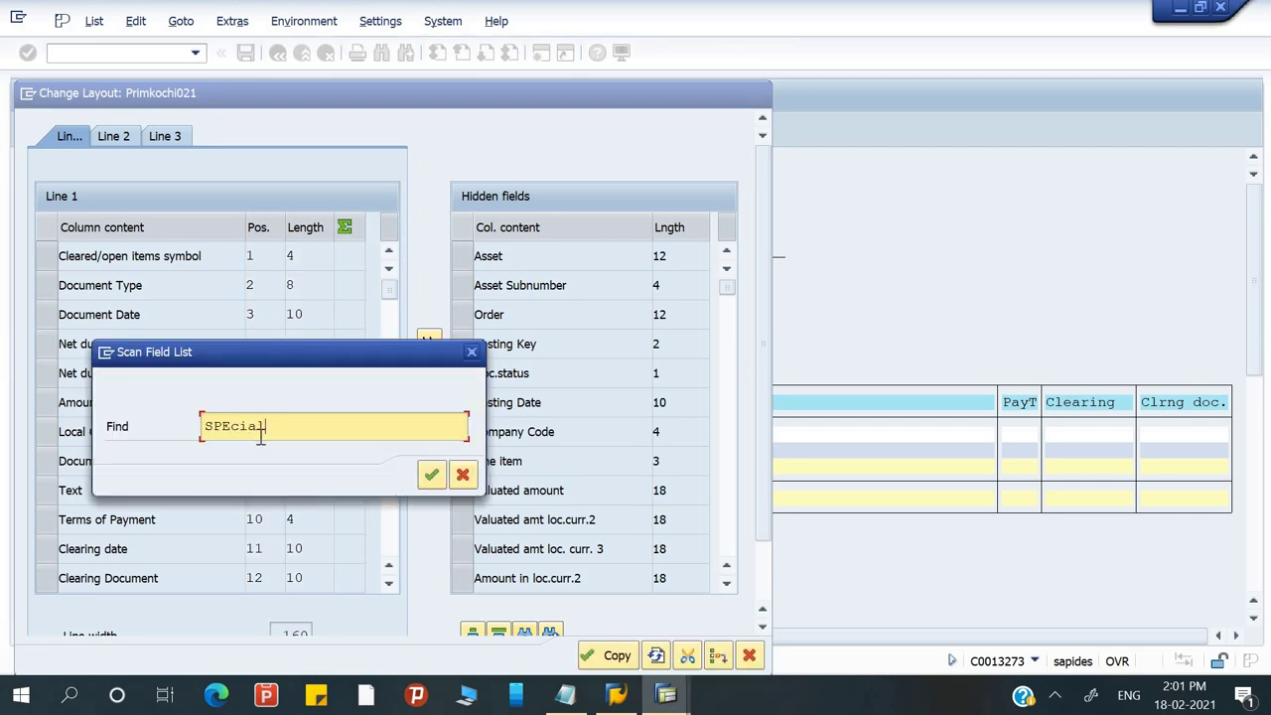
pyautogui.click(431, 475)
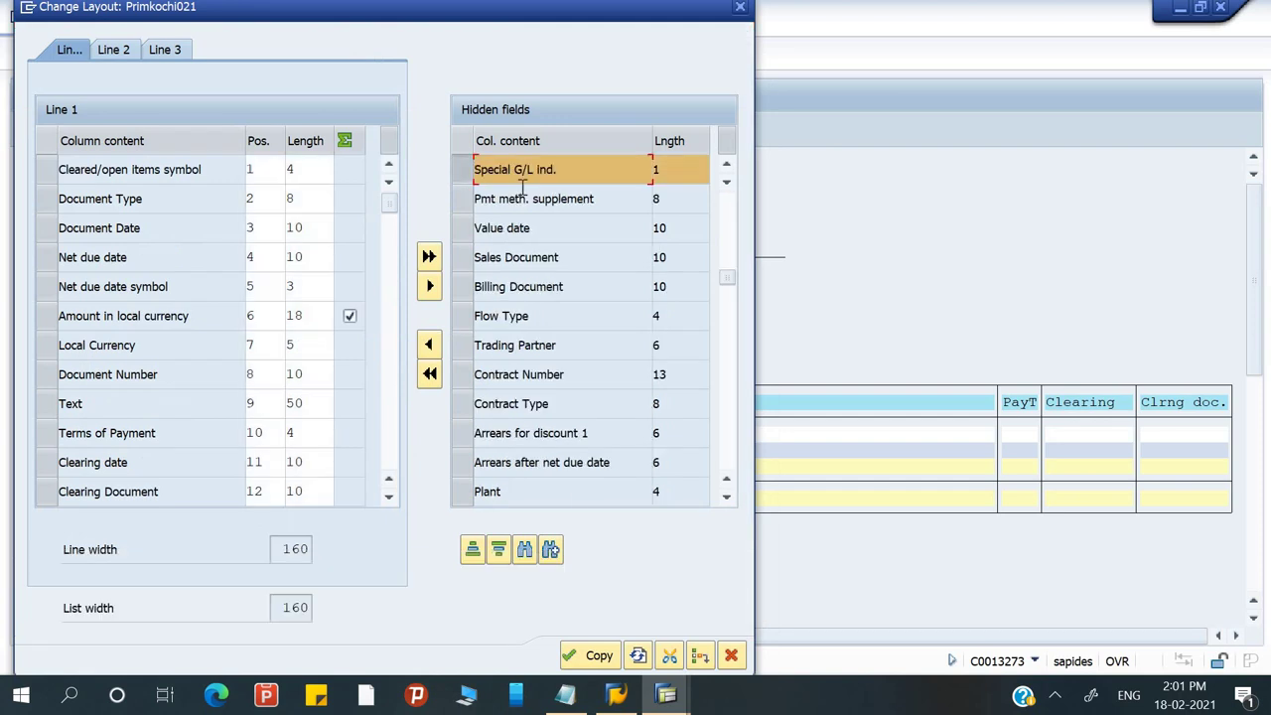
pyautogui.click(429, 344)
pyautogui.press('Return')
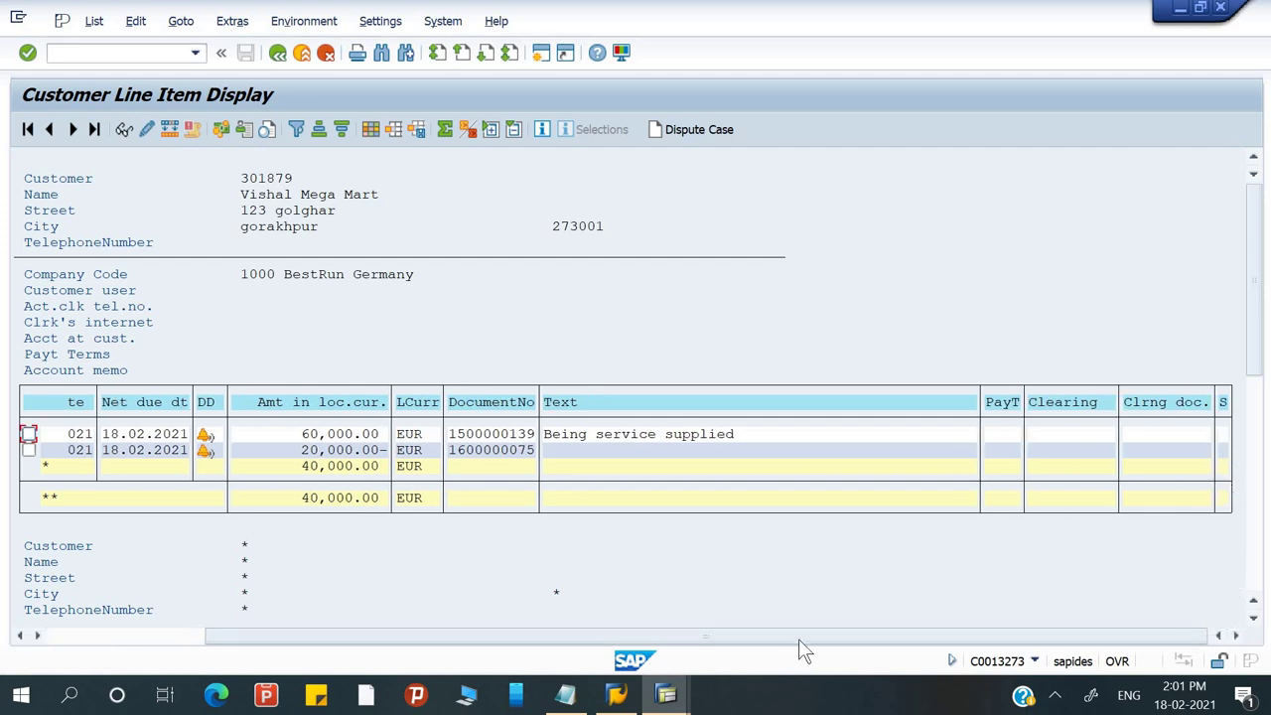
pyautogui.moveTo(798, 638); pyautogui.dragTo(439, 666)
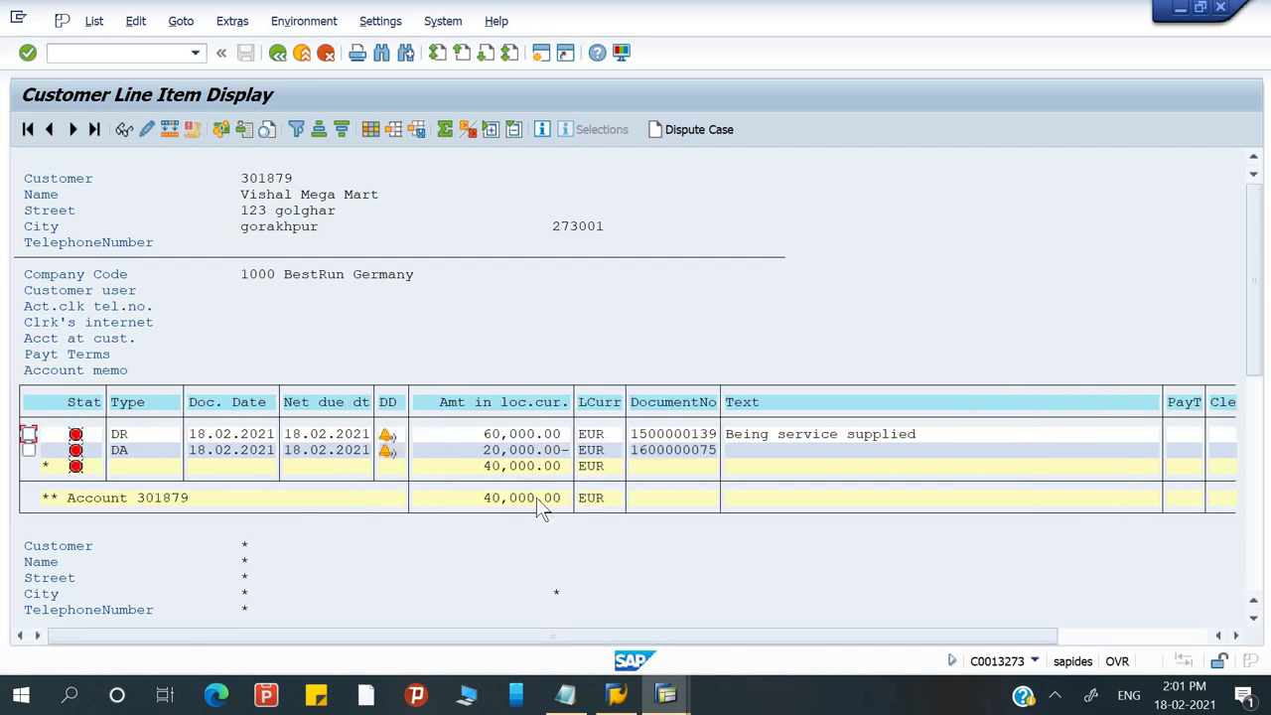
# - Check the step list in Notepad, return to the Clear Customer Down Payment session in SAP, and start transaction /nf-28
pyautogui.click(146, 60)
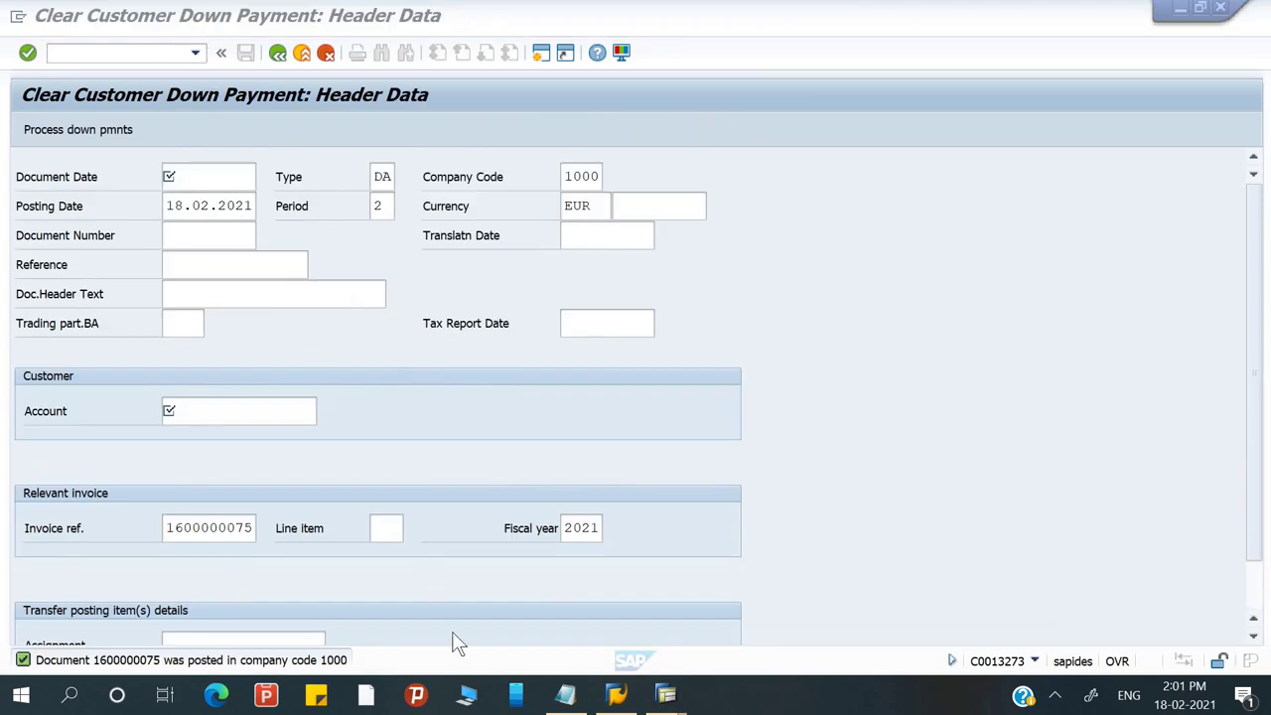
pyautogui.click(566, 695)
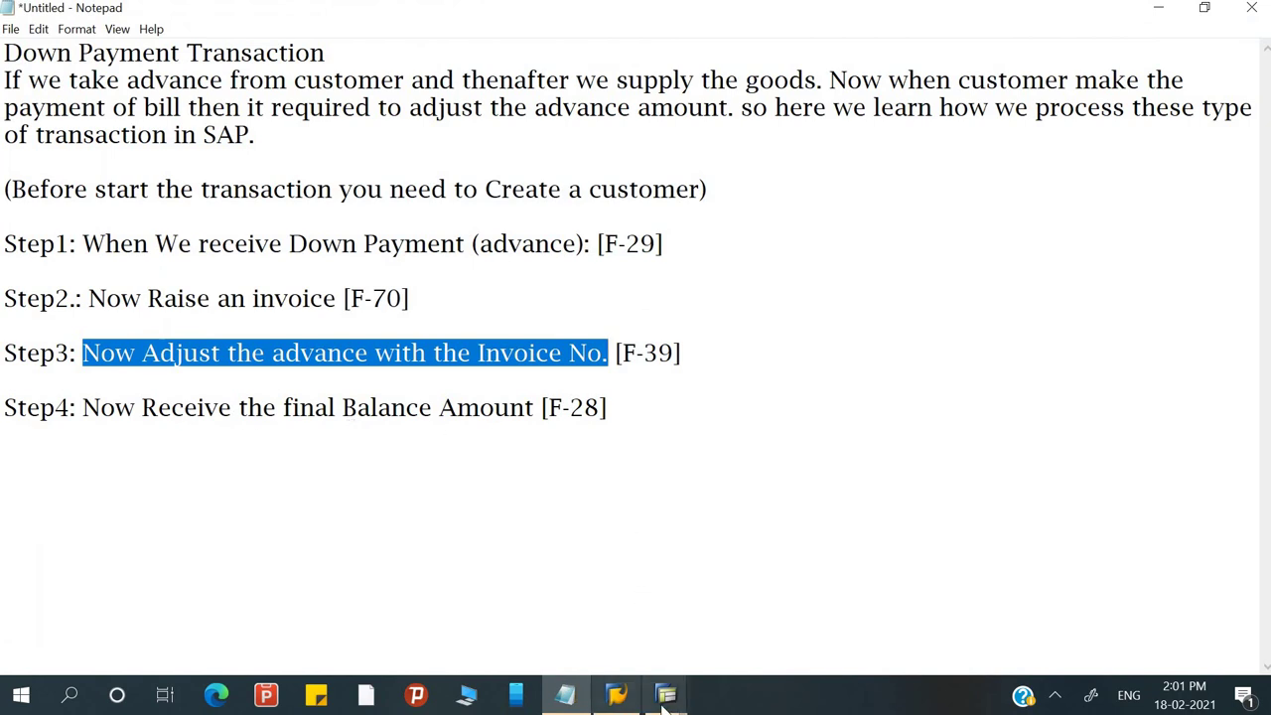
pyautogui.moveTo(665, 696)
pyautogui.click(617, 640)
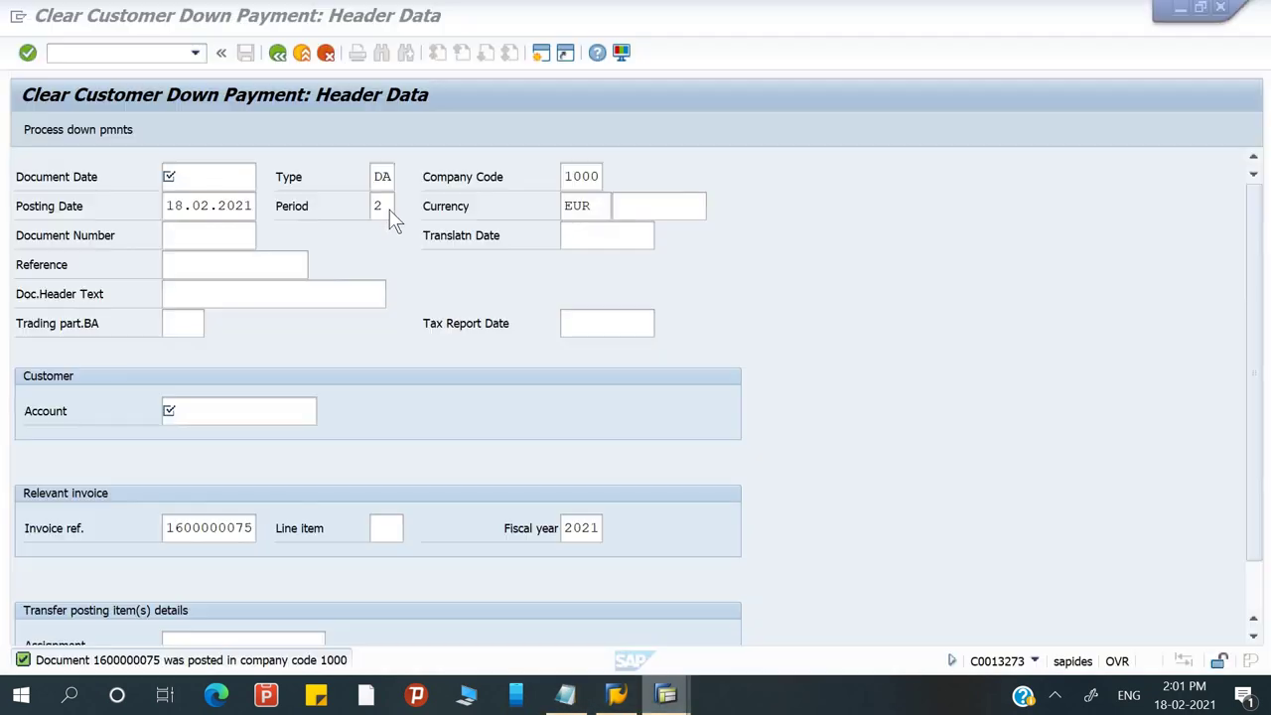
pyautogui.click(141, 55)
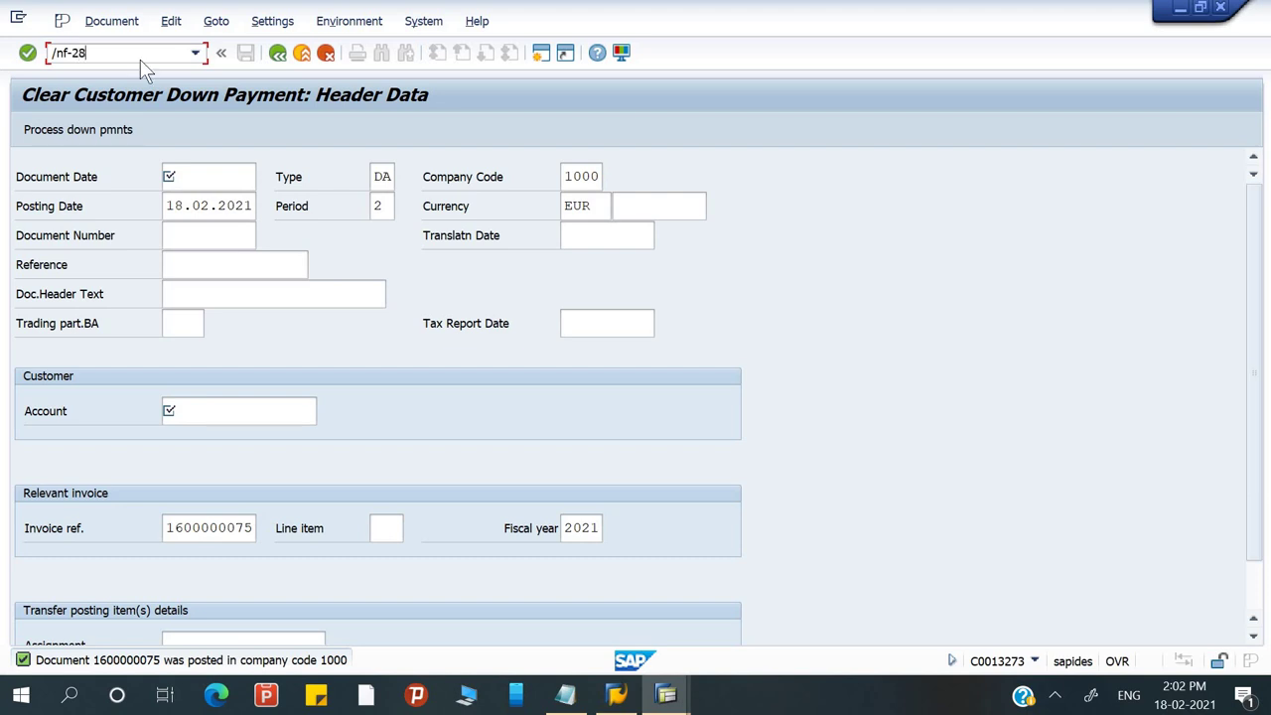
pyautogui.press('Return')
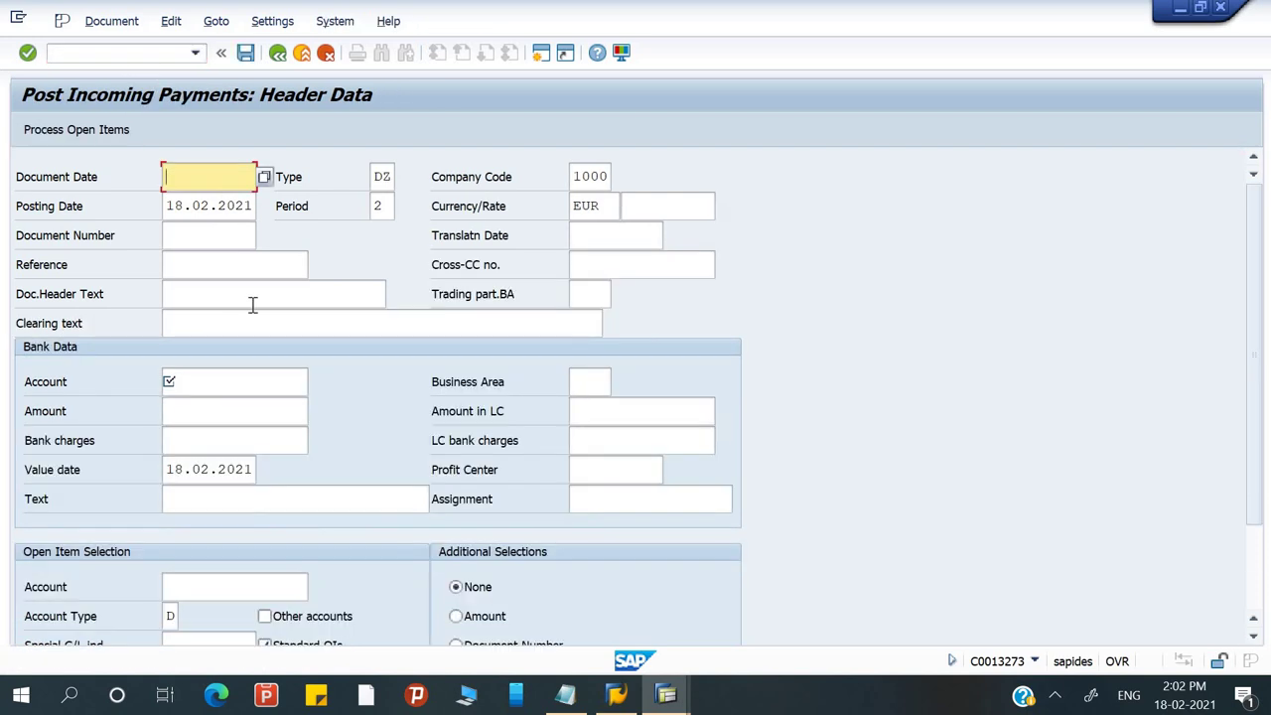
# - Set the incoming payment's document date to 18.02.21 and its document header text to "Final Payment"
pyautogui.write('18')
pyautogui.press('Down')
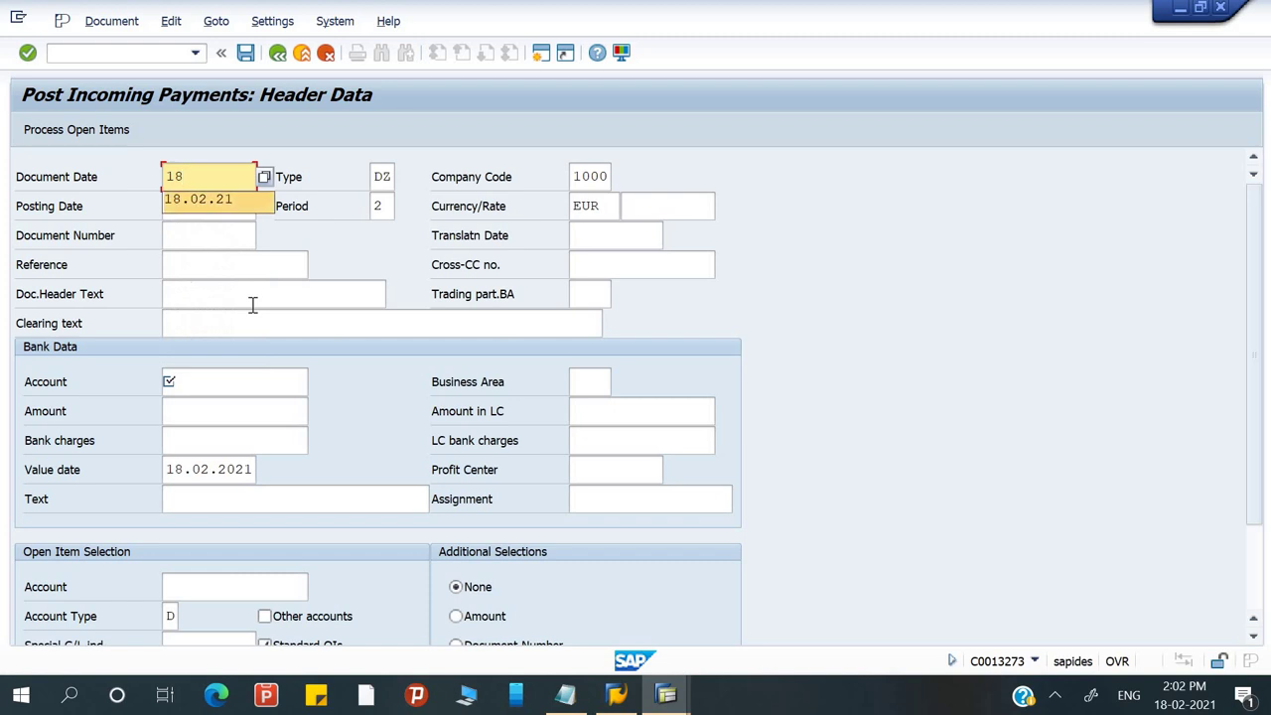
pyautogui.press('Tab')
pyautogui.press('Tab')
pyautogui.press('Tab')
pyautogui.press('Tab')
pyautogui.press('Tab')
pyautogui.press('Tab')
pyautogui.press('Tab')
pyautogui.press('Tab')
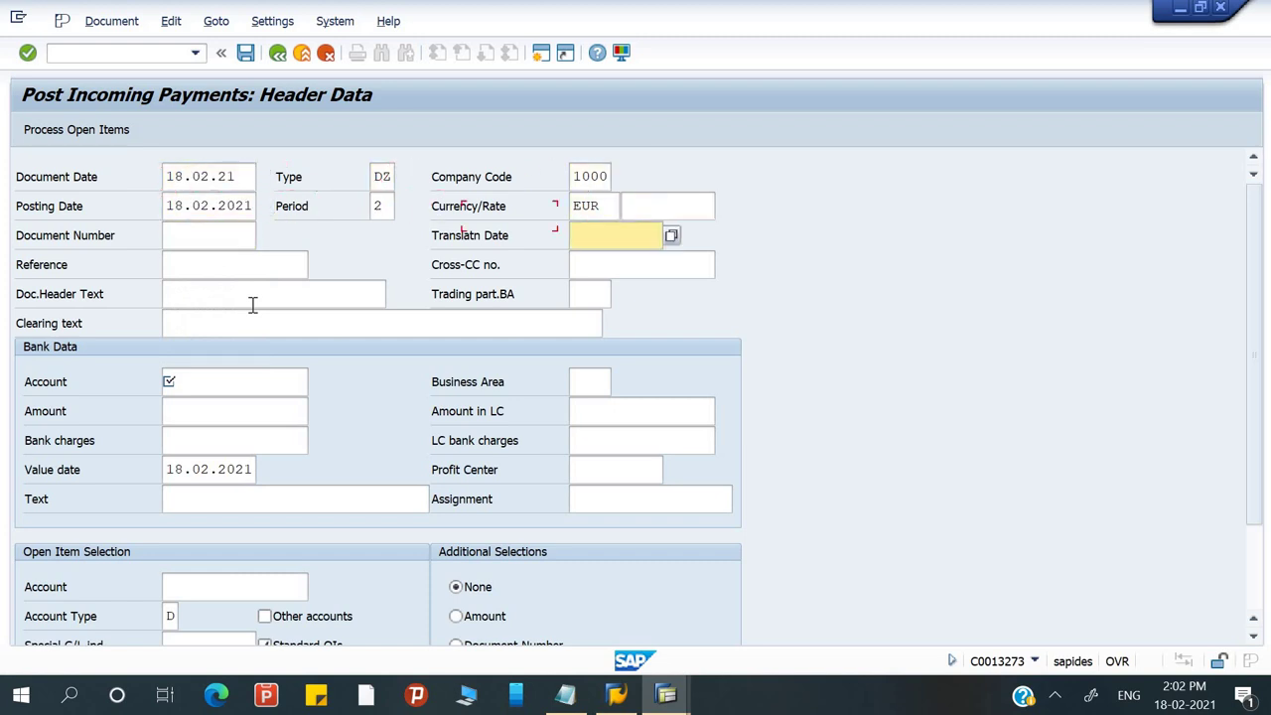
pyautogui.press('Tab')
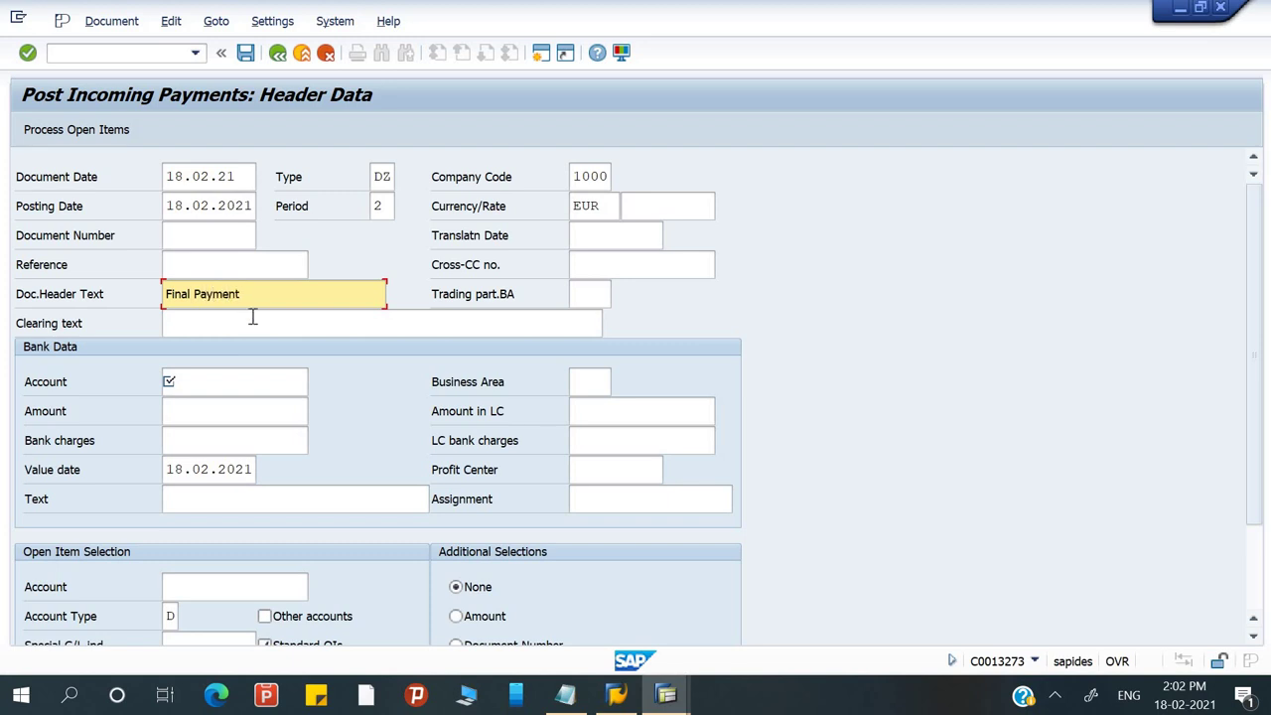
# - Enter "Receive all due" as the clearing text
pyautogui.click(252, 322)
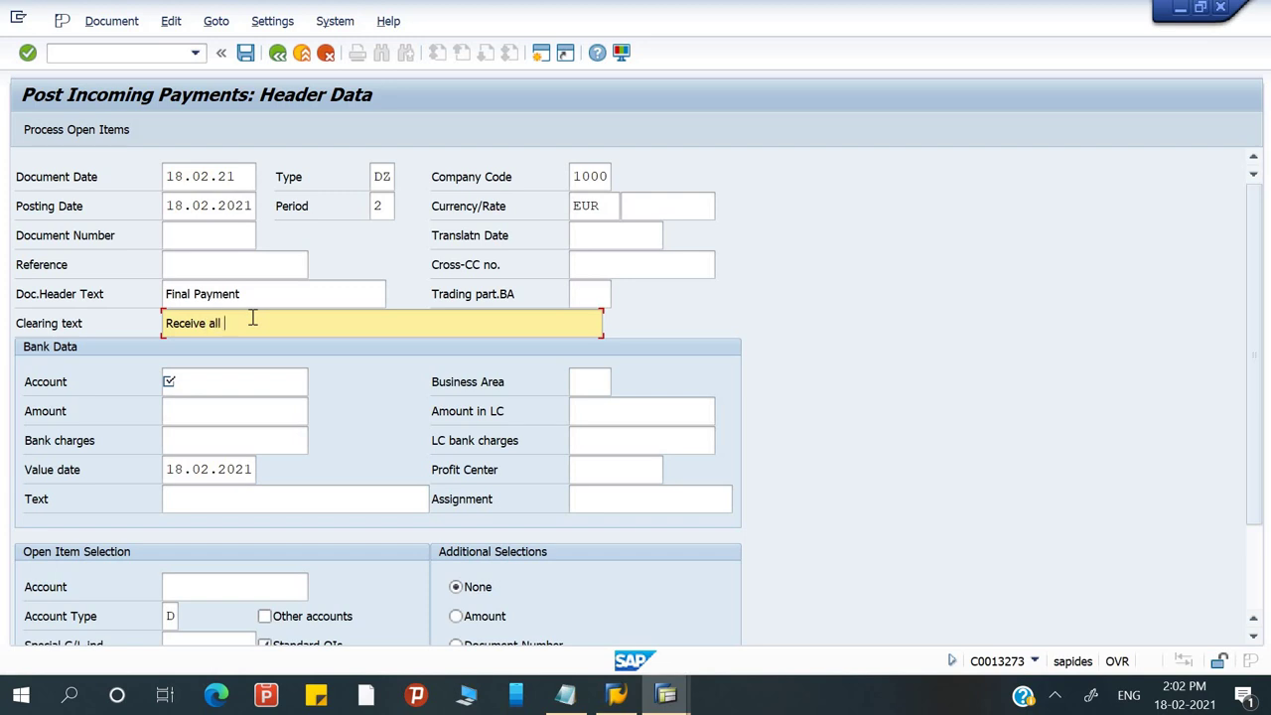
pyautogui.press('Tab')
pyautogui.press('Tab')
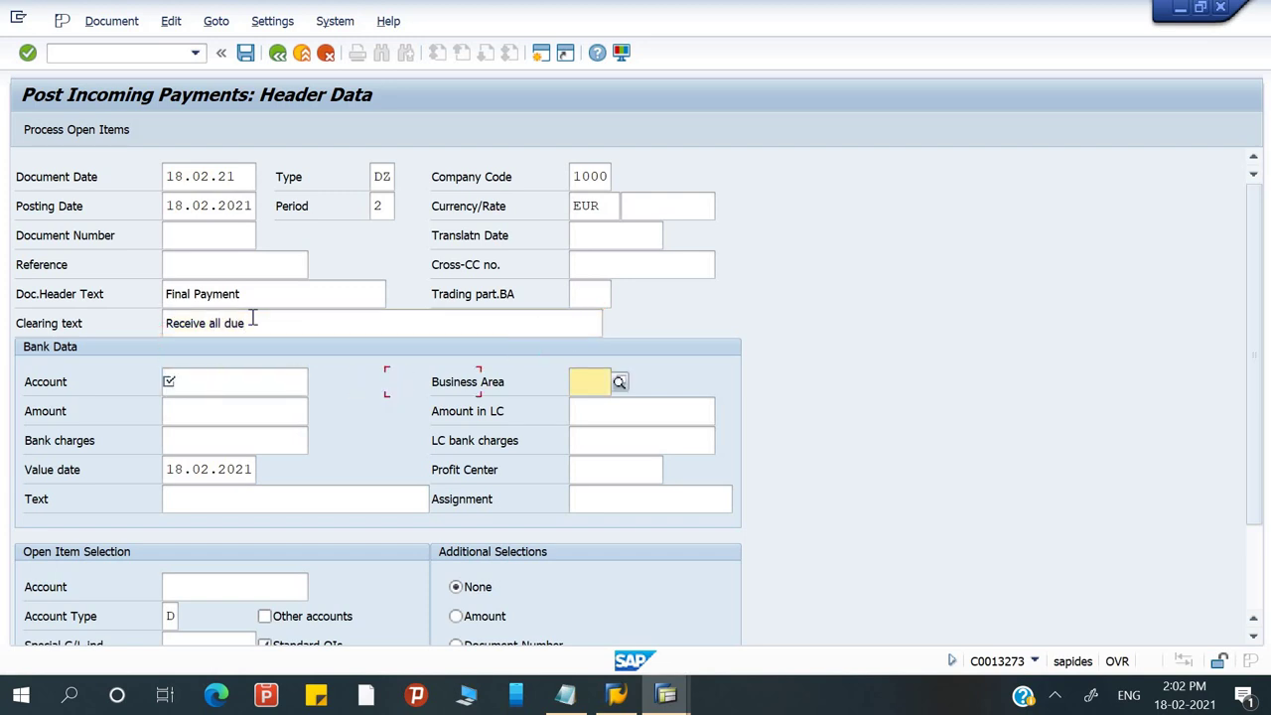
# - Enter the bank account number and an amount of 40000 in the bank data
pyautogui.click(279, 391)
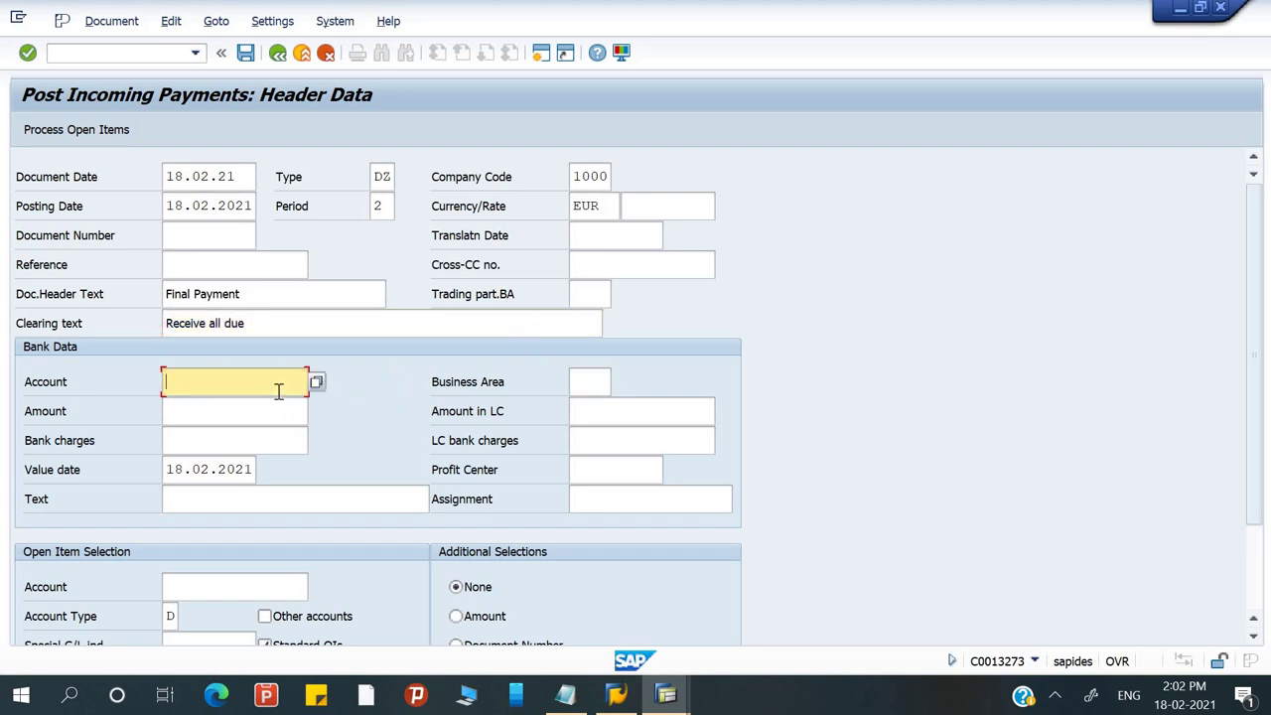
pyautogui.write('113100')
pyautogui.press('Tab')
pyautogui.press('Tab')
pyautogui.press('Tab')
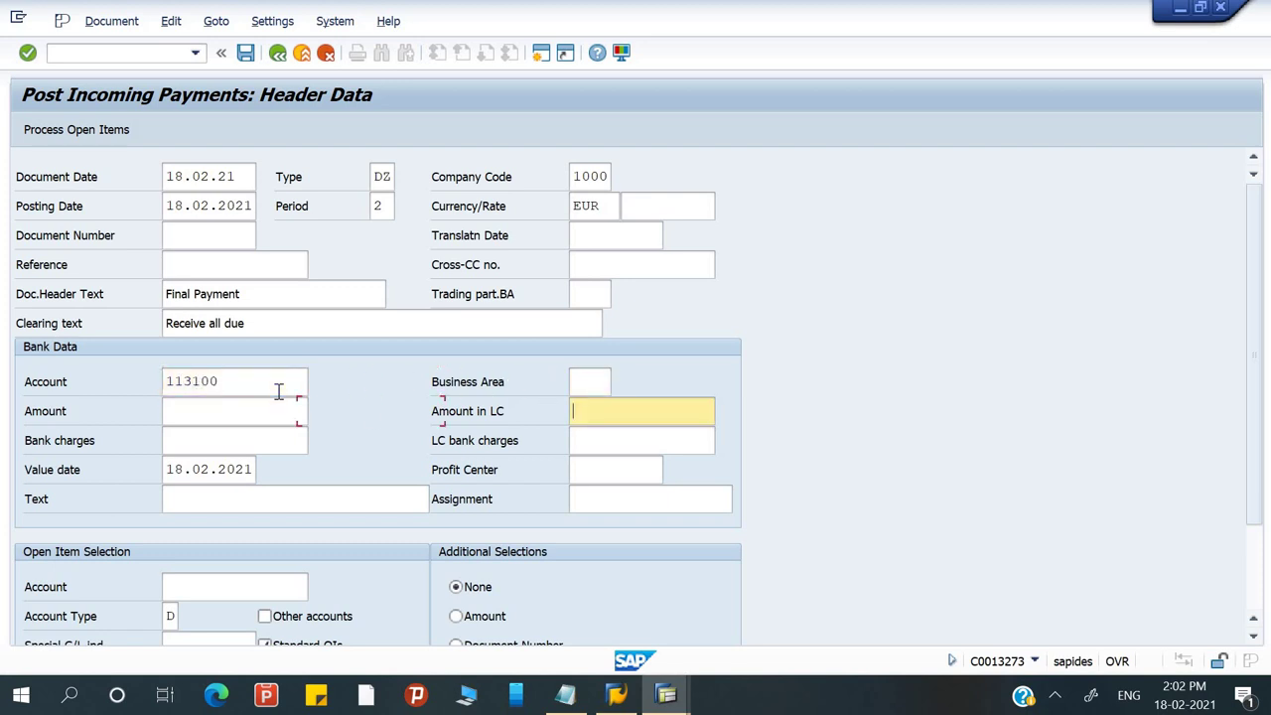
pyautogui.hotkey('shift', 'Tab')
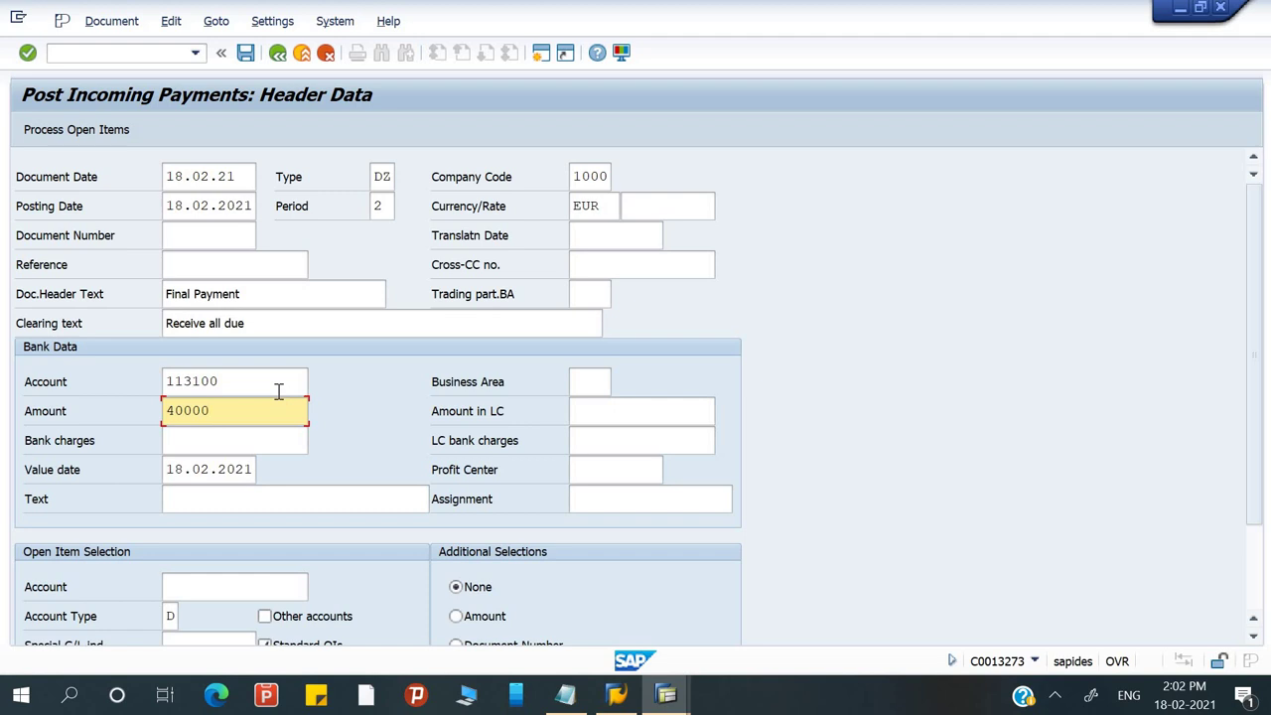
pyautogui.press('Tab')
pyautogui.press('Tab')
pyautogui.press('Tab')
pyautogui.press('Tab')
pyautogui.press('Tab')
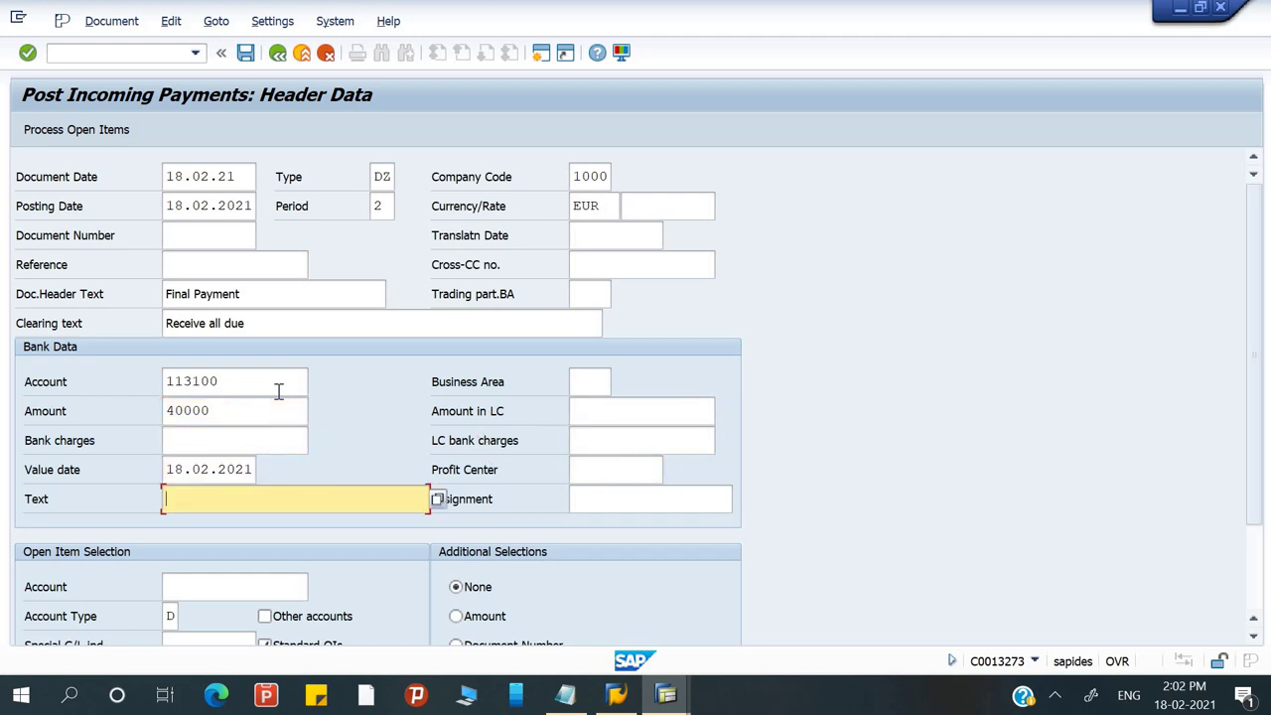
# - Copy the clearing text "Receive all due" into the text field of the bank data
pyautogui.click(273, 316)
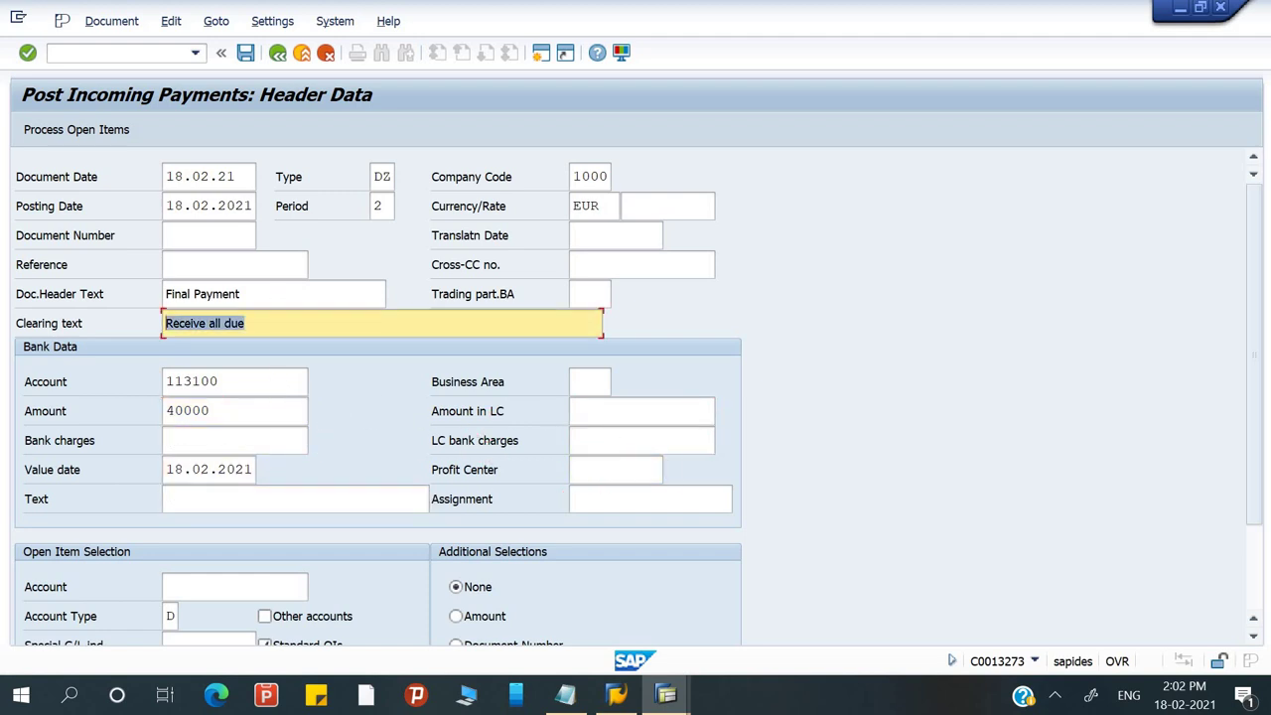
pyautogui.hotkey('ctrl', 'c')
pyautogui.click(299, 499)
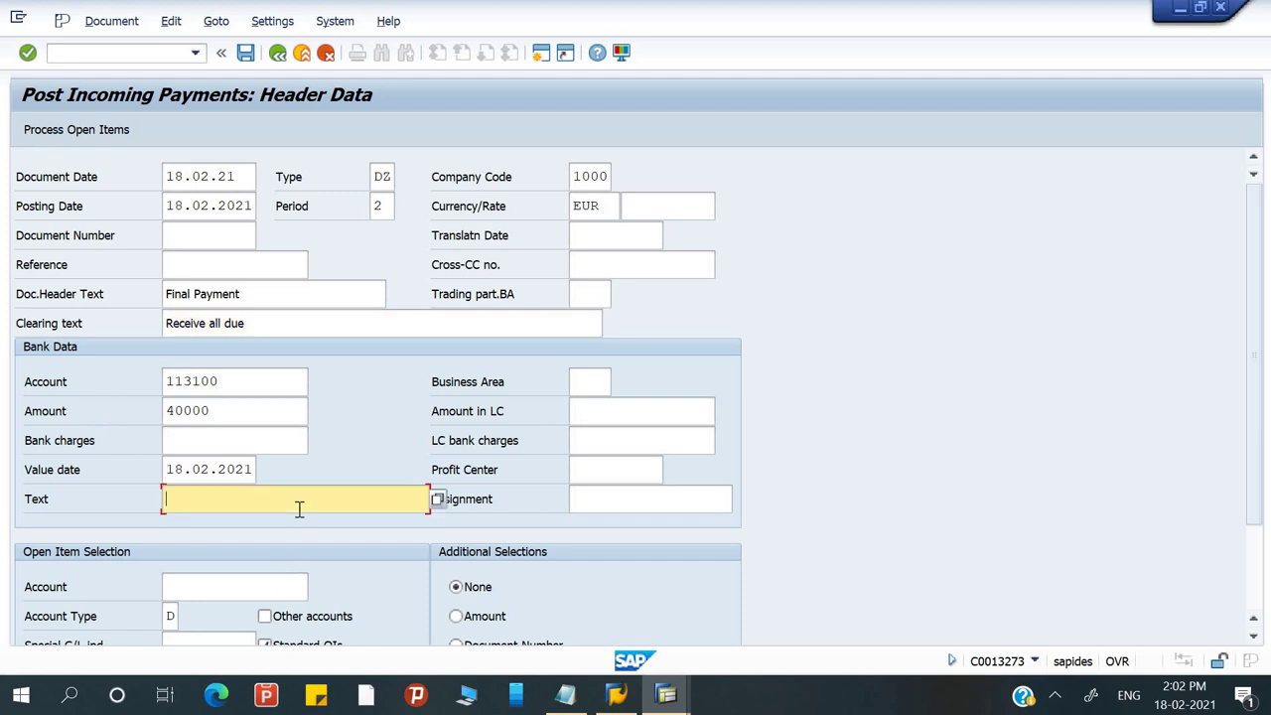
pyautogui.hotkey('ctrl', 'v')
# - For the open item selection, search the customers by search term "deep" and country IN, and choose Vishal Mega Mart as the account
pyautogui.click(270, 586)
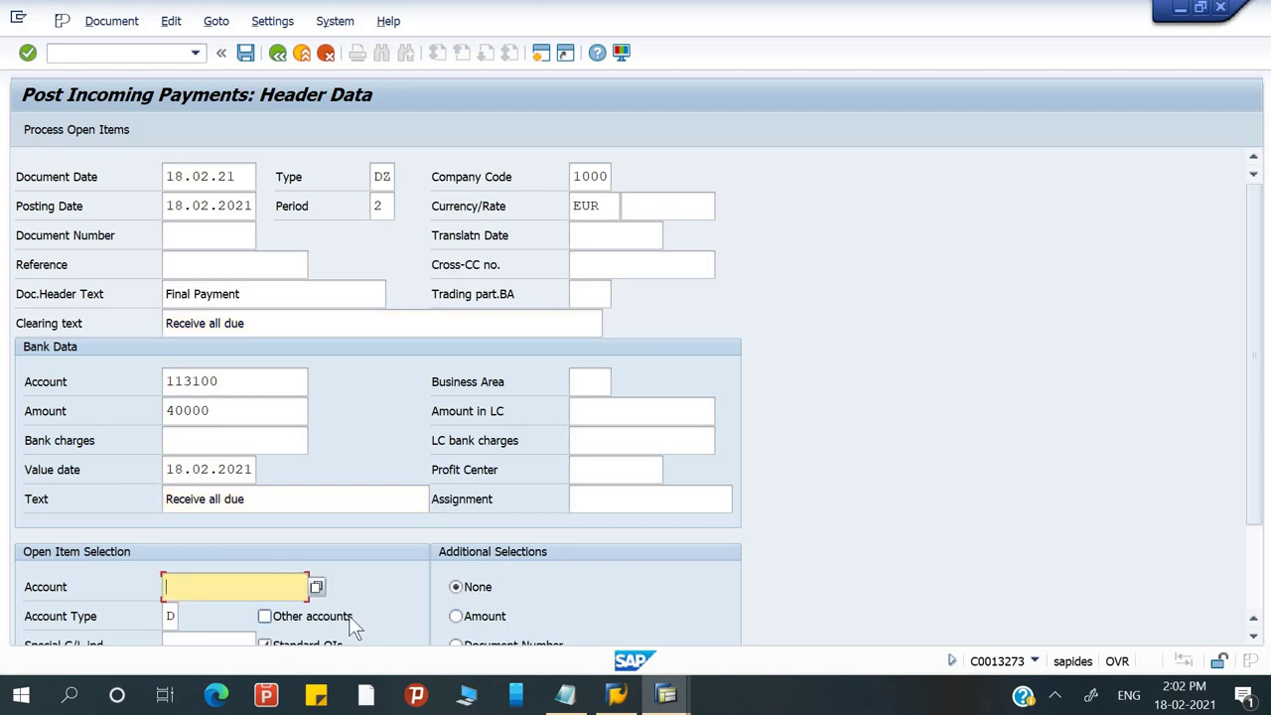
pyautogui.press('Return')
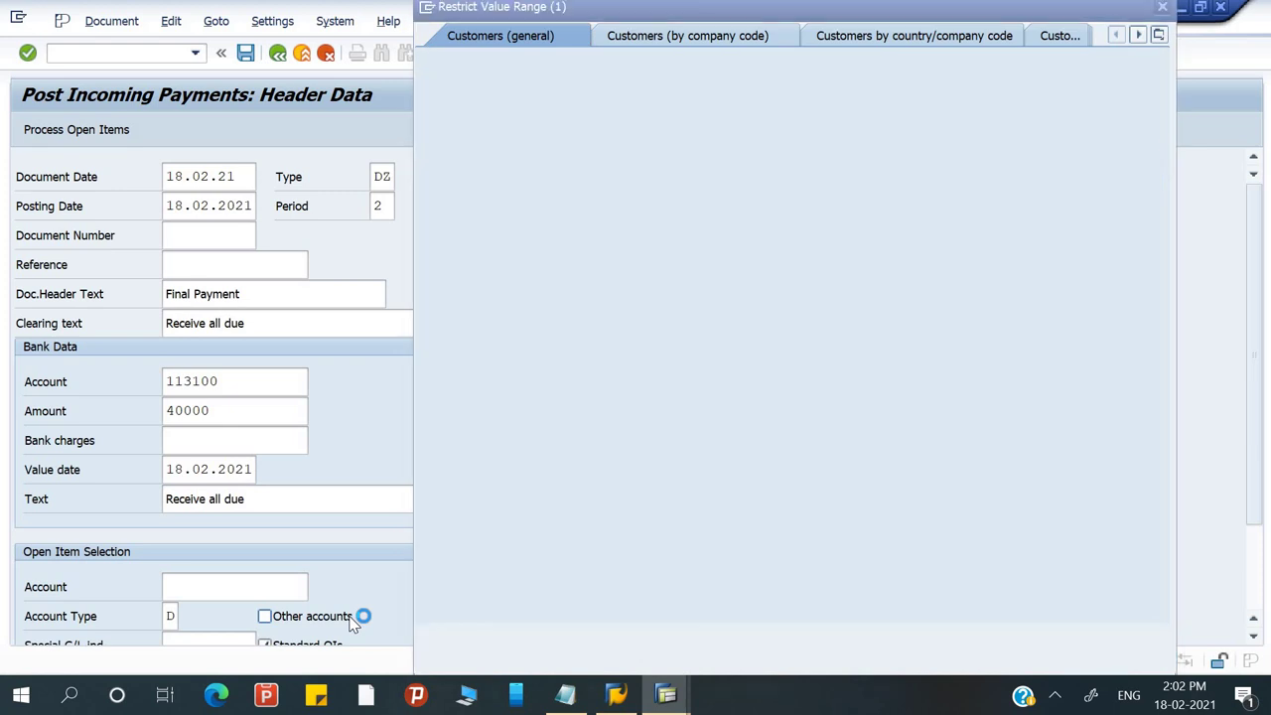
pyautogui.write('d')
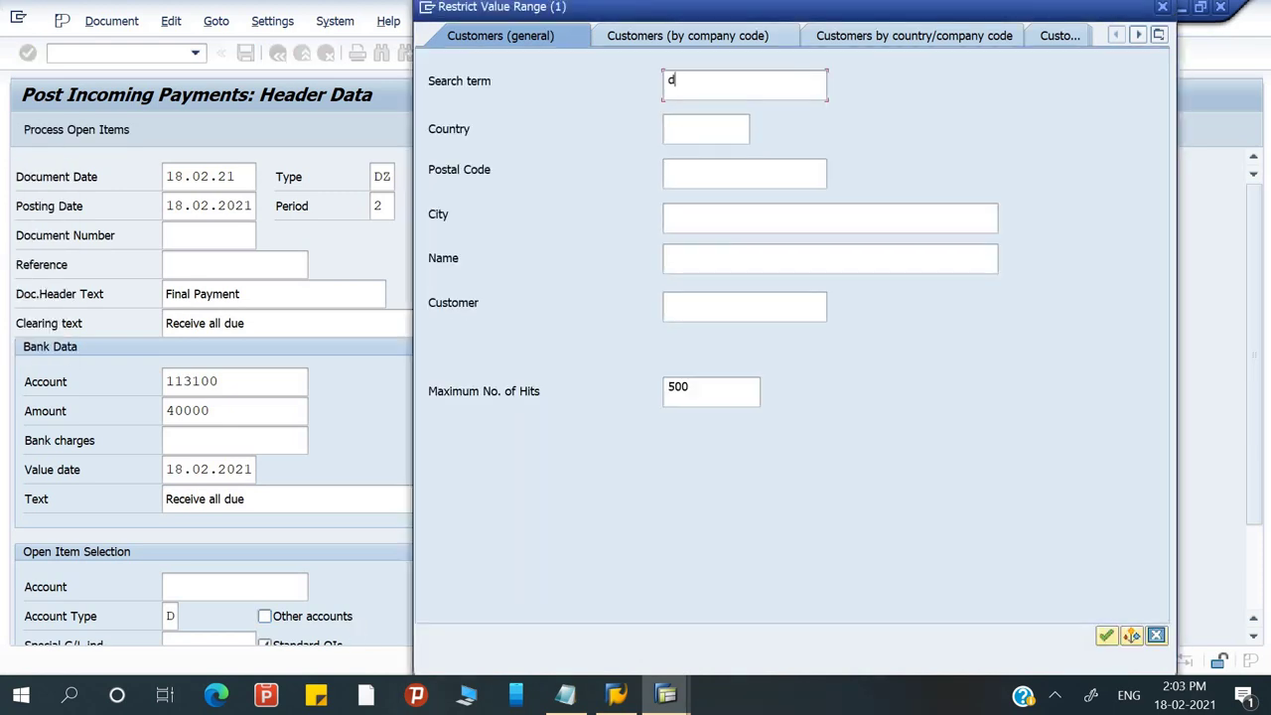
pyautogui.write('eep')
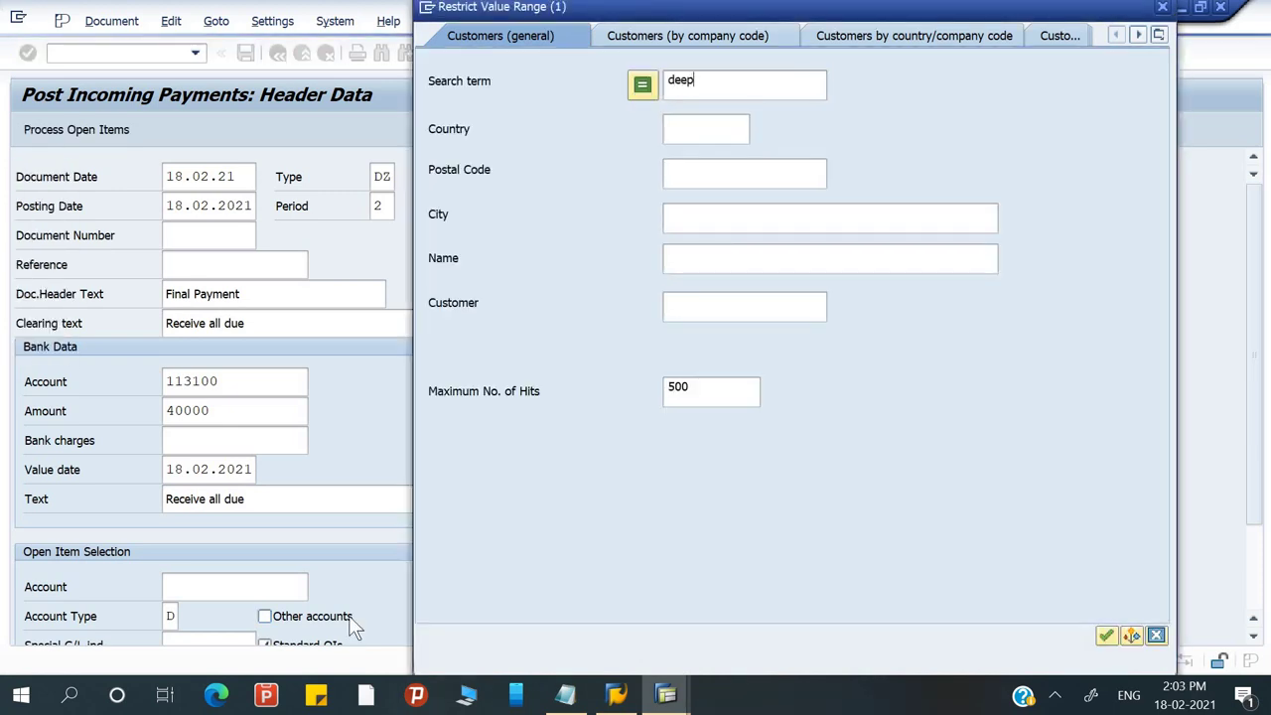
pyautogui.press('Return')
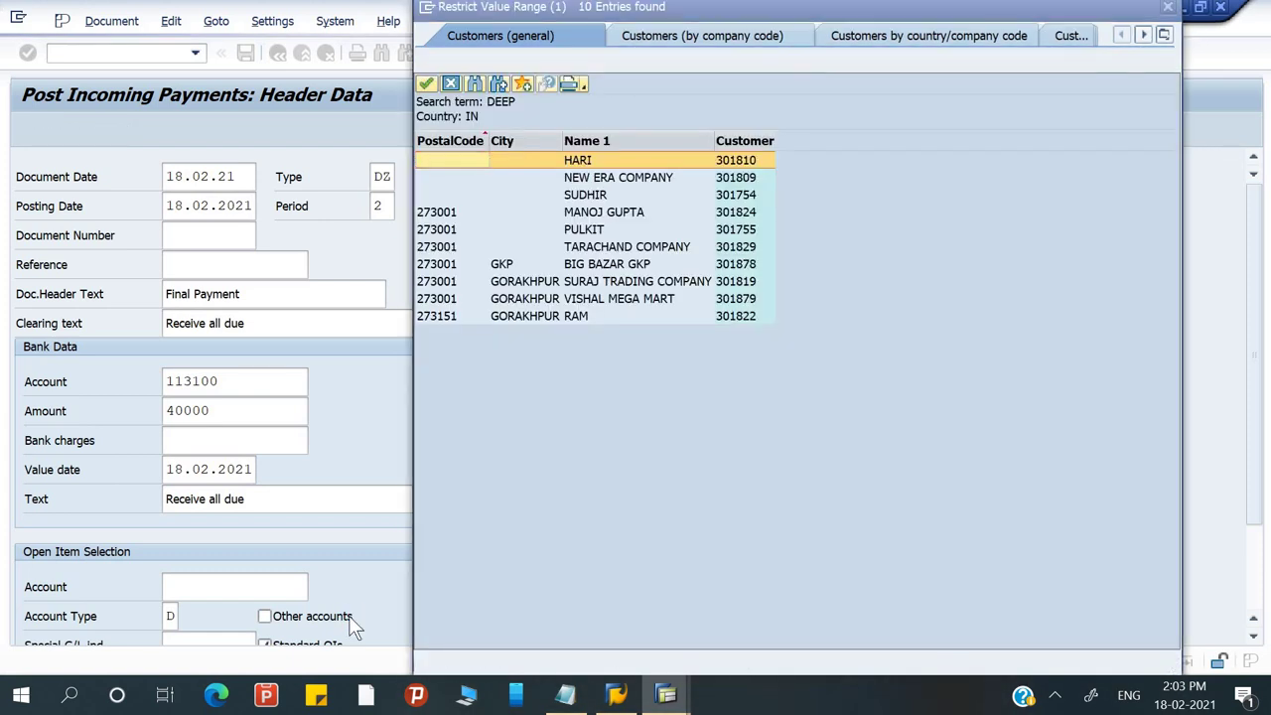
pyautogui.press('Down')
pyautogui.press('Down')
pyautogui.press('Down')
pyautogui.press('Down')
pyautogui.press('Down')
pyautogui.press('Down')
pyautogui.press('Down')
pyautogui.press('Down')
pyautogui.press('Down')
pyautogui.press('Up')
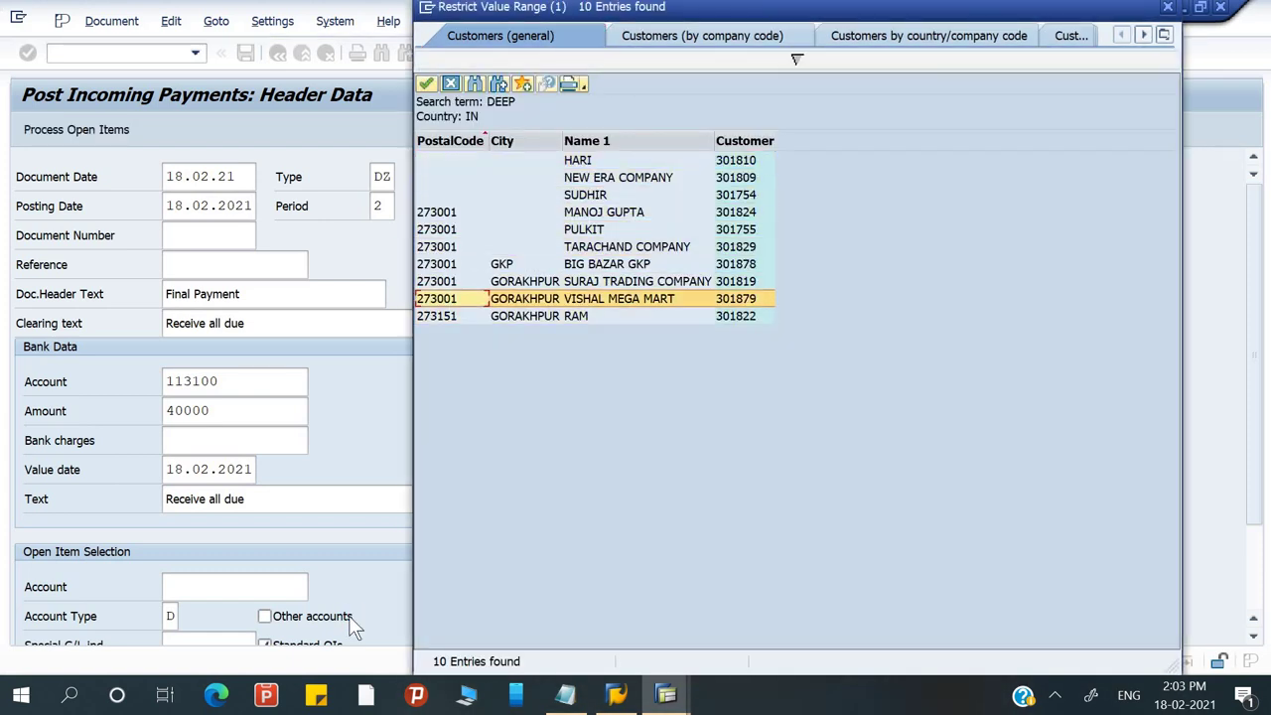
pyautogui.press('Return')
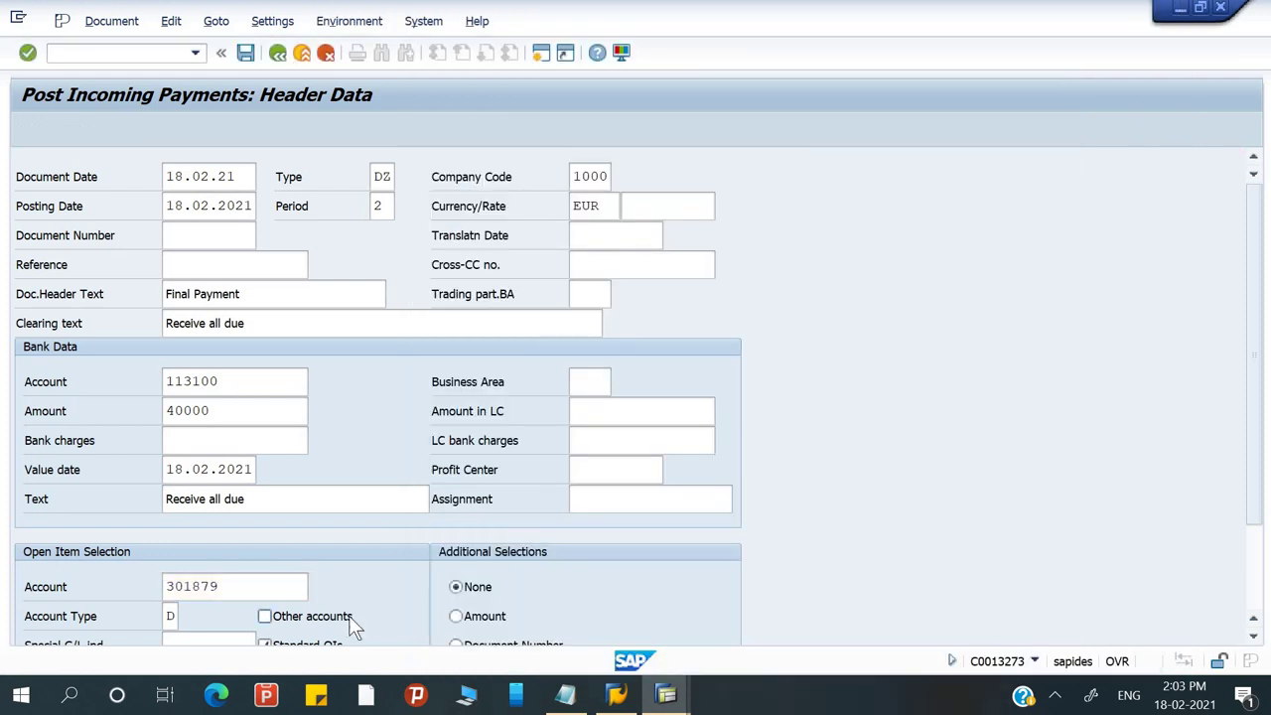
# - Proceed to the customer's open items and post the incoming payment against the 60,000 EUR invoice and the 20,000 EUR adjusted advance
pyautogui.press('Return')
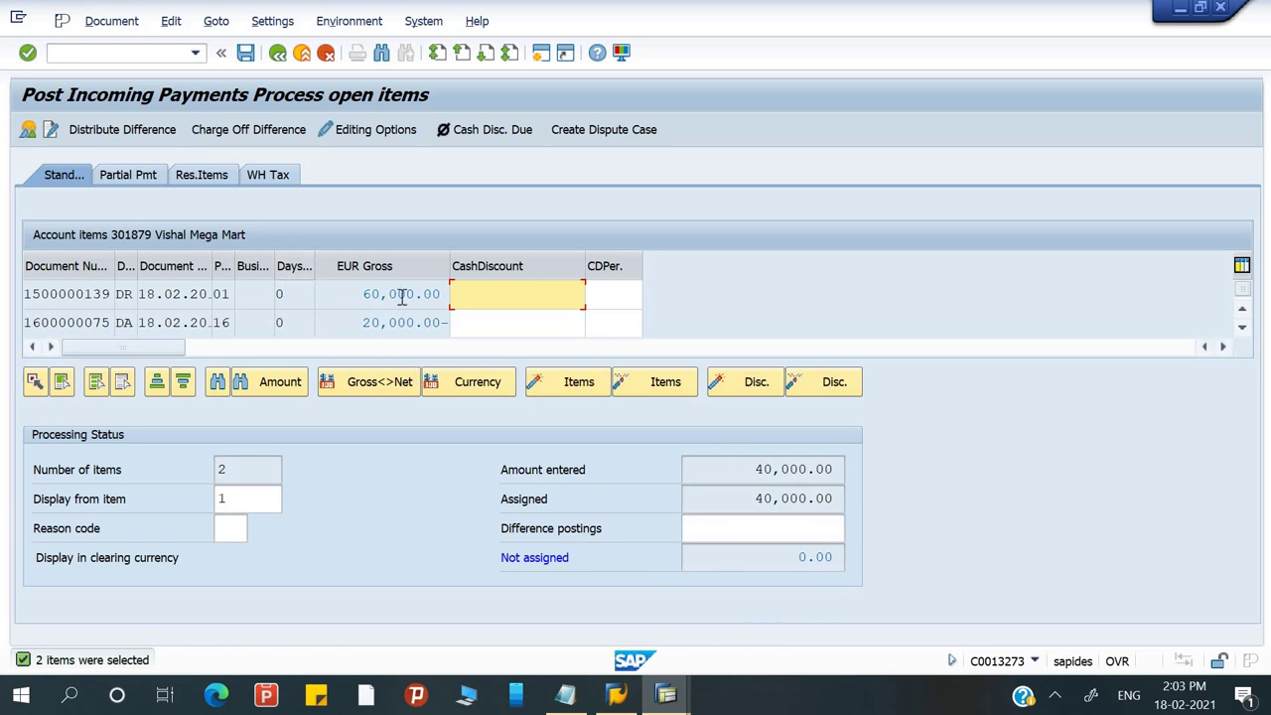
pyautogui.click(246, 54)
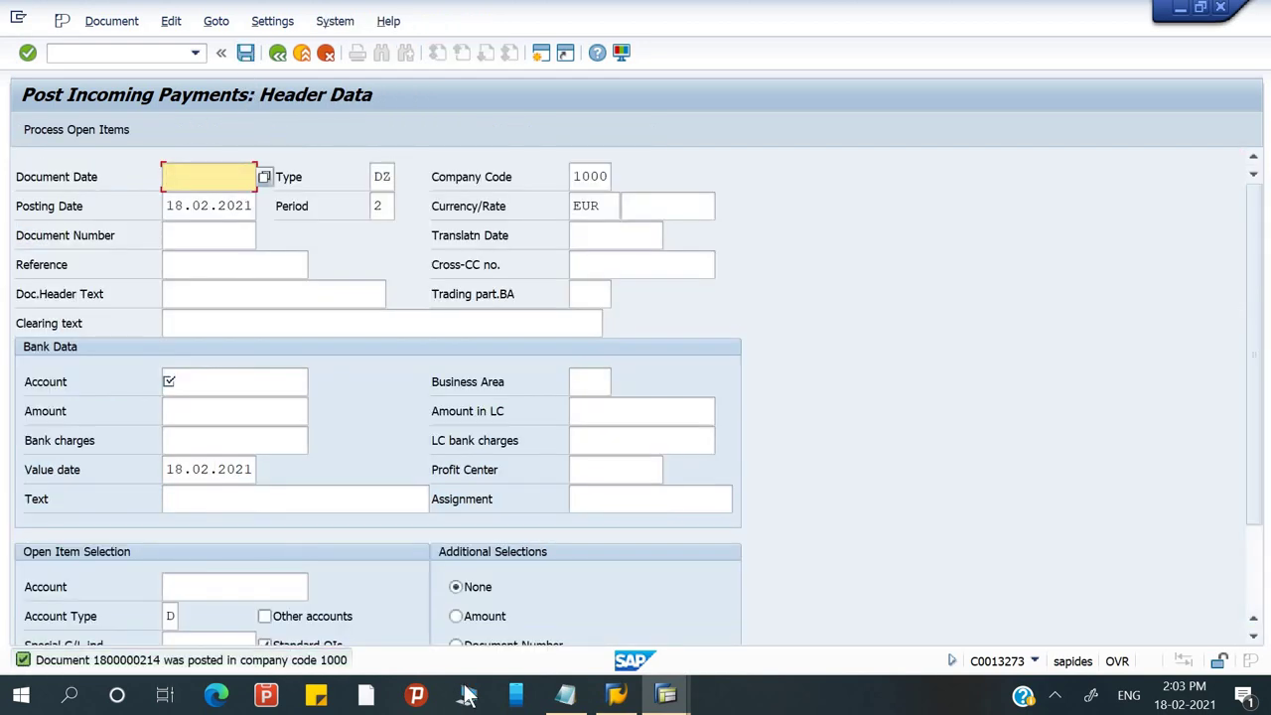
# - Switch to the Customer Line Item Display session and refresh the customer's open items list, closing the information message
pyautogui.moveTo(665, 694)
pyautogui.click(729, 649)
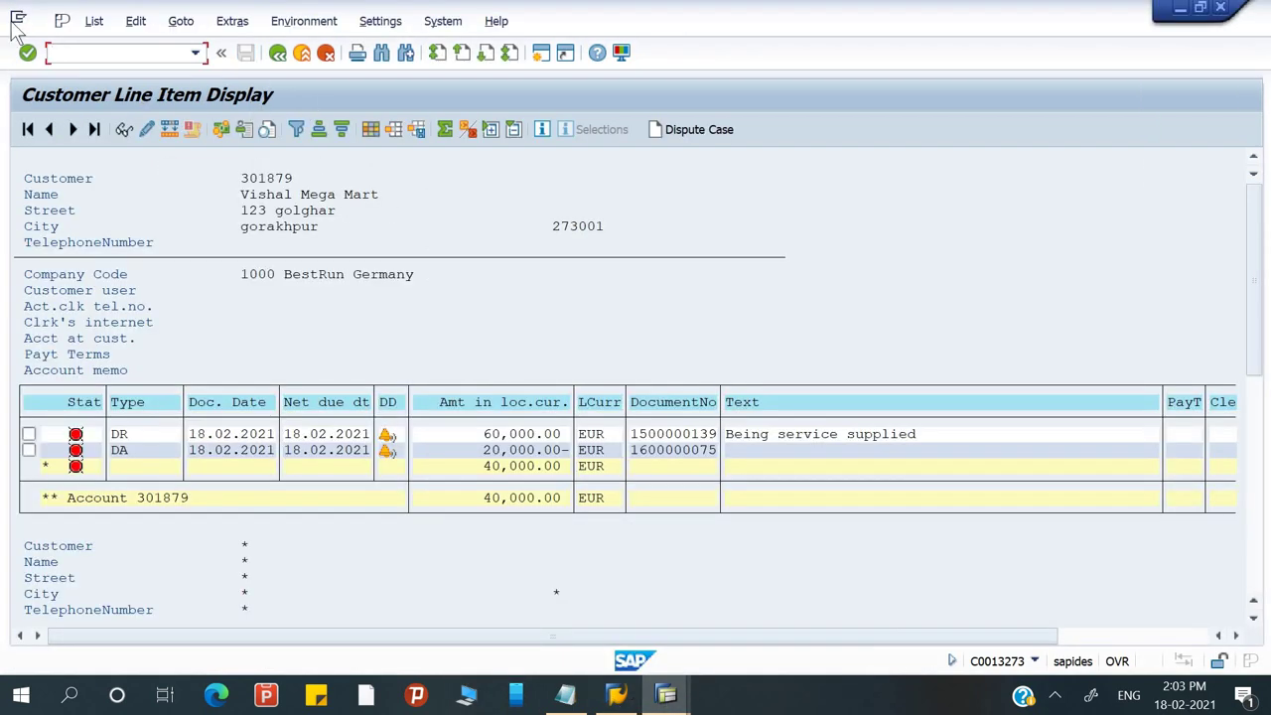
pyautogui.click(94, 20)
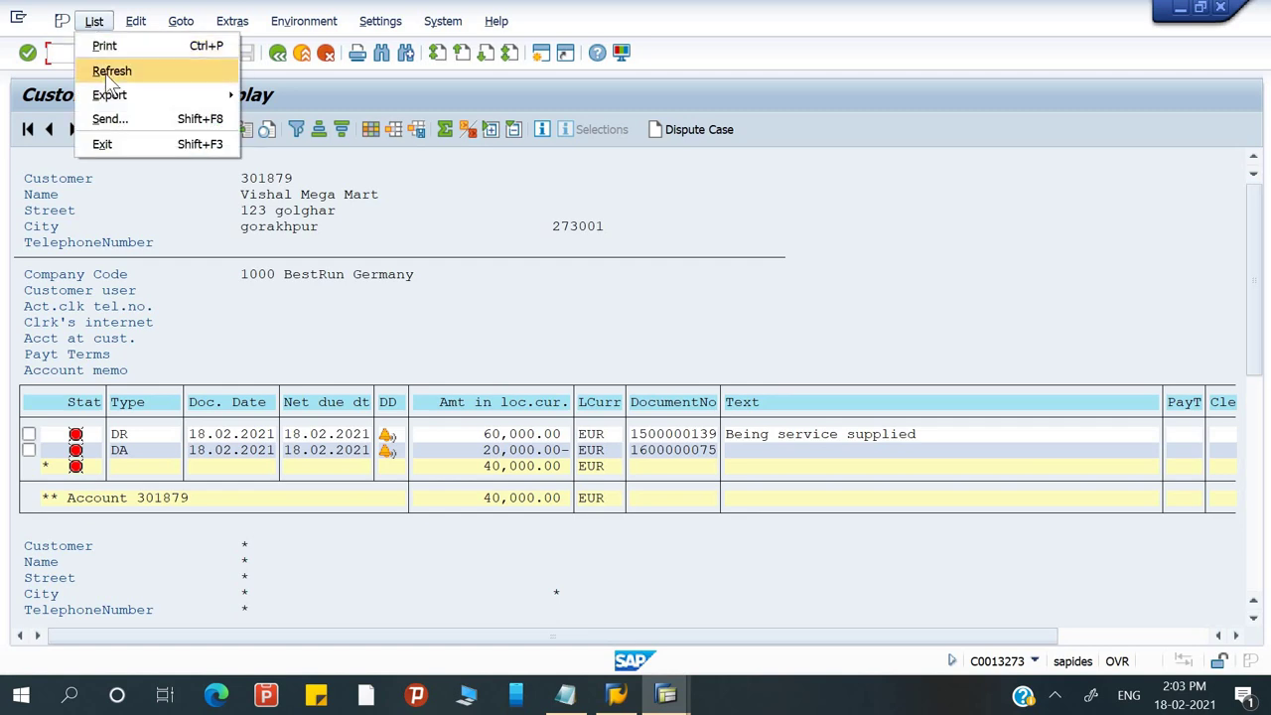
pyautogui.click(112, 71)
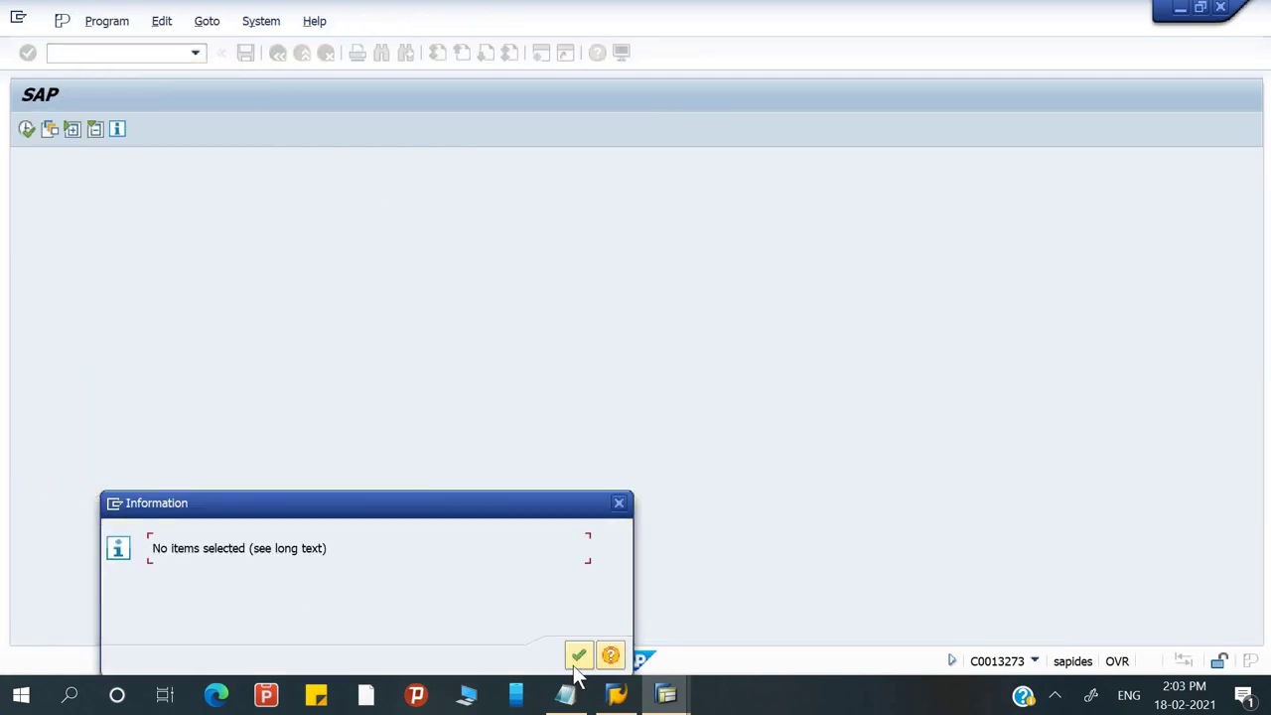
pyautogui.click(576, 661)
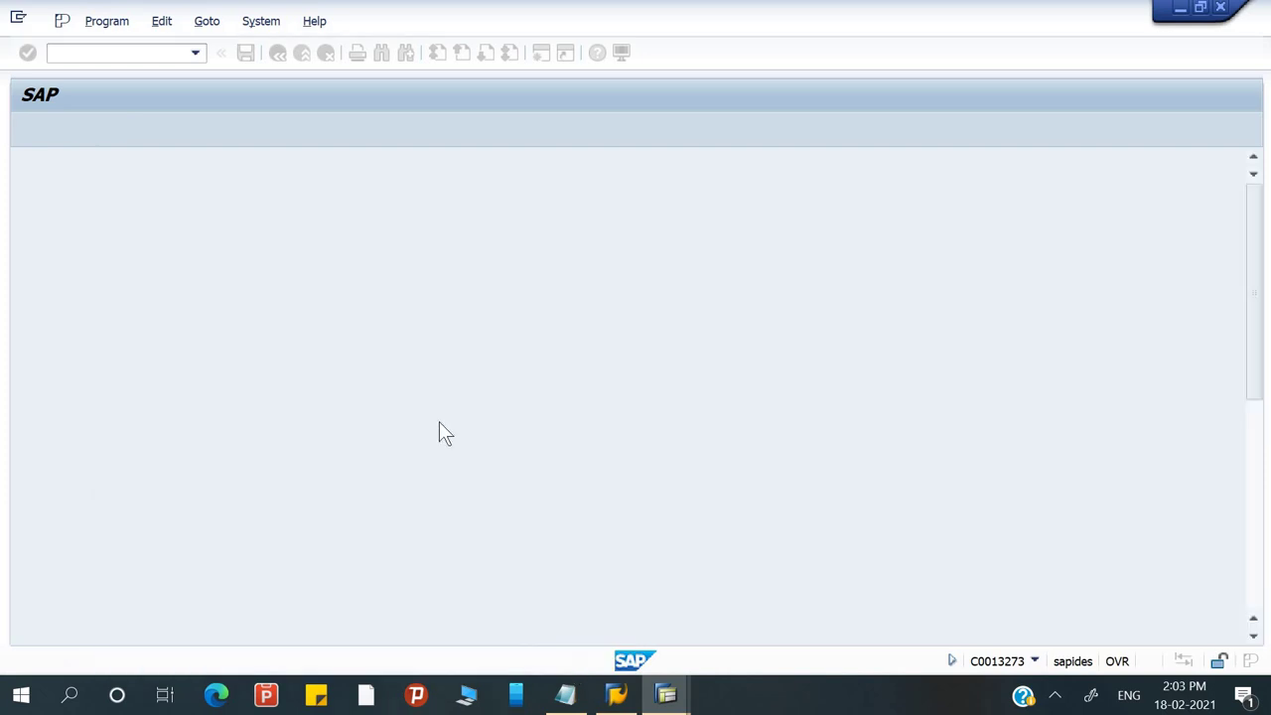
# - Change the line item selection from open items to cleared items and run the report for company code 1000
pyautogui.scroll(-1, 141, 480)
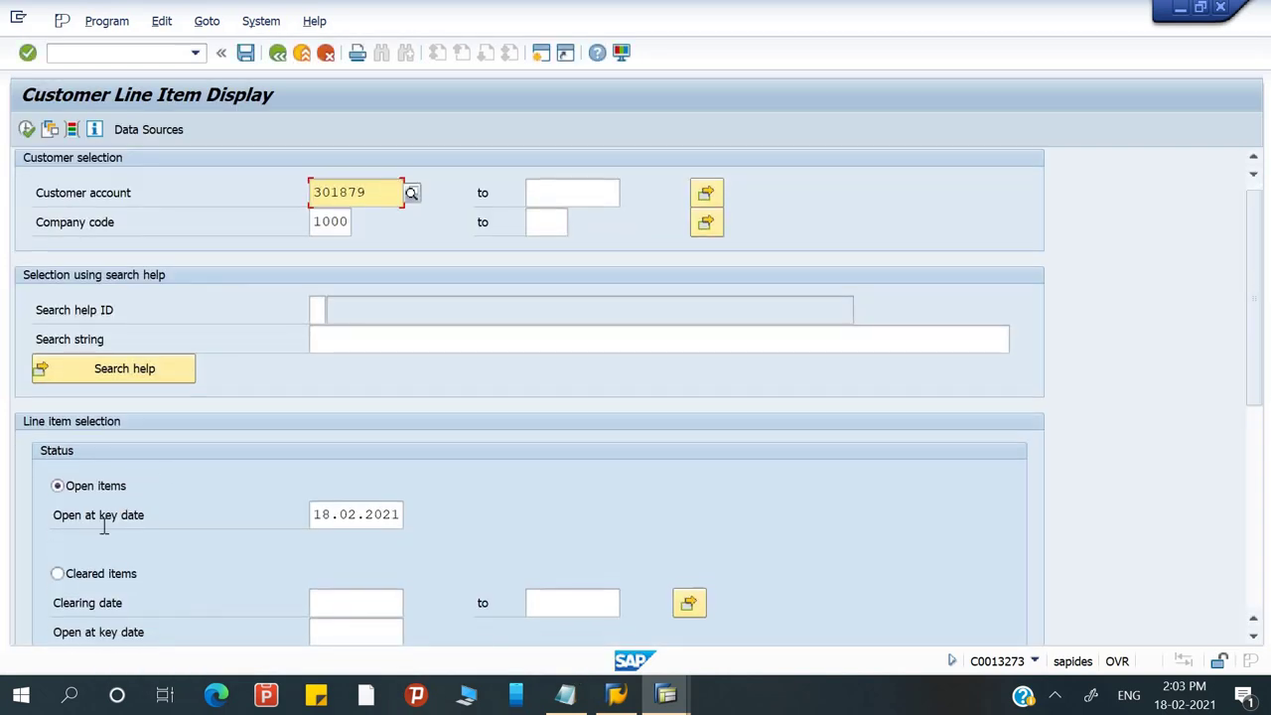
pyautogui.click(91, 573)
pyautogui.click(26, 129)
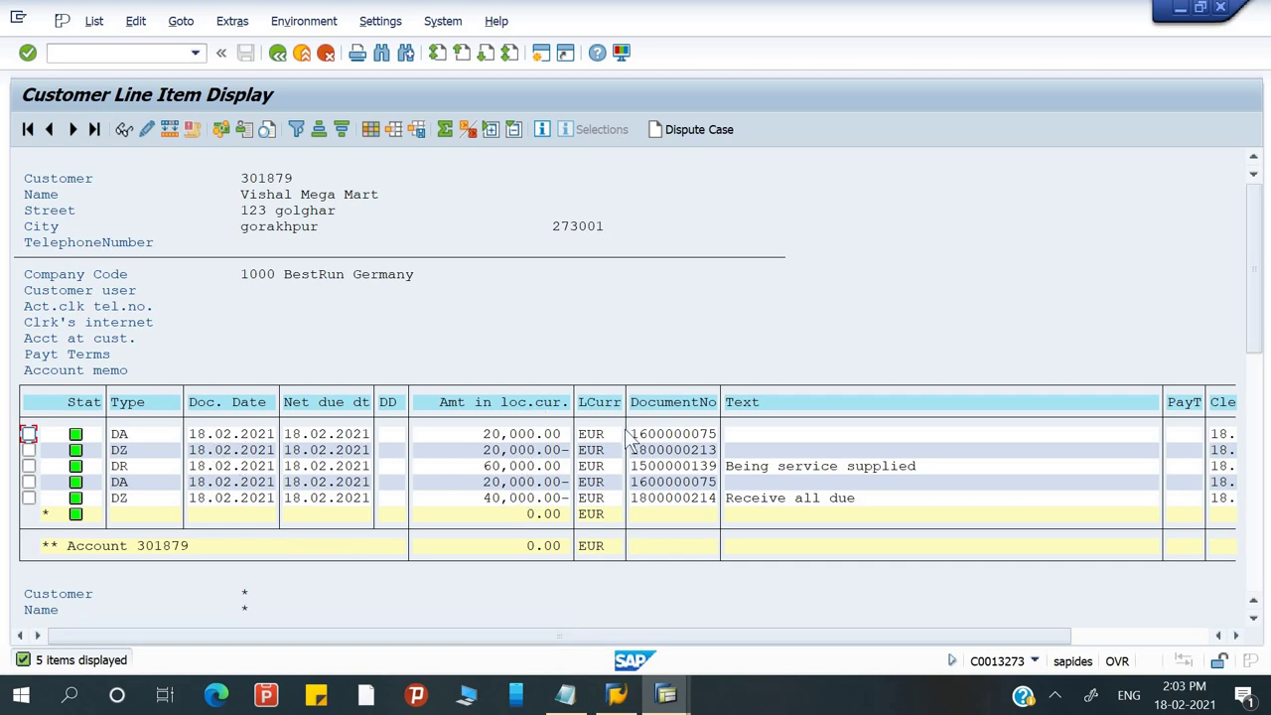
# - Compare the document numbers and amounts of the two DA line items in the cleared items list
pyautogui.click(669, 437)
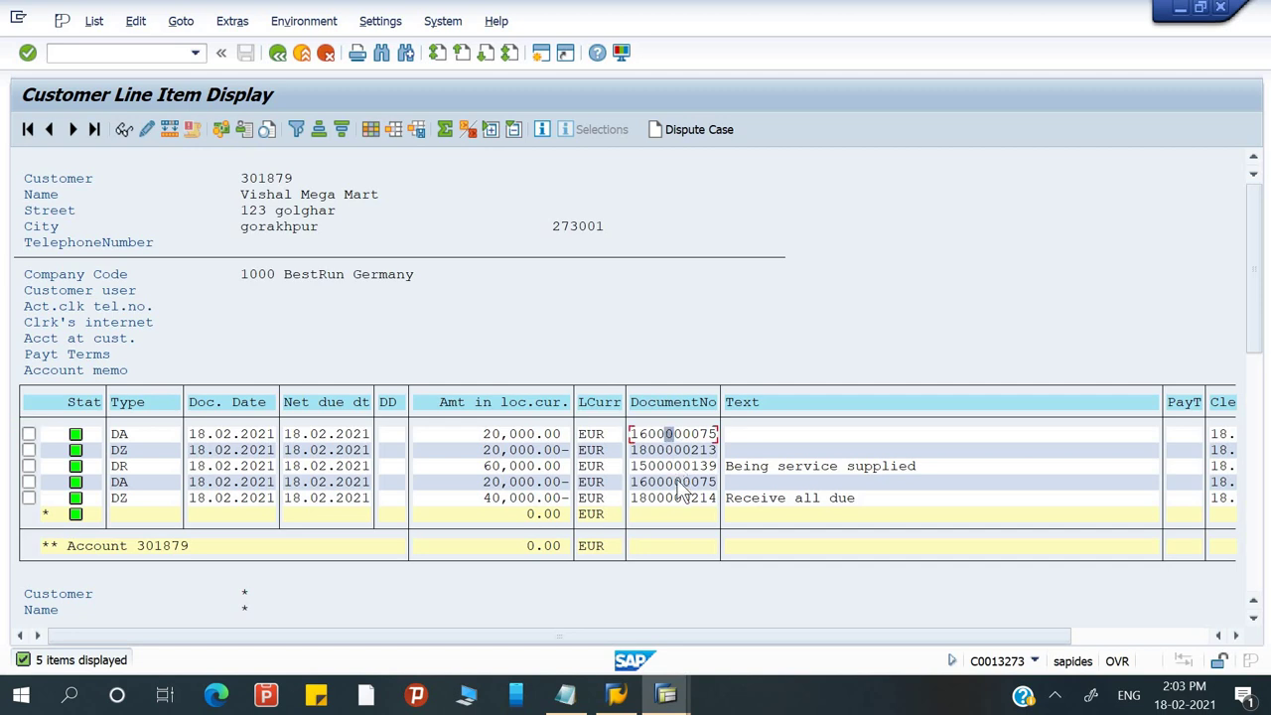
pyautogui.click(677, 483)
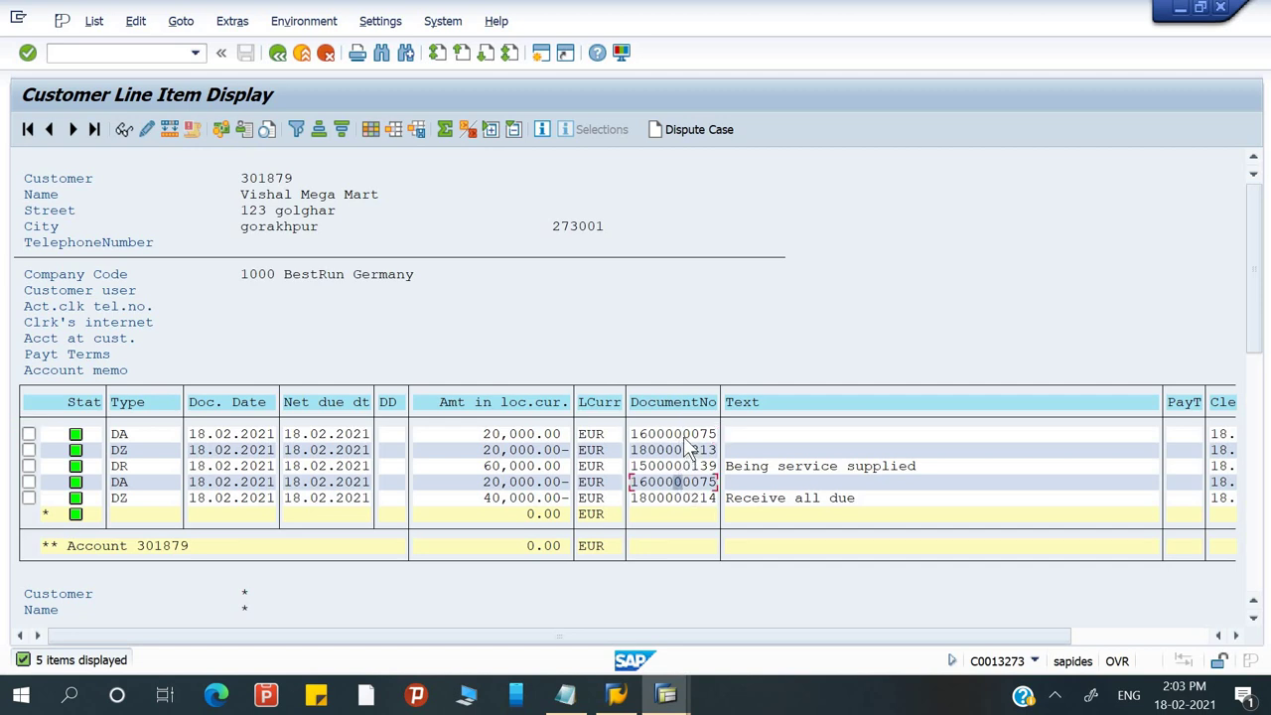
pyautogui.click(684, 441)
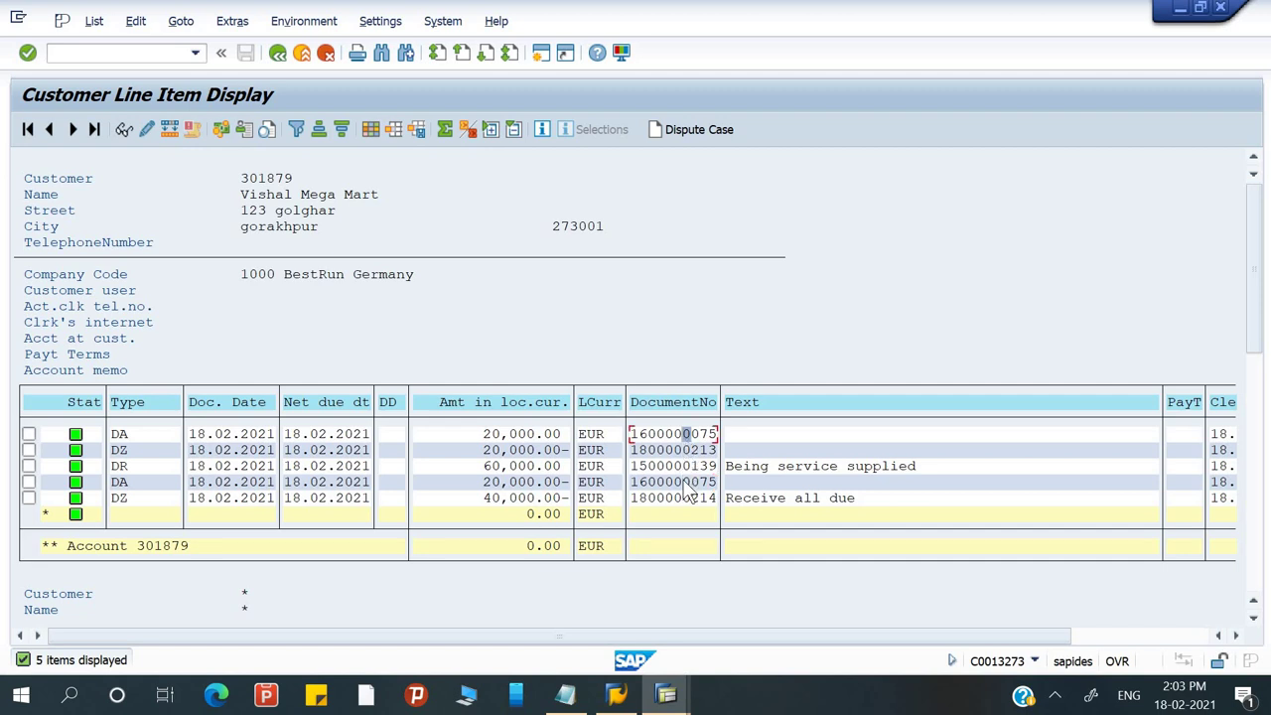
pyautogui.click(685, 482)
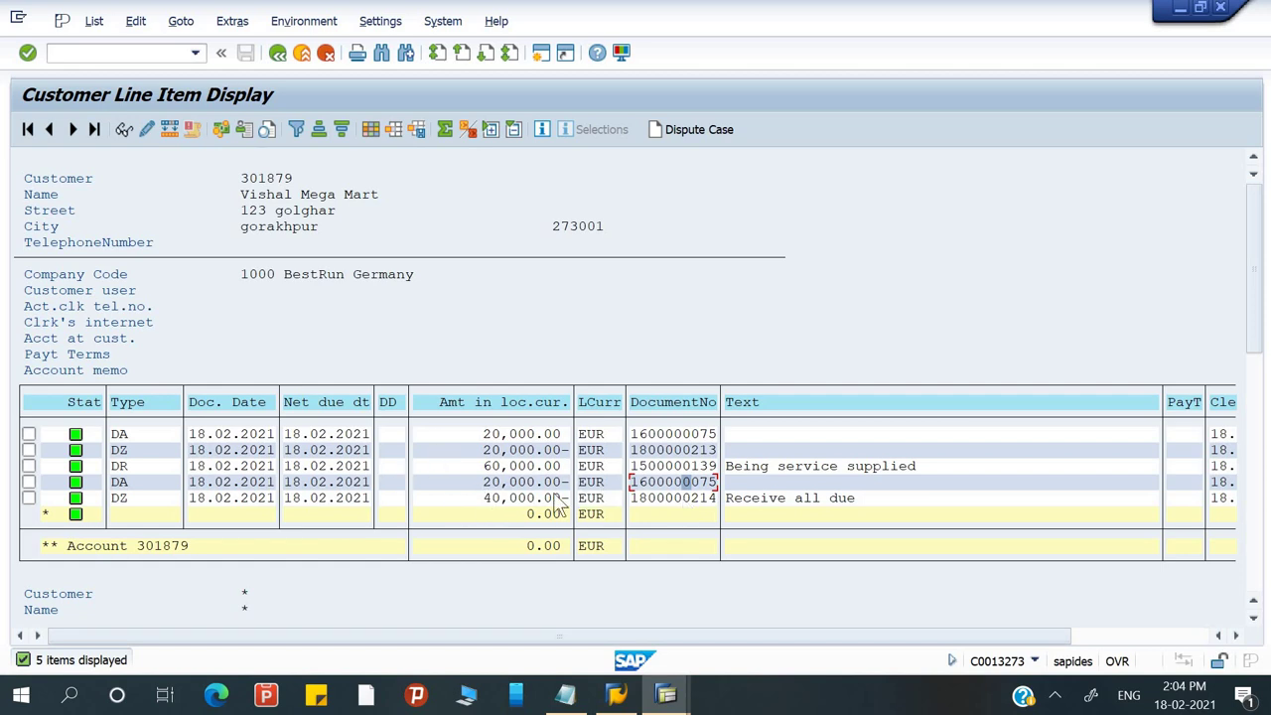
pyautogui.click(549, 435)
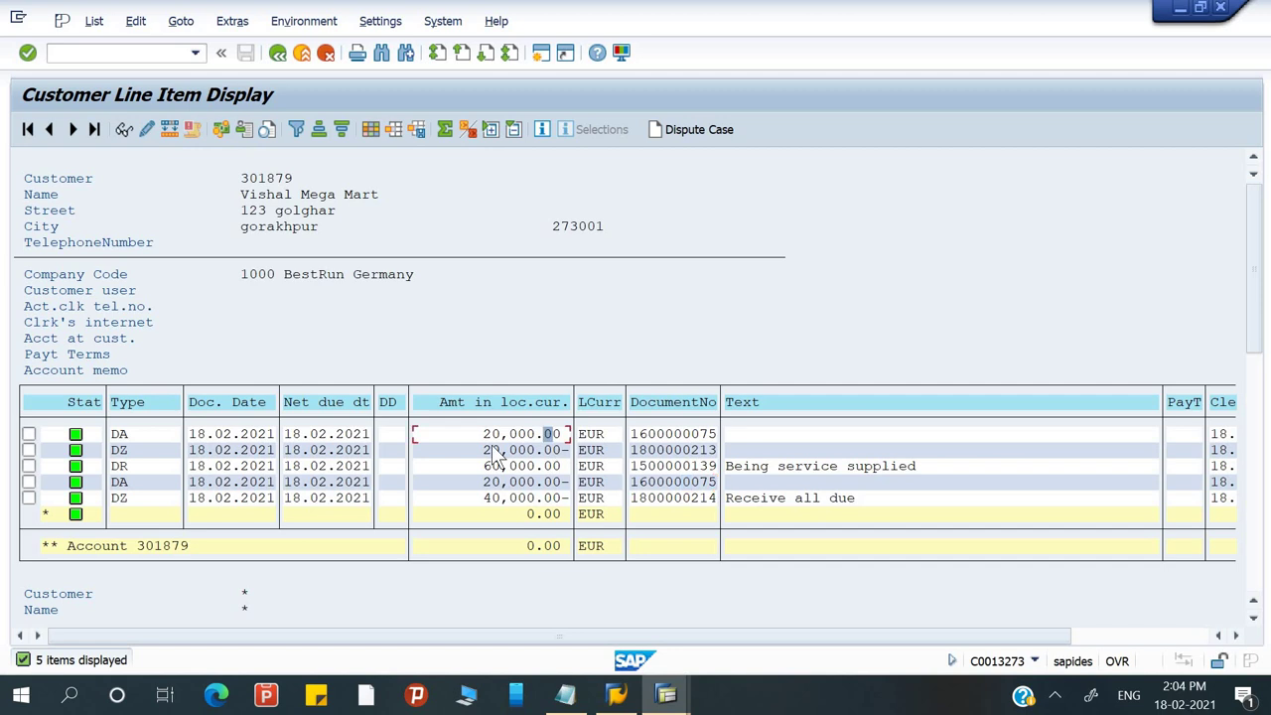
pyautogui.click(547, 486)
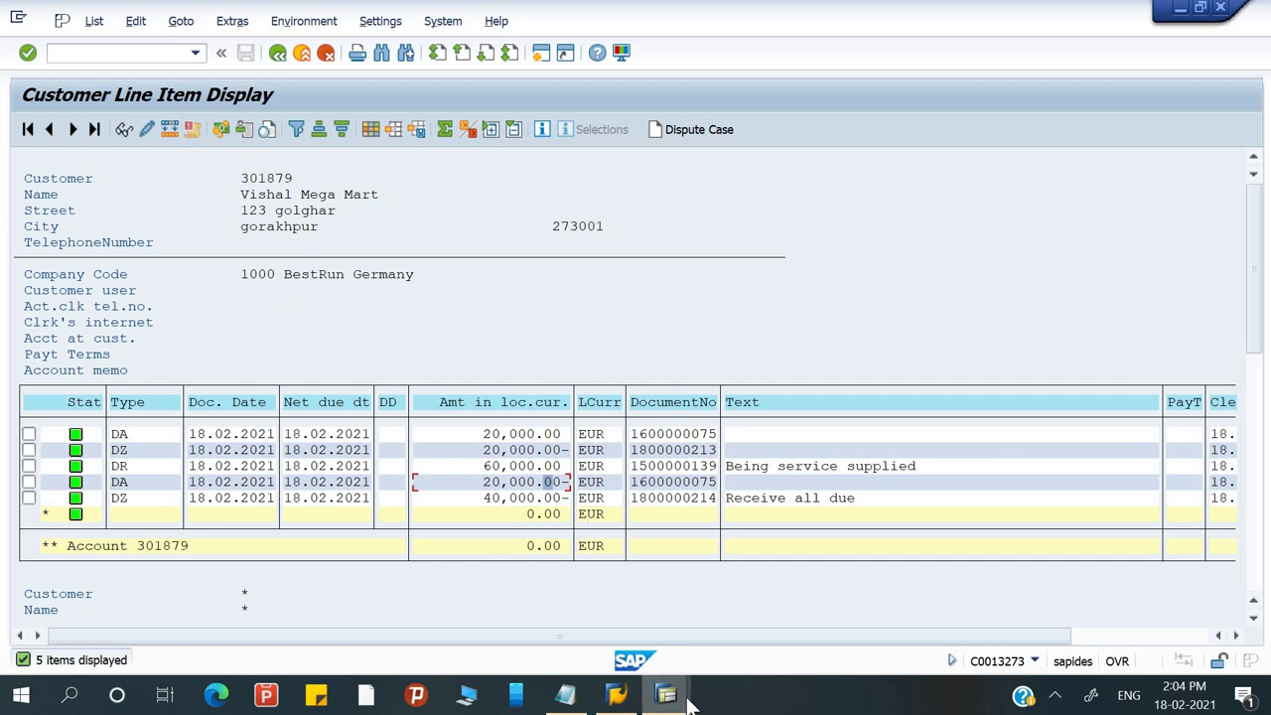
# - Switch to the Notepad notes to review the four down payment transaction steps and clear the text selection there
pyautogui.moveTo(665, 695)
pyautogui.click(565, 696)
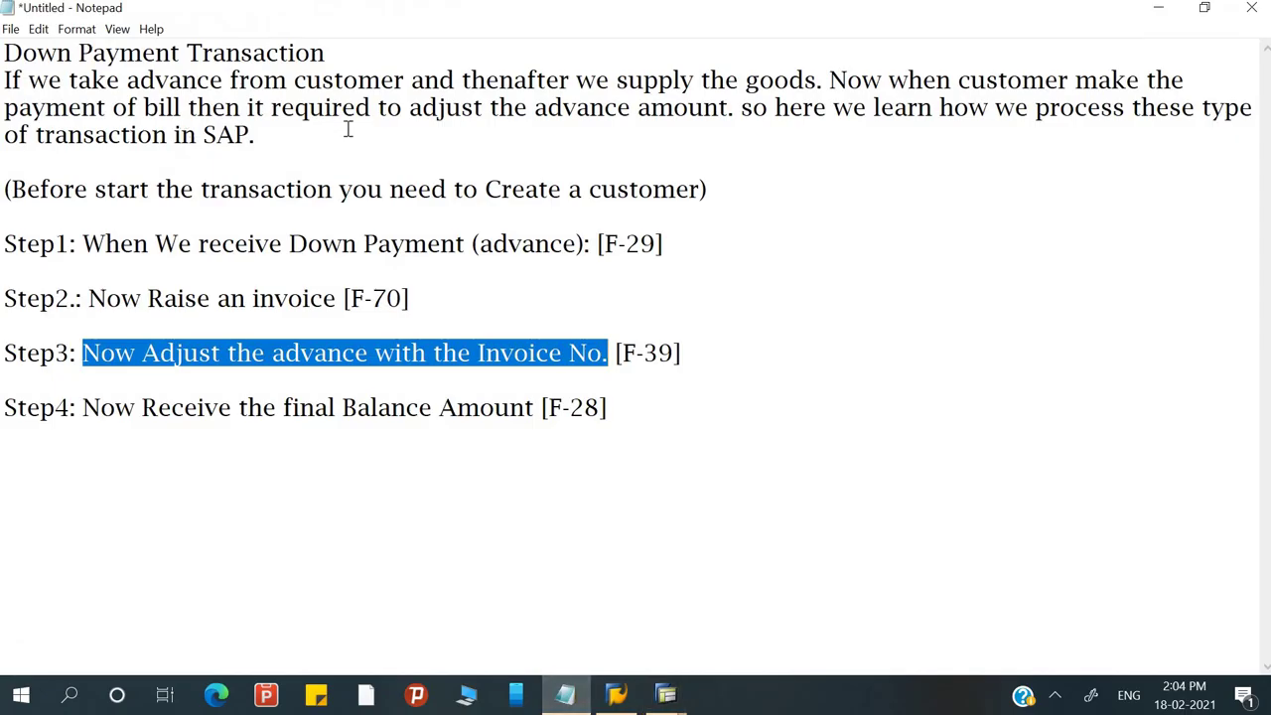
pyautogui.click(559, 448)
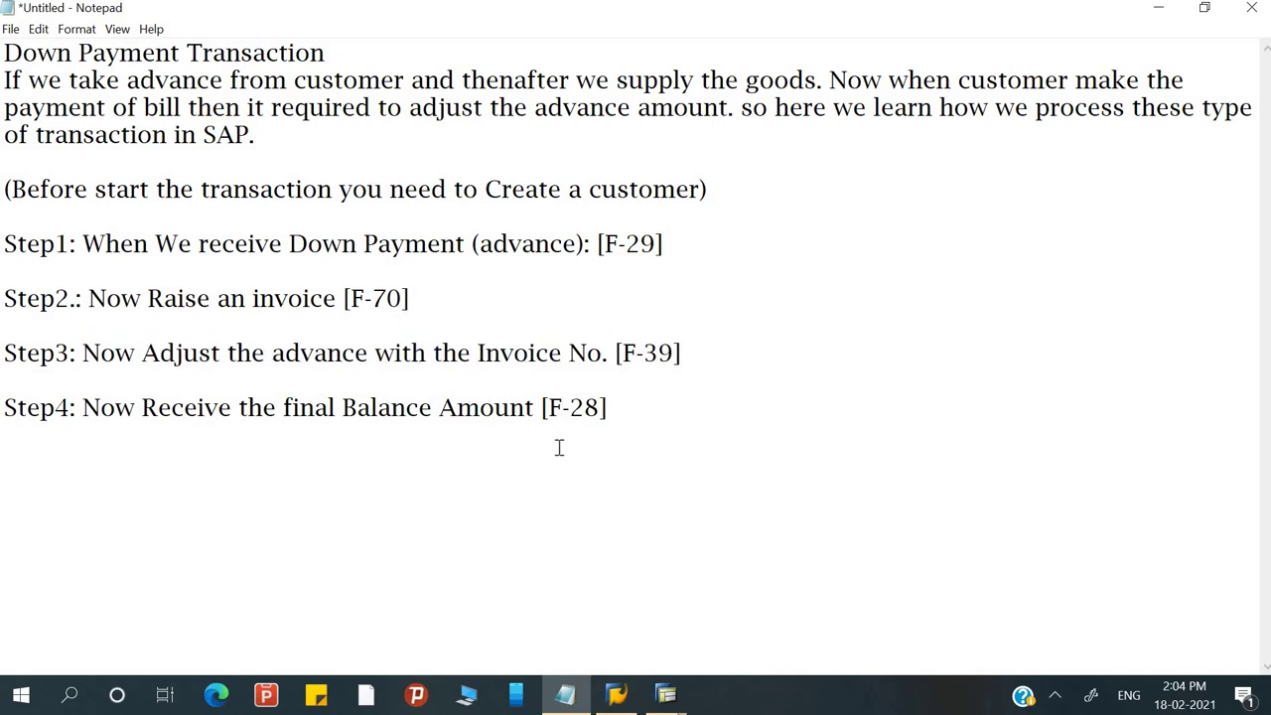